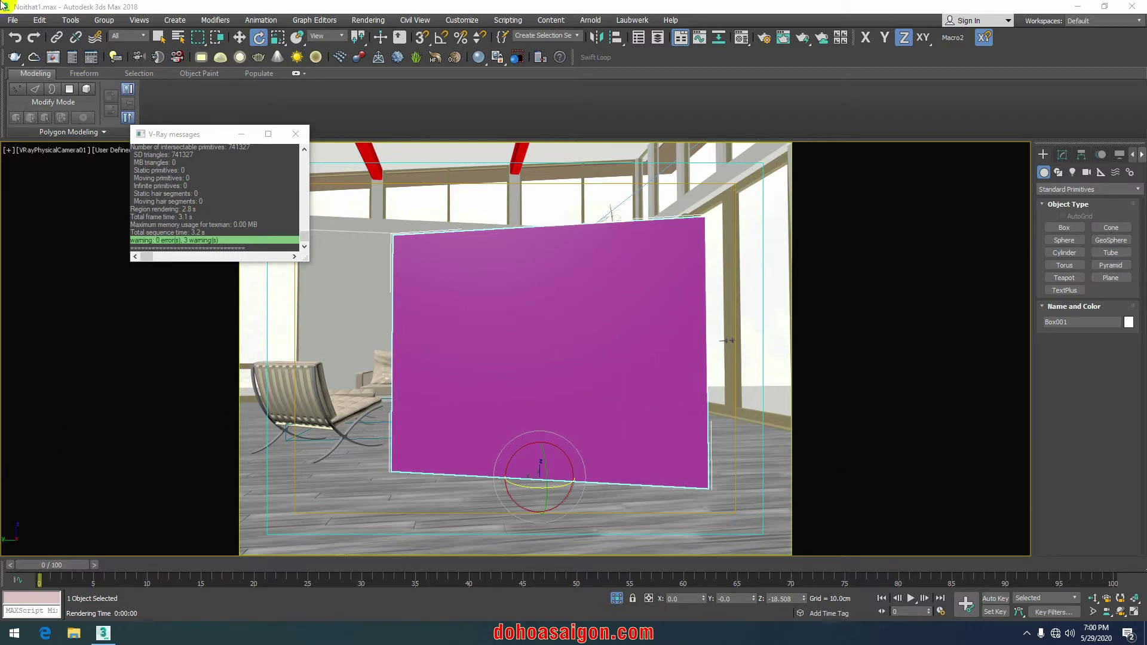
Step: Return to the Select Object tool and bring up the Compact Material Editor
right_click(696, 300)
right_click(615, 341)
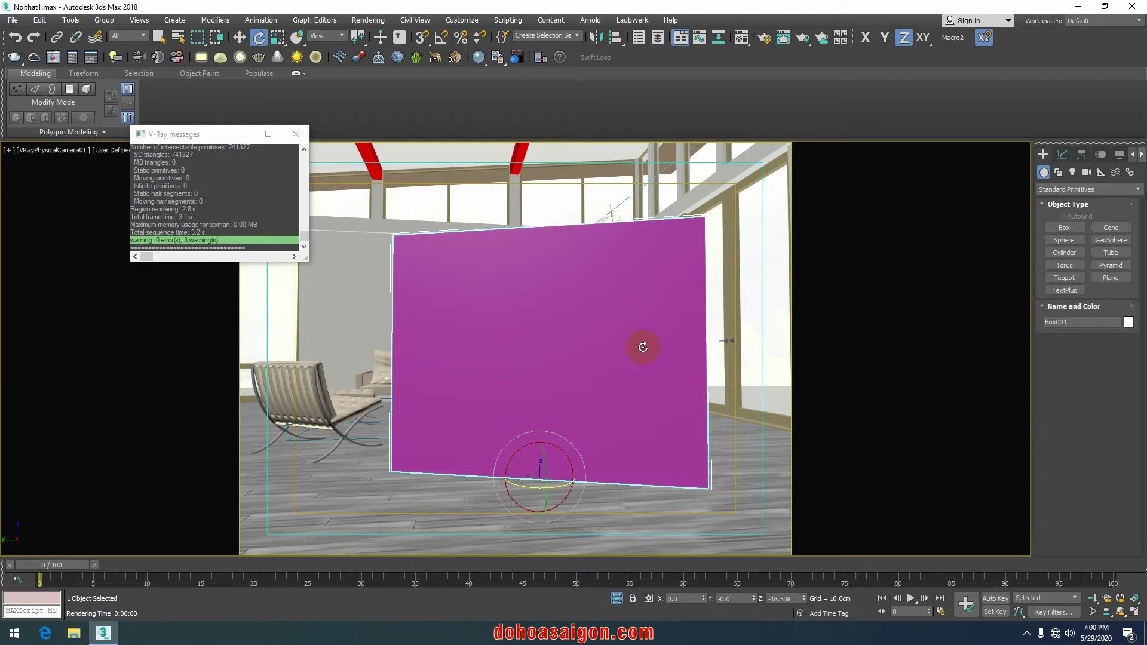
left_click(157, 36)
key("m")
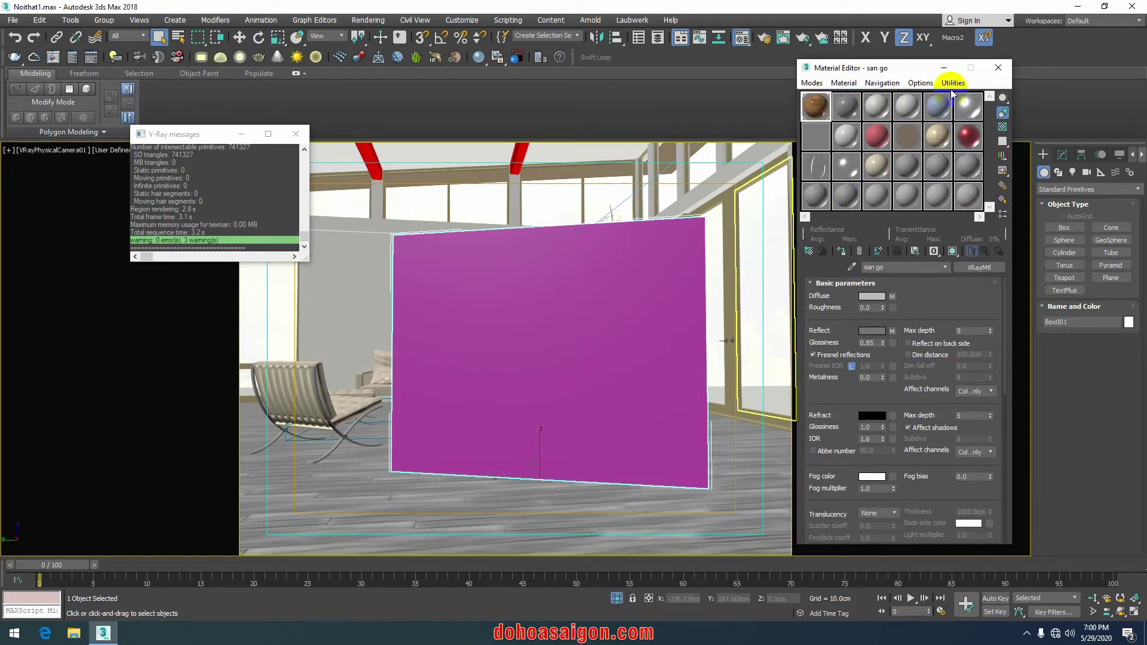
Step: Rename a fresh material slot to kinh mo and make it a VRayMtl
left_click(901, 140)
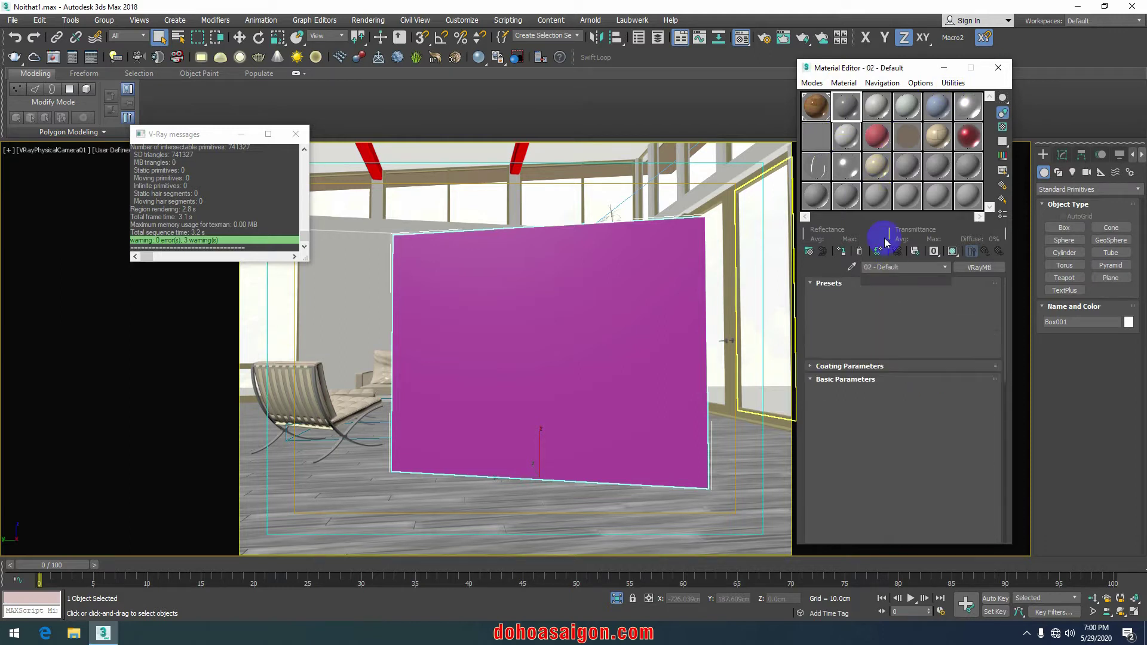
left_click_drag(909, 265, 842, 268)
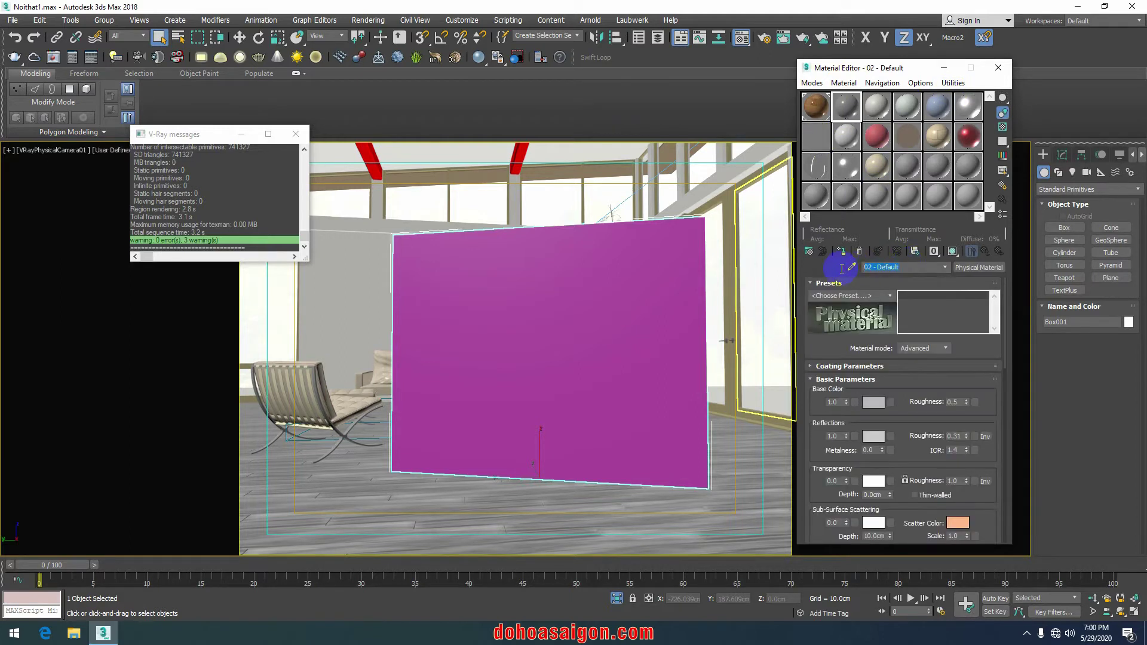
type("kinh mo")
left_click(975, 267)
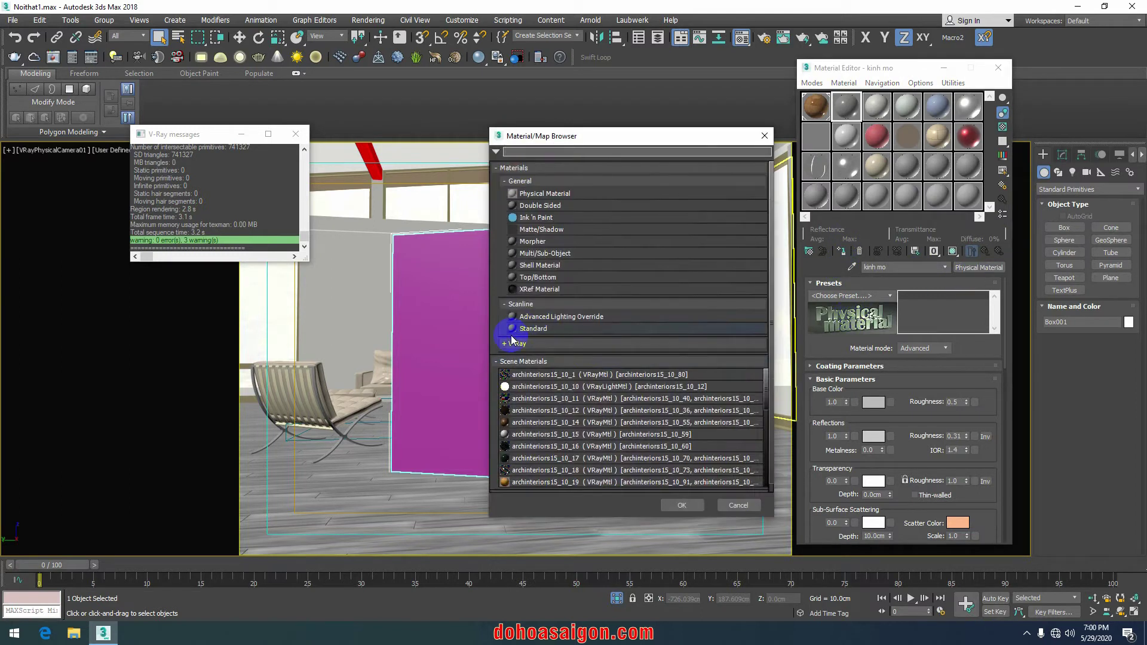
left_click(508, 343)
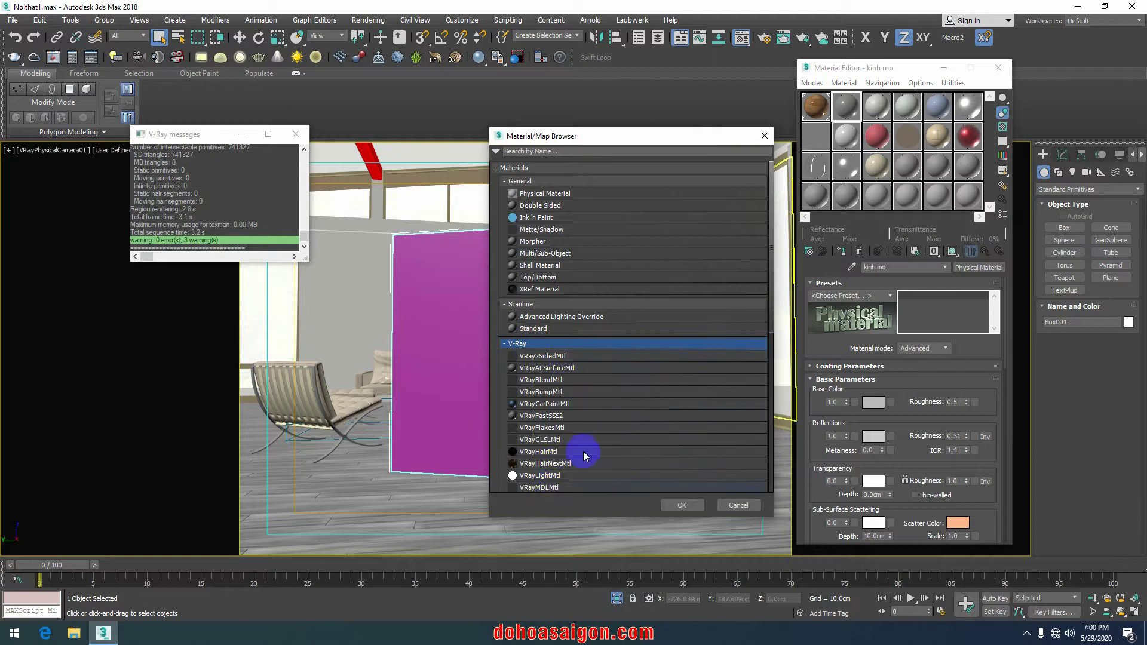
scroll(583, 456, "down", 1)
left_click(529, 471)
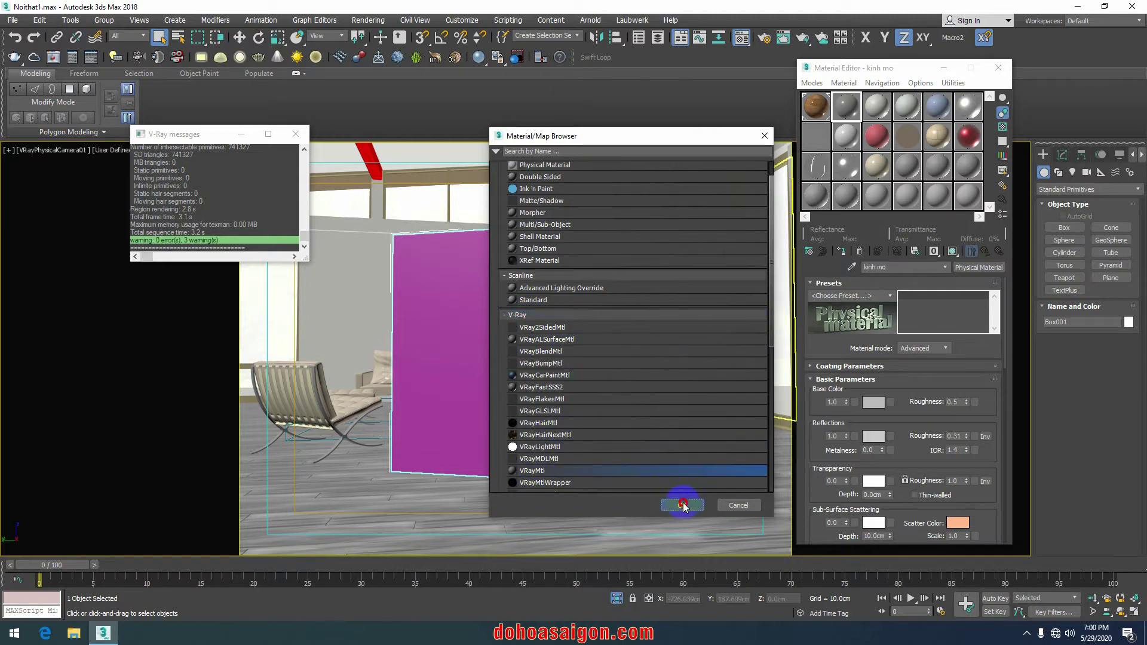
left_click(683, 506)
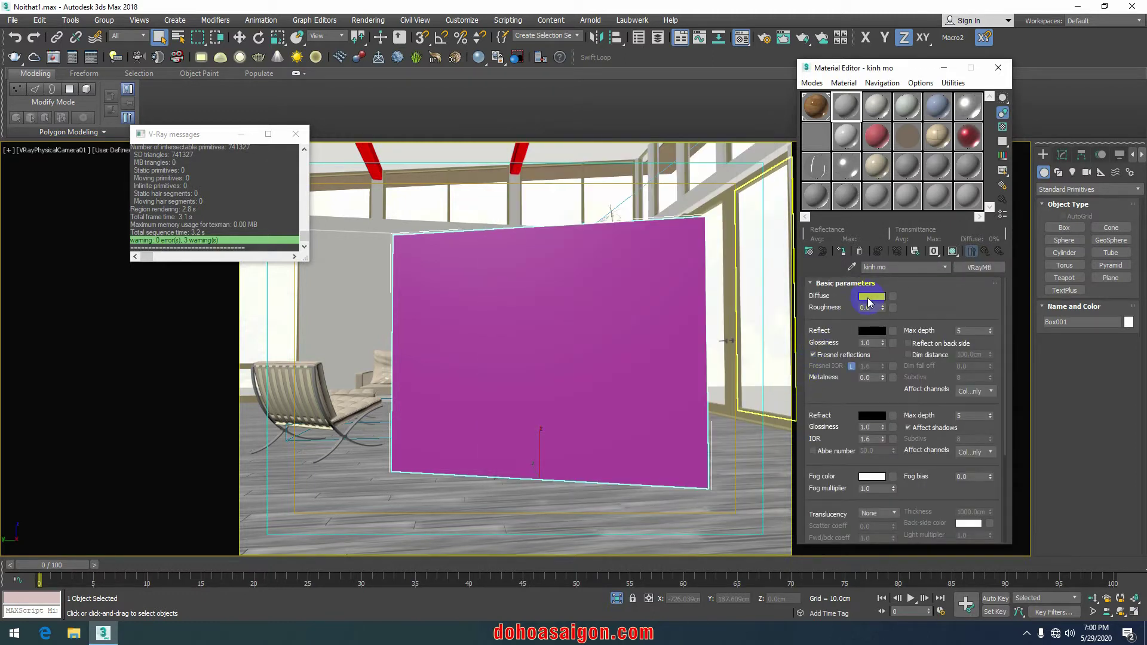
Step: Set kinh mo's diffuse colour to black and its reflection colour to grey 124
left_click(868, 297)
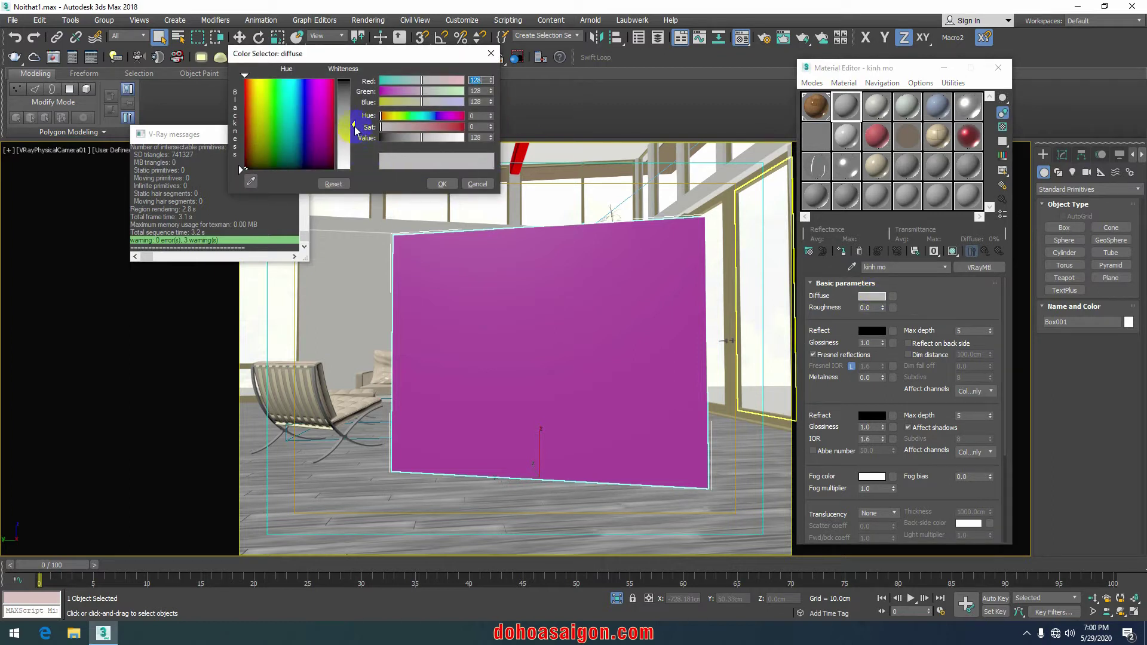
left_click_drag(356, 134, 353, 80)
left_click(442, 183)
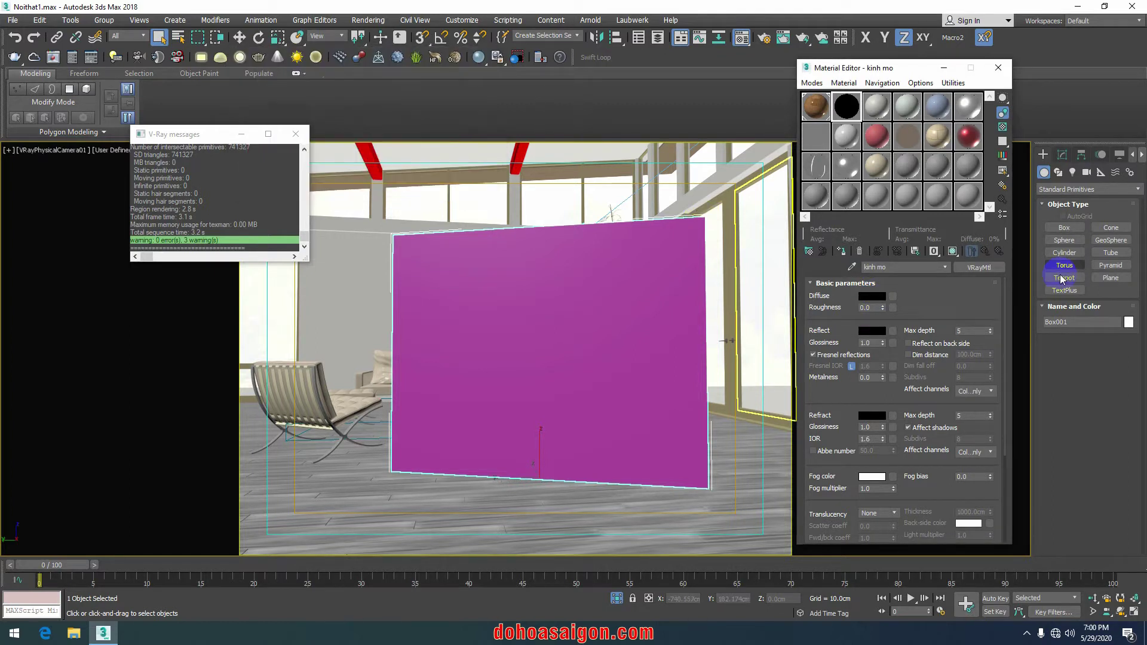
left_click(861, 331)
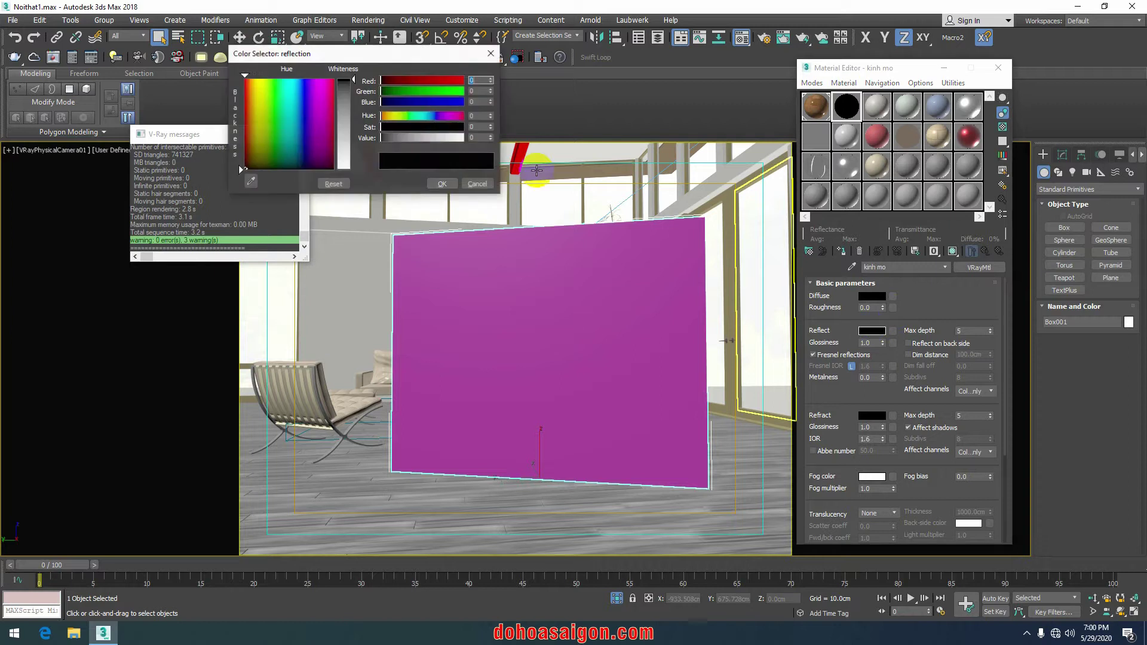
left_click(351, 89)
left_click_drag(355, 82, 353, 123)
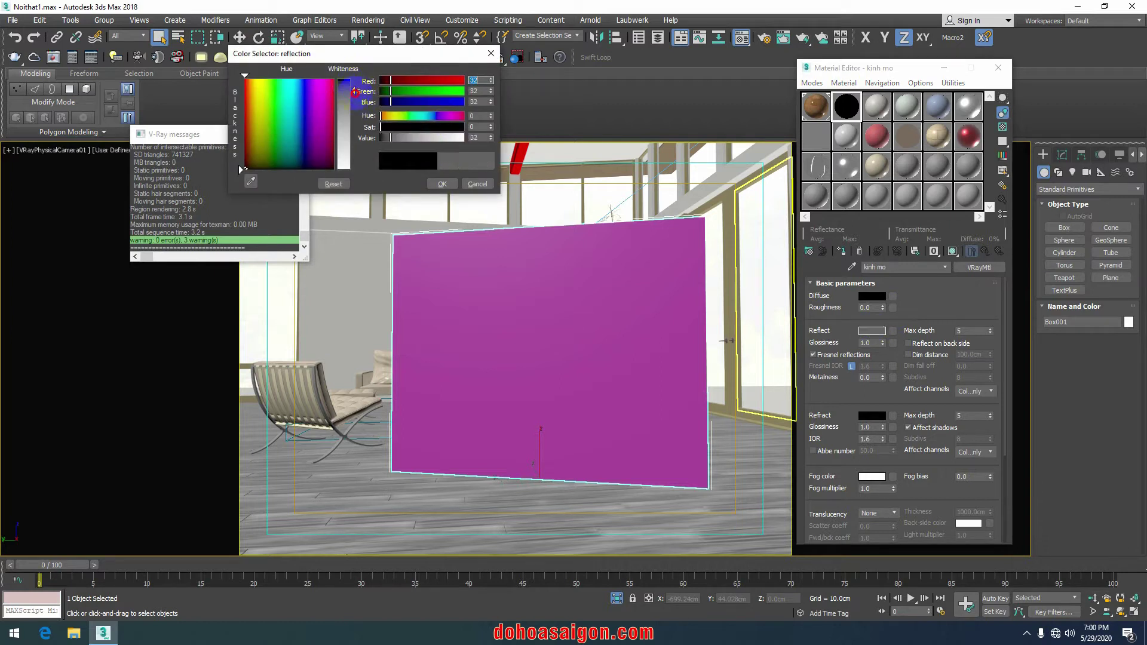
left_click(466, 186)
left_click(882, 345)
type("0.6")
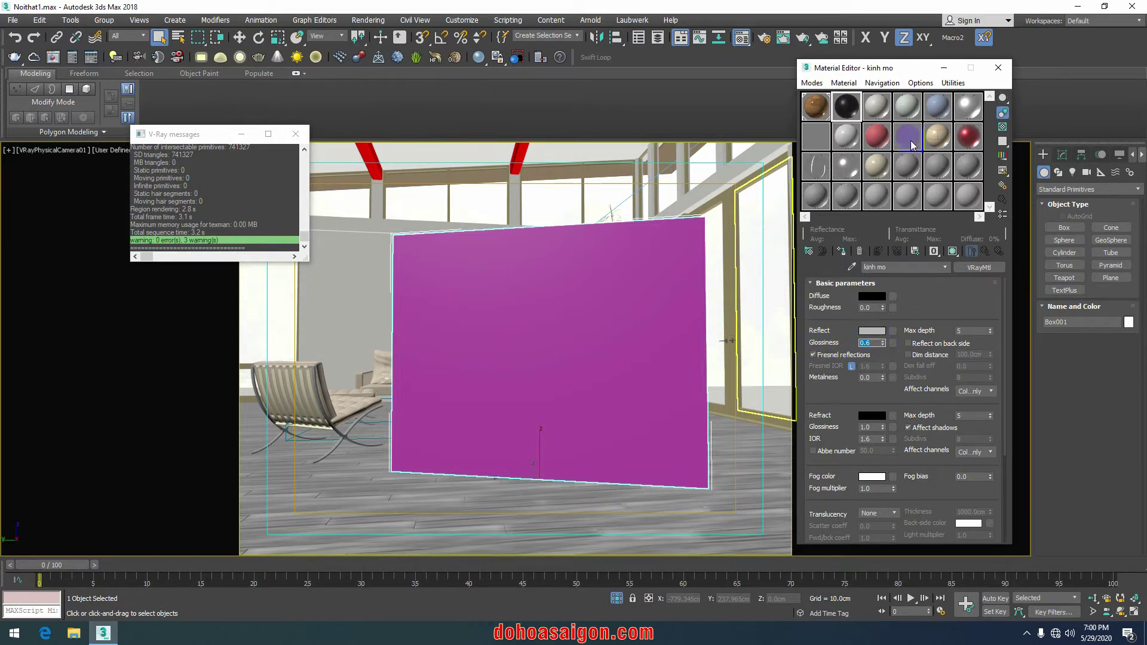
Step: Enlarge kinh mo's preview to the left and show the checkered background
double_click(847, 106)
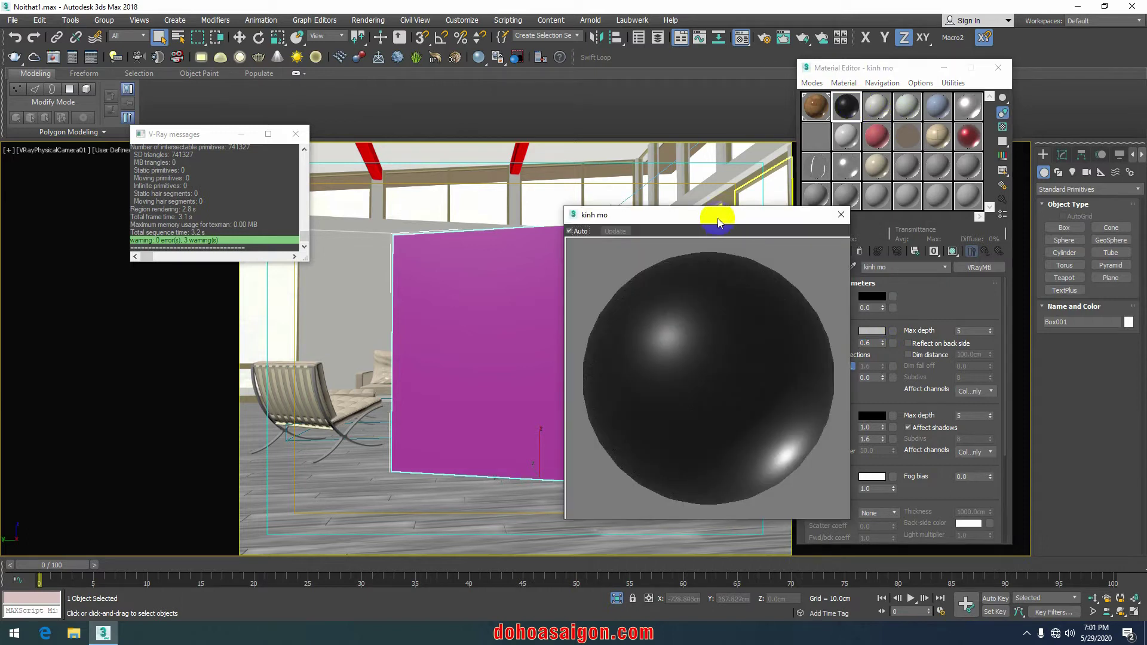
left_click_drag(719, 222, 482, 160)
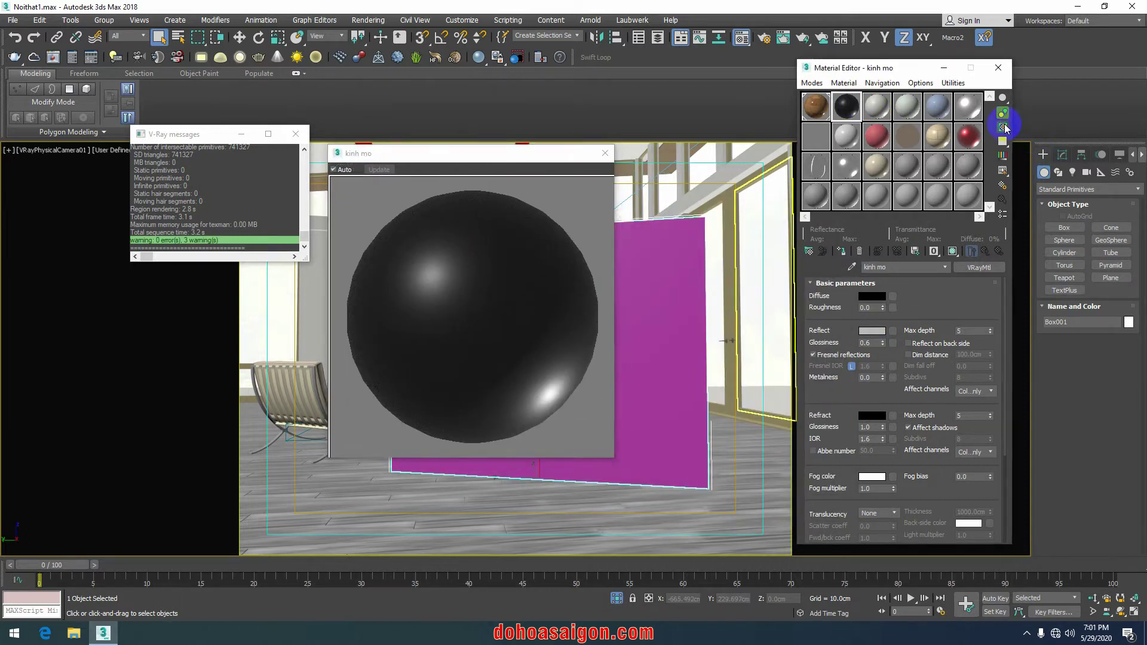
left_click(1006, 127)
left_click_drag(1007, 333, 1008, 398)
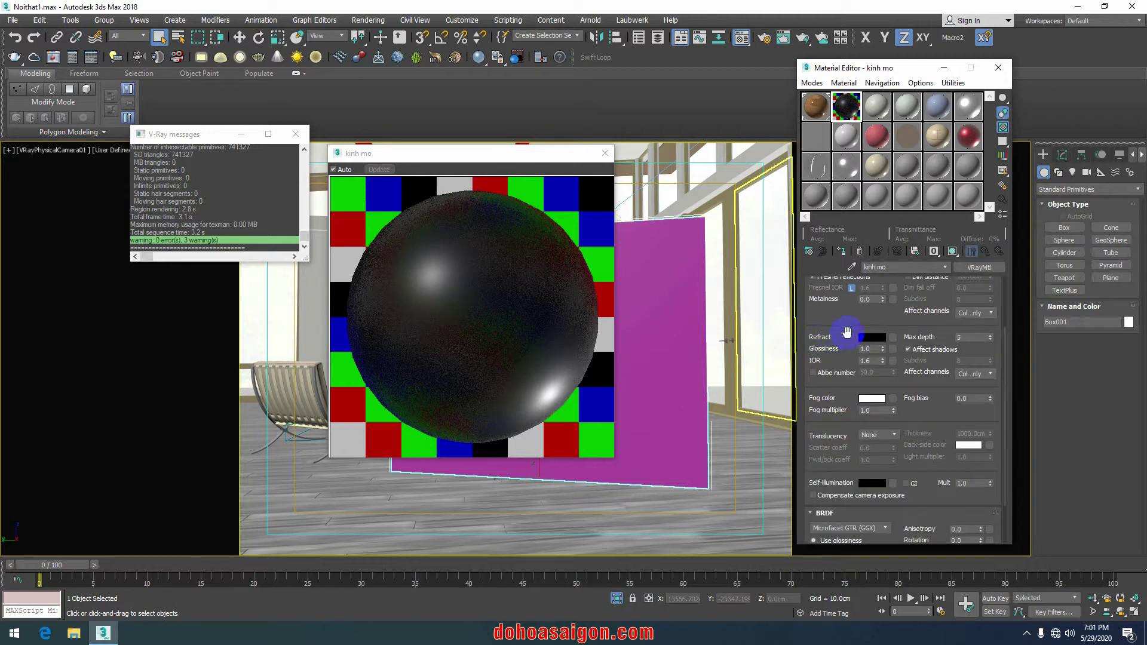
Step: Set refraction colour to near-white 248 and refraction glossiness to 0.65
left_click(873, 338)
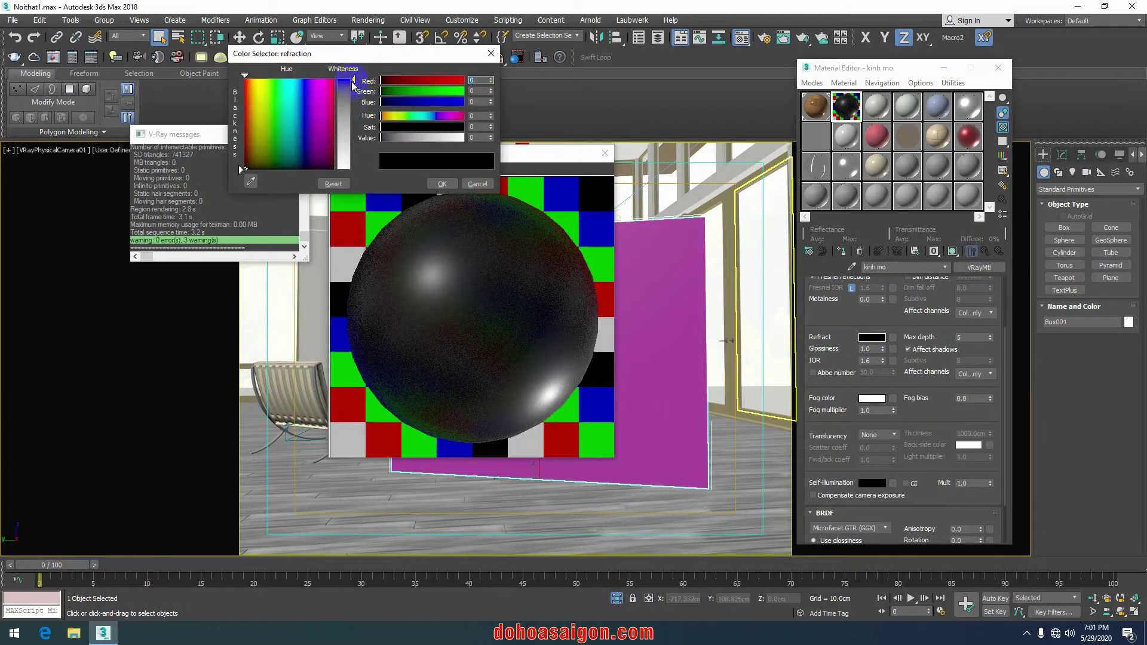
left_click_drag(353, 83, 357, 167)
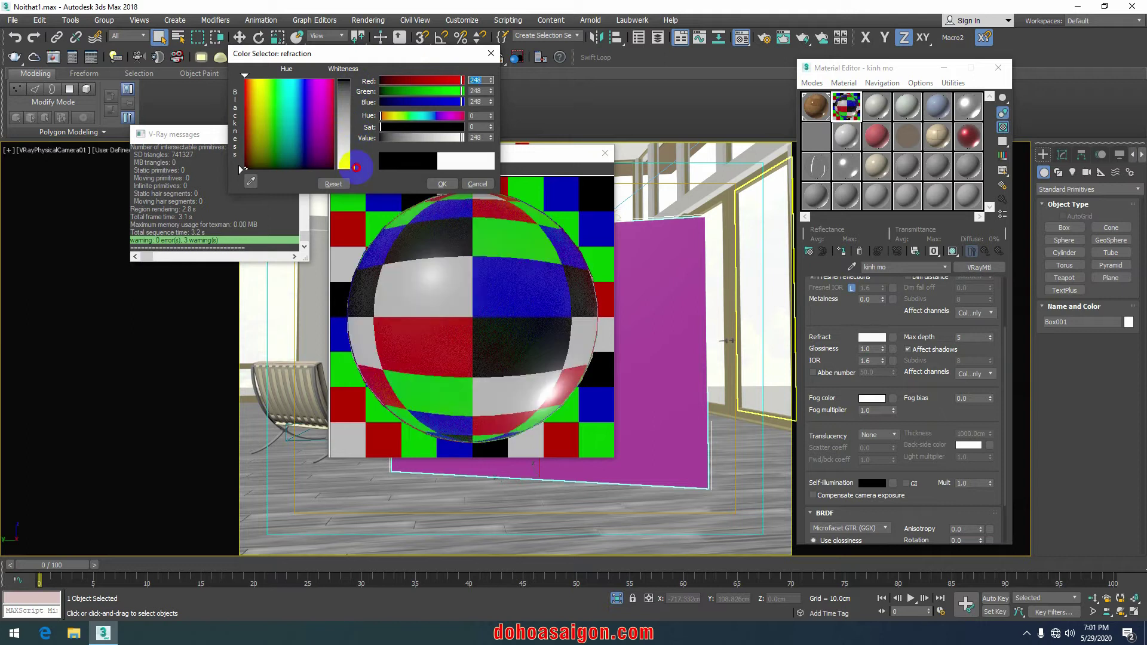
left_click(443, 183)
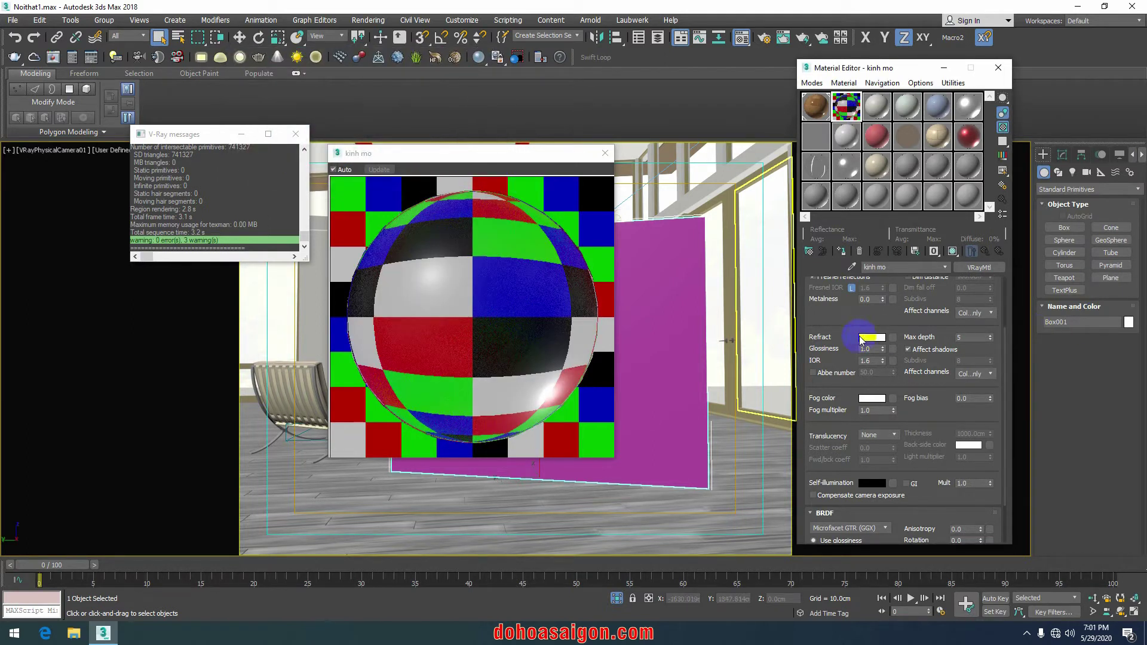
left_click_drag(872, 350, 847, 350)
type("0.65")
key("Return")
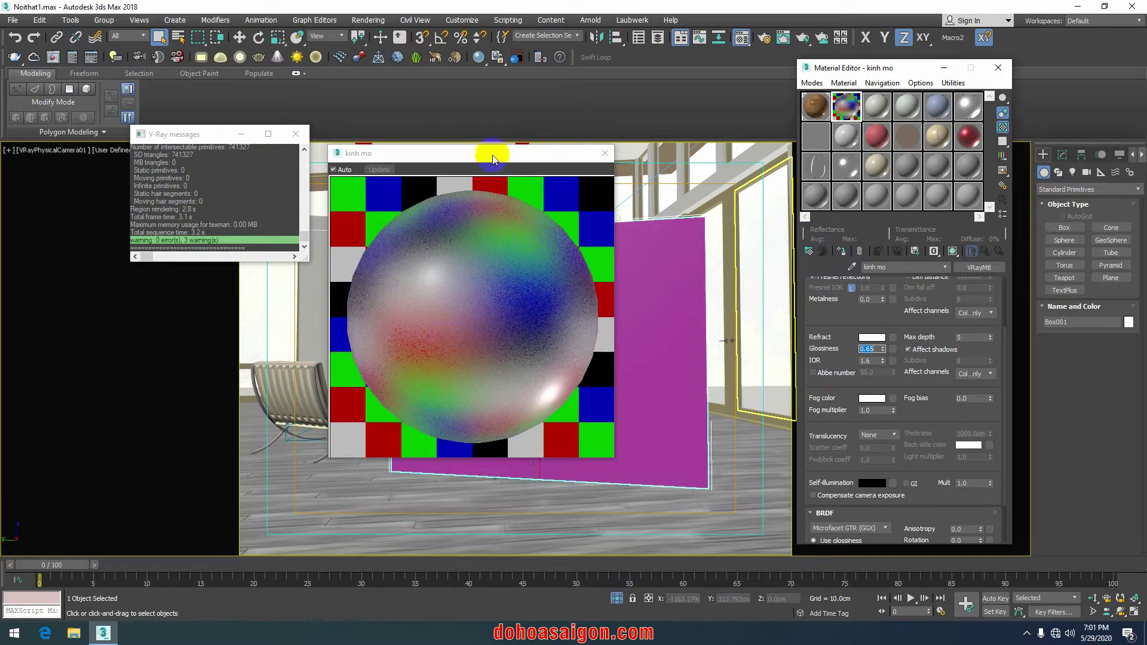
left_click_drag(502, 156, 450, 154)
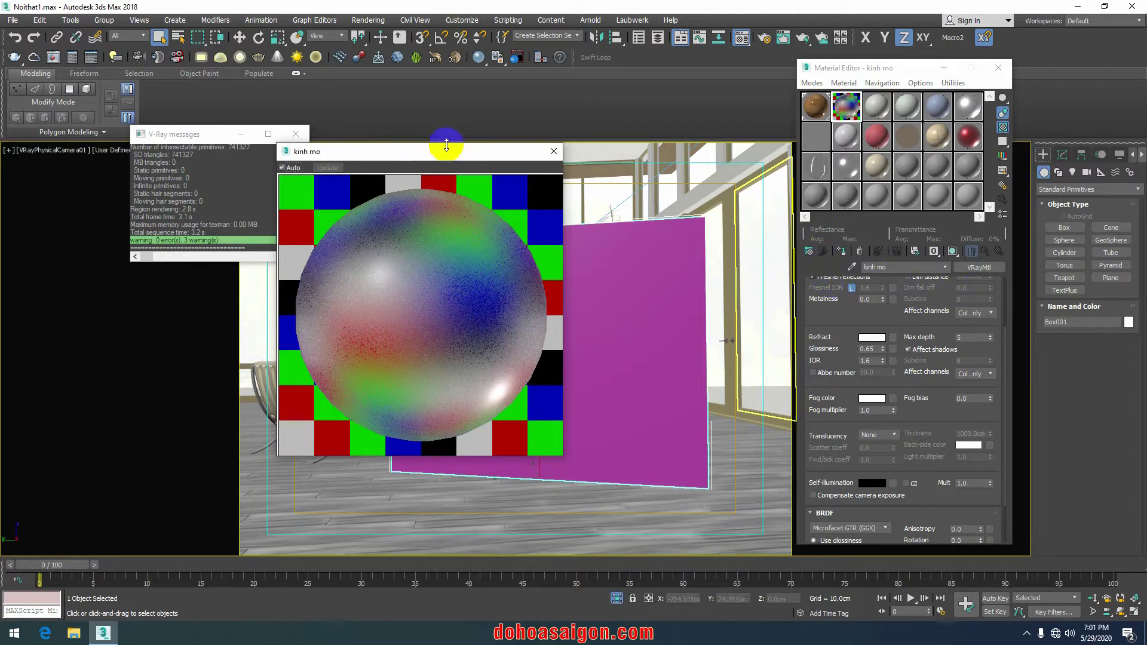
left_click_drag(388, 153, 256, 145)
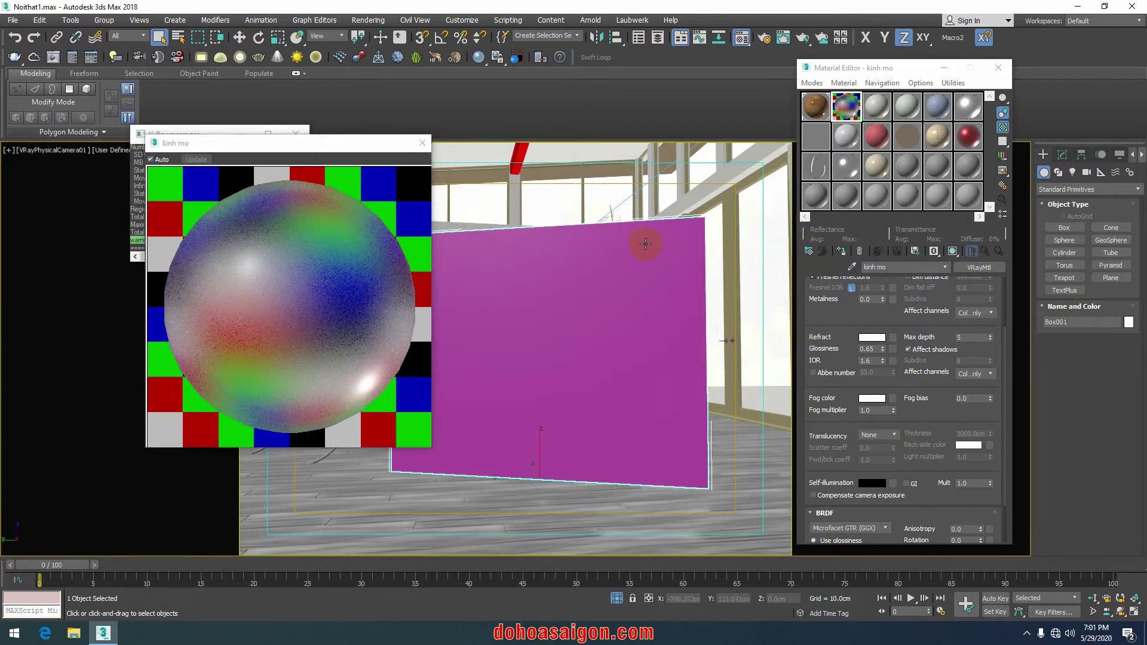
Step: Assign kinh mo to the panel, render the camera view, and inspect it at 100%
left_click(841, 250)
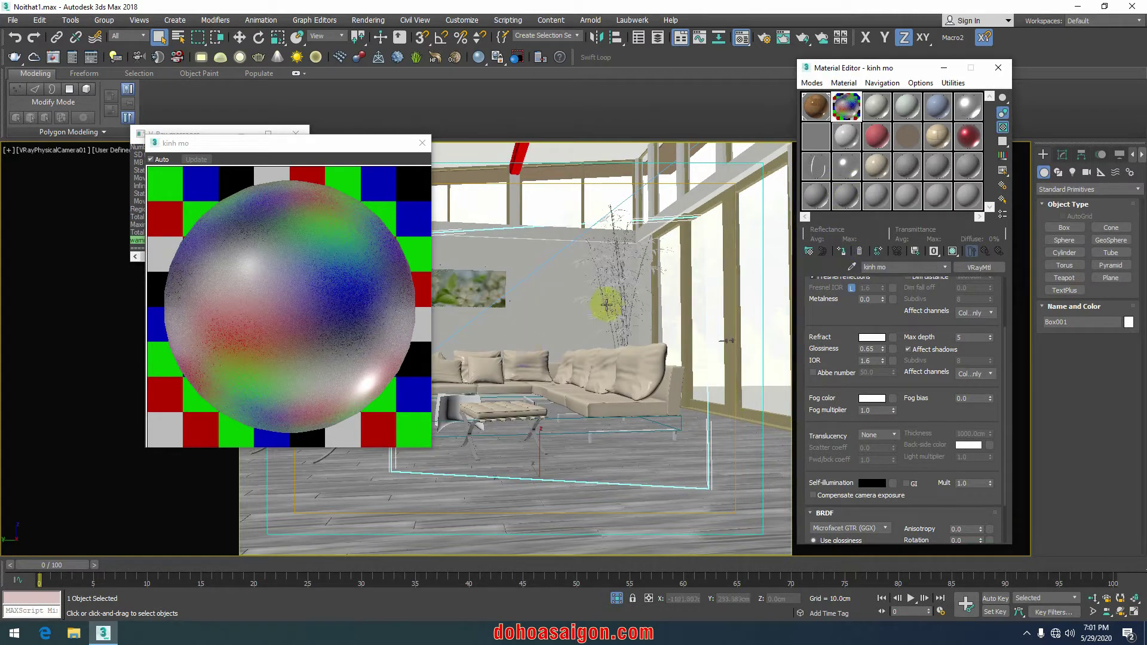
left_click(497, 190)
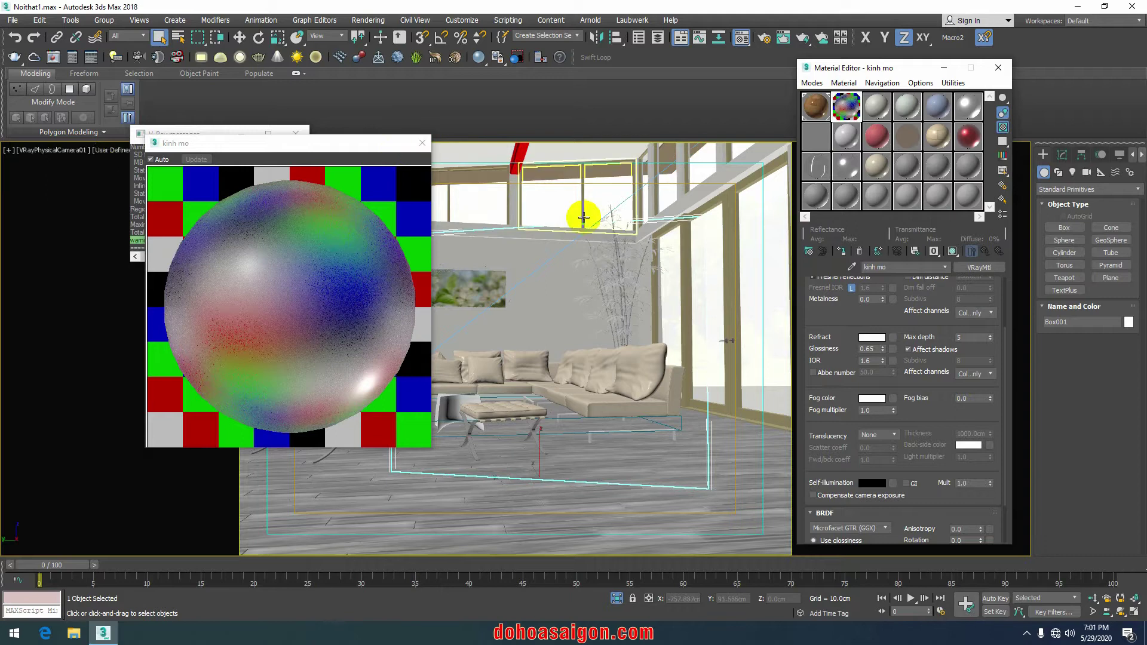
key("shift+q")
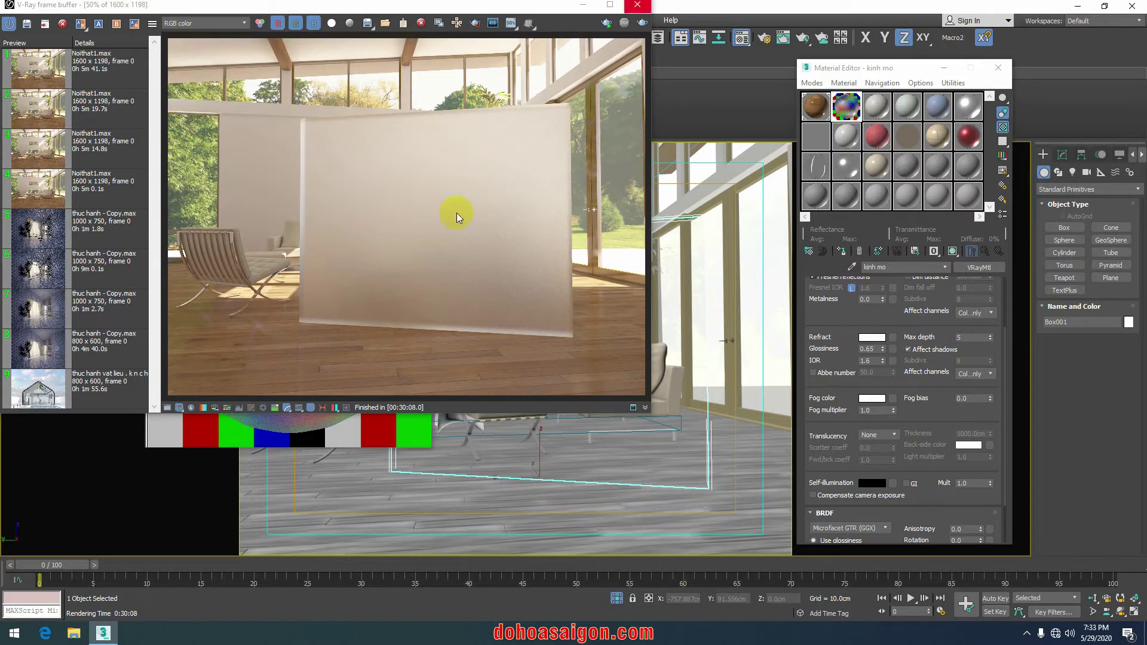
double_click(432, 174)
left_click(611, 5)
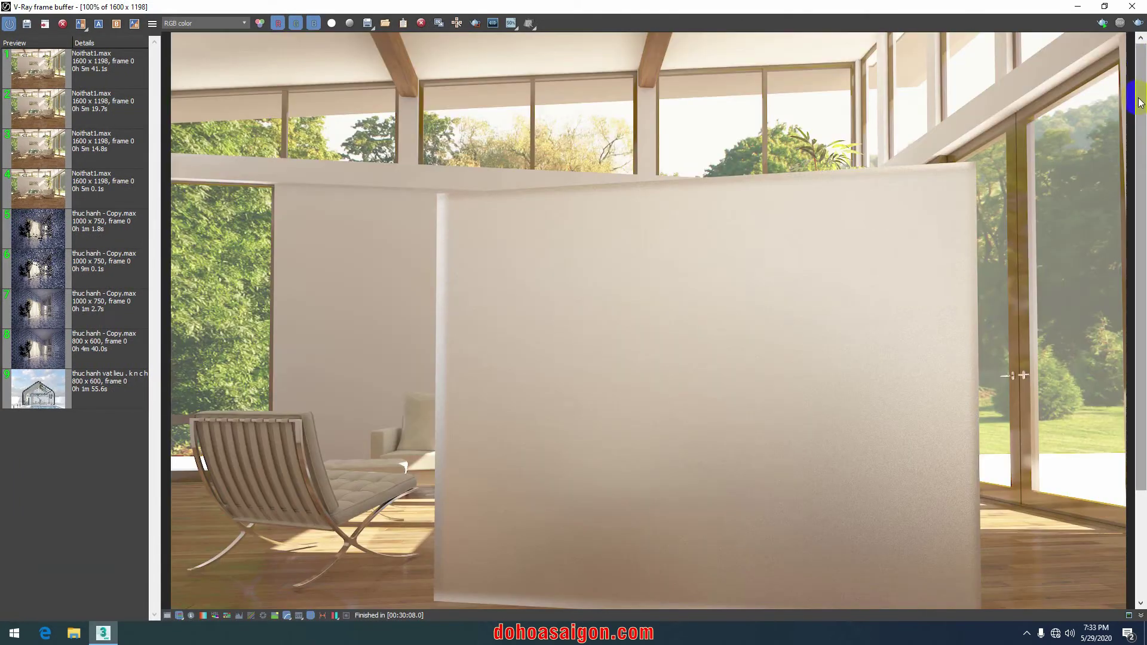
left_click_drag(1142, 105, 1142, 182)
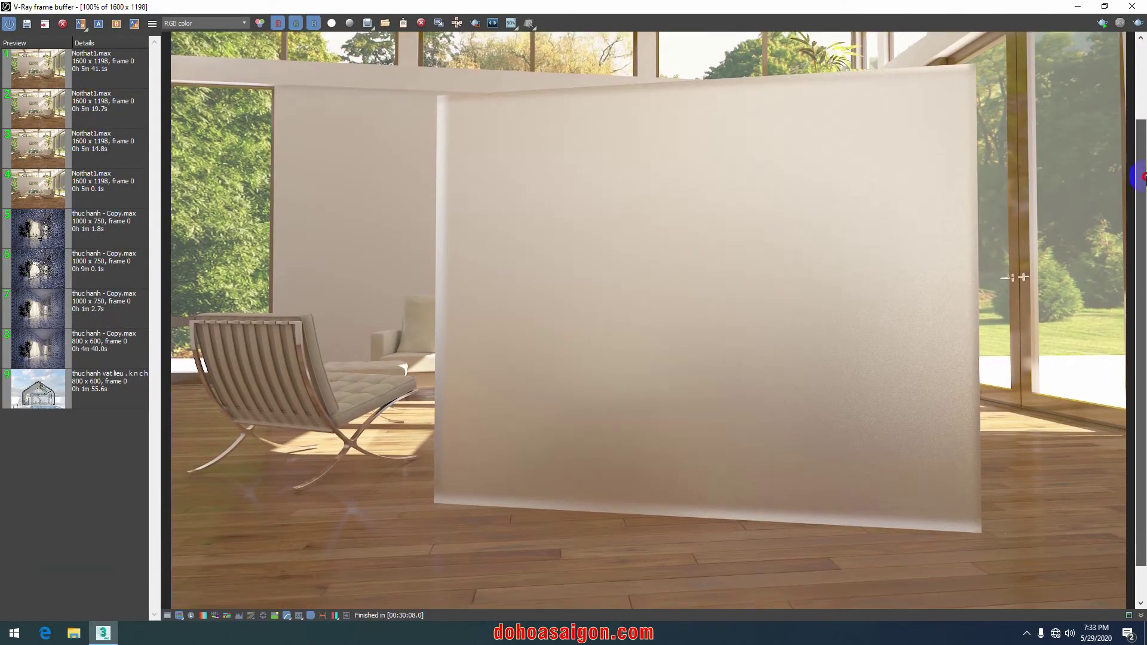
left_click(1138, 6)
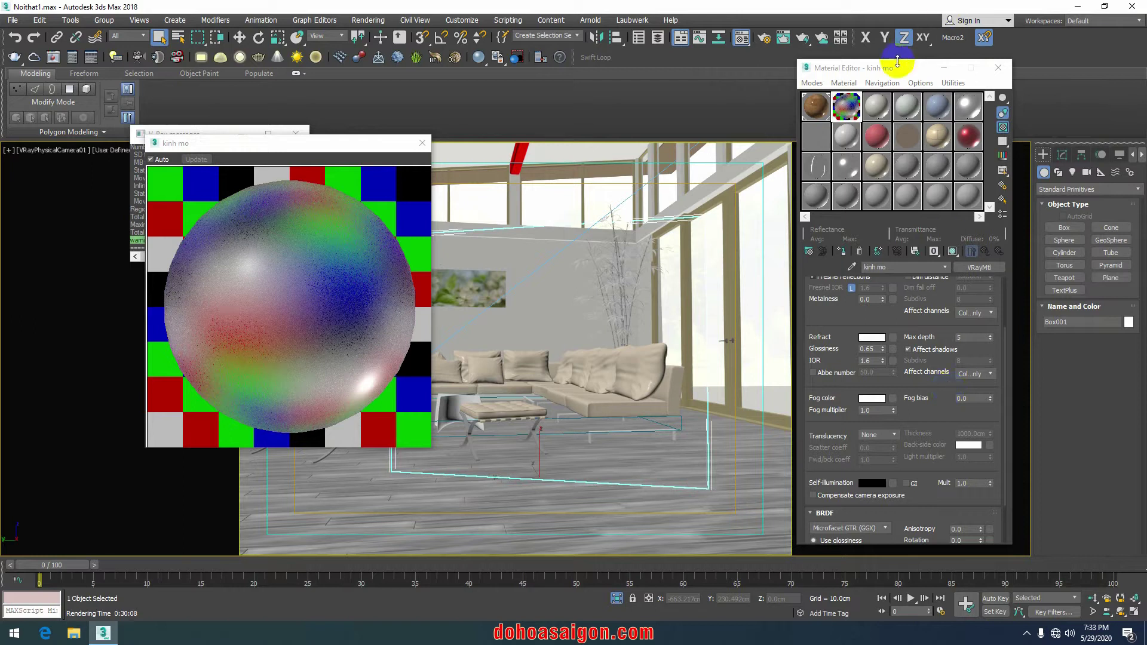
Step: Bring up the finished frosted-glass render and shrink its window to see the scene
left_click_drag(888, 68, 852, 53)
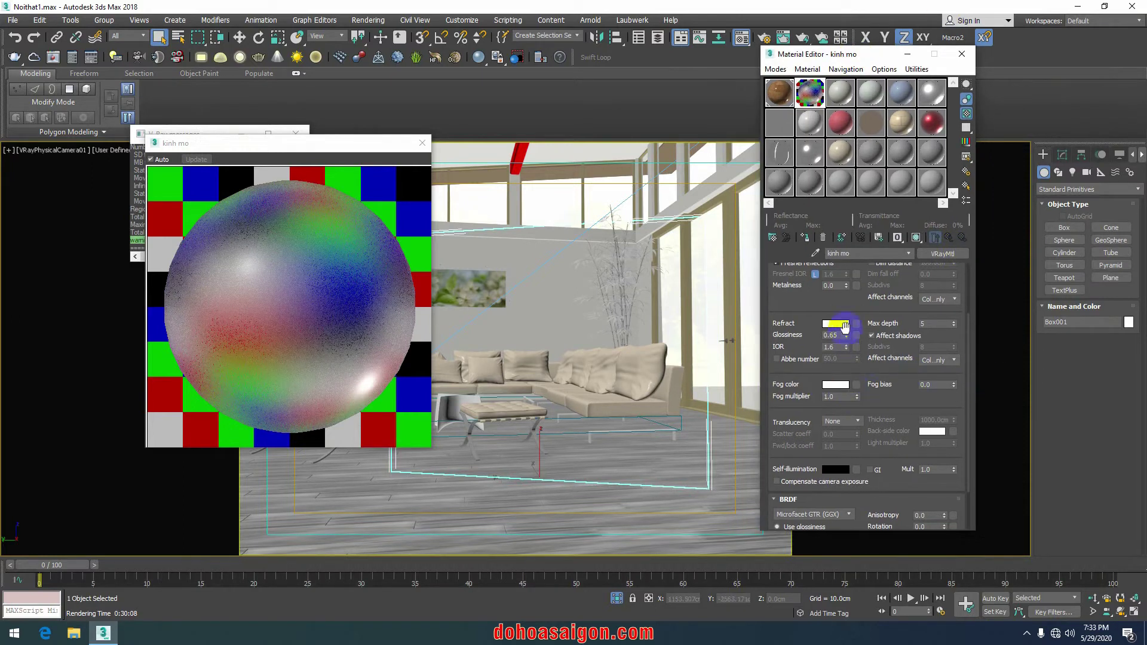
scroll(968, 371, "up", 3)
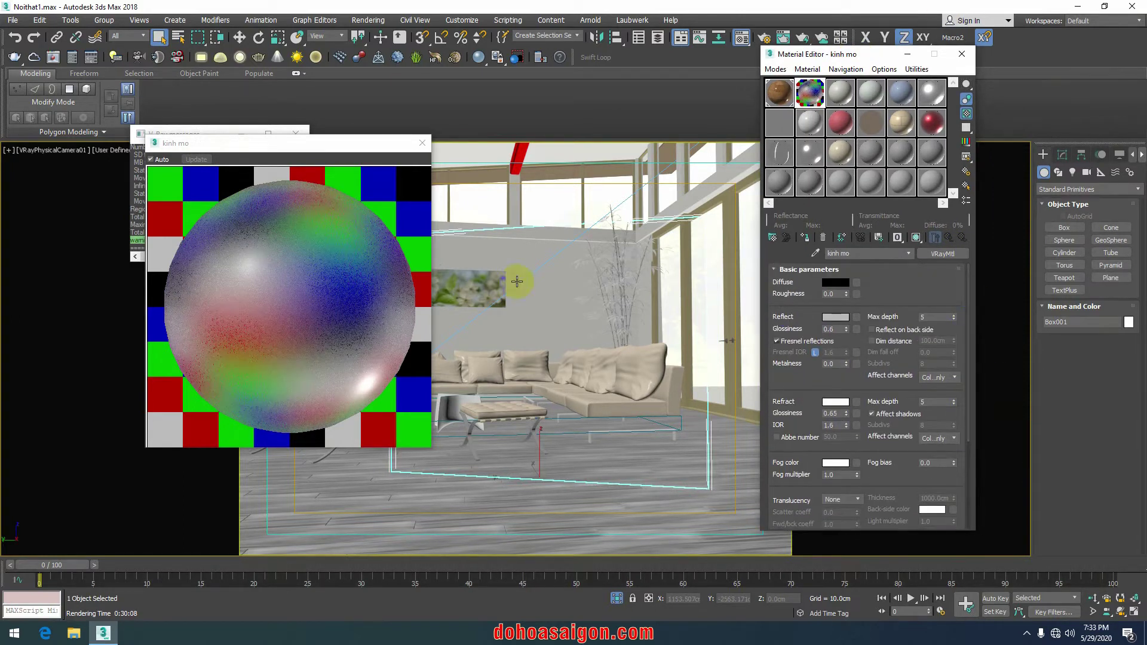
left_click(53, 58)
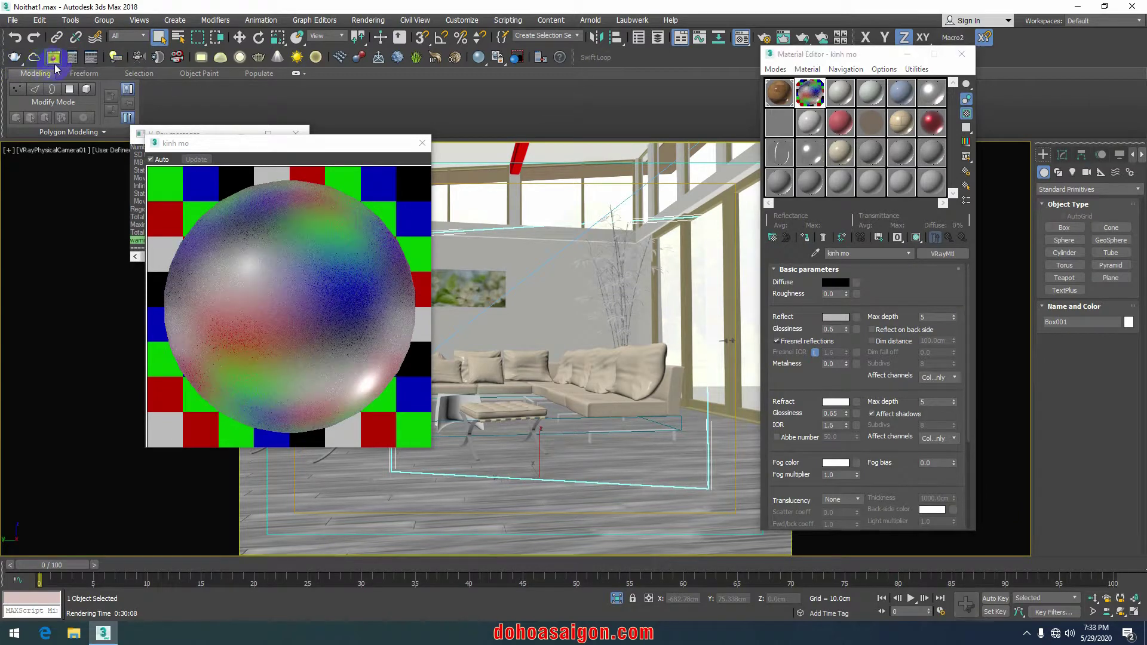
left_click(1104, 6)
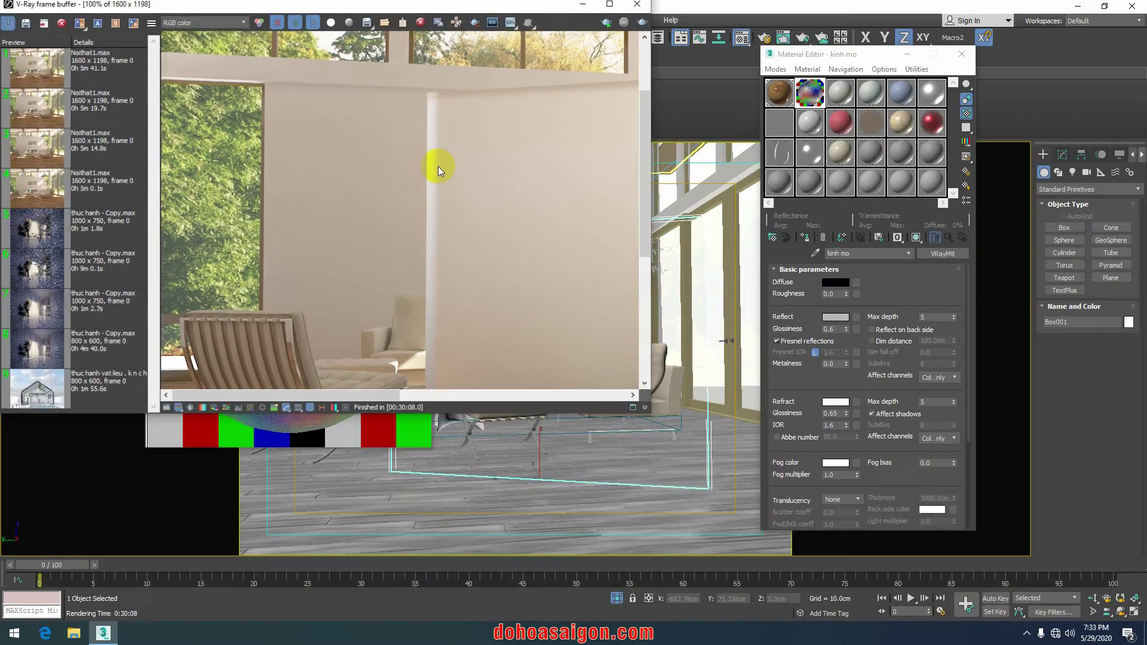
Step: Compare the reflection and refraction glossiness values, then close the preview and render windows
double_click(837, 329)
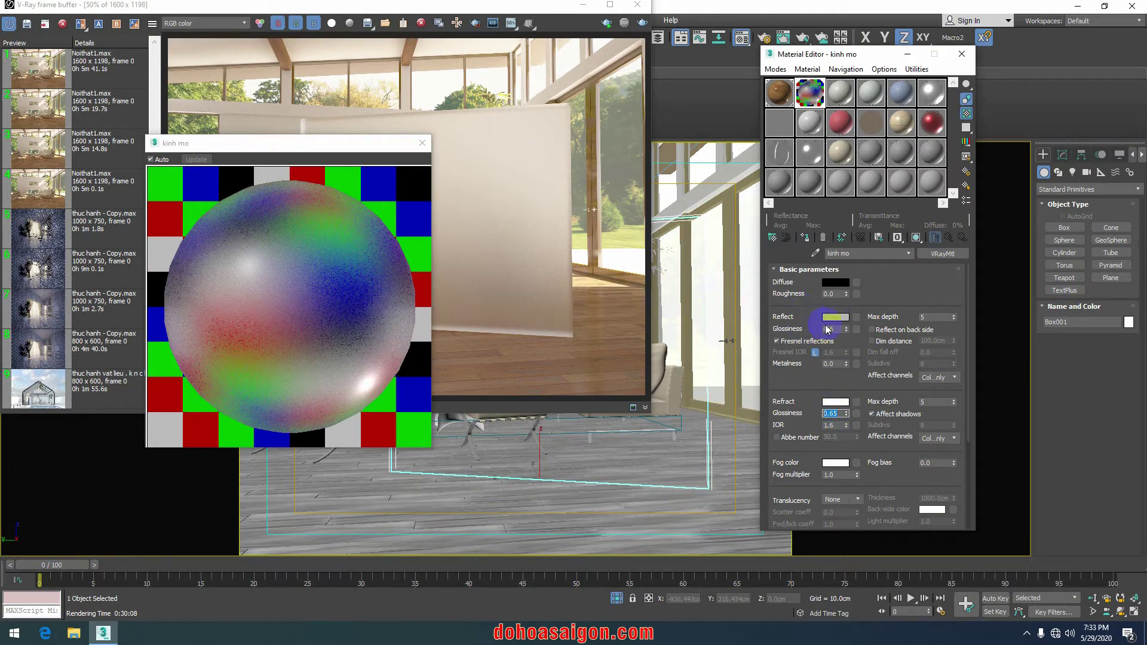
left_click(828, 414)
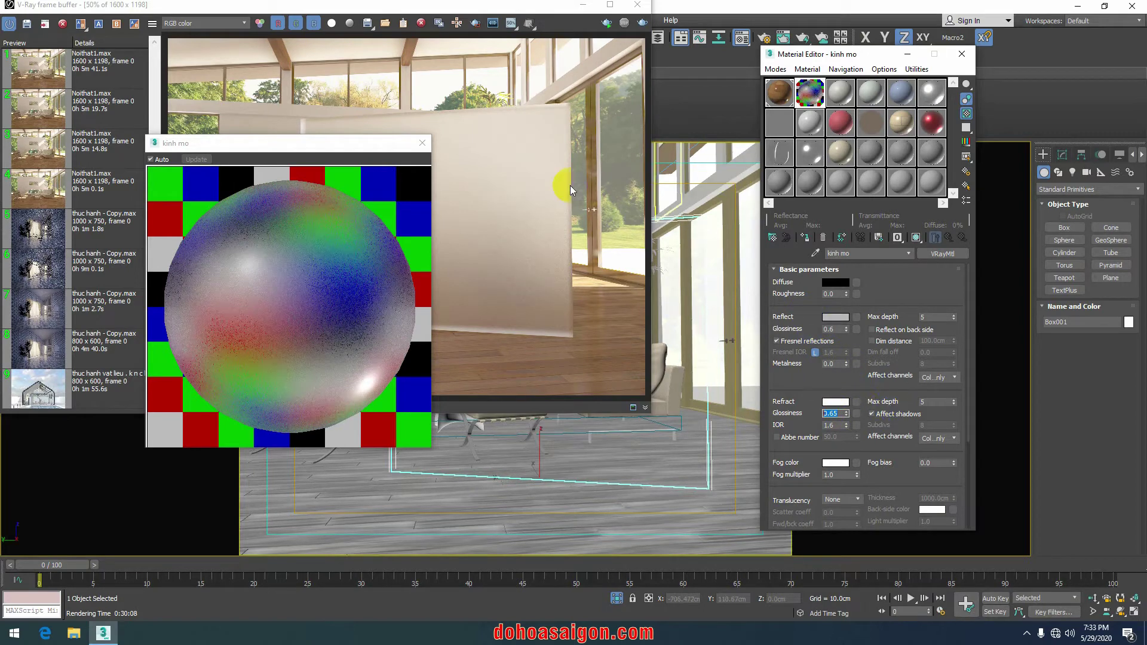
left_click(833, 329)
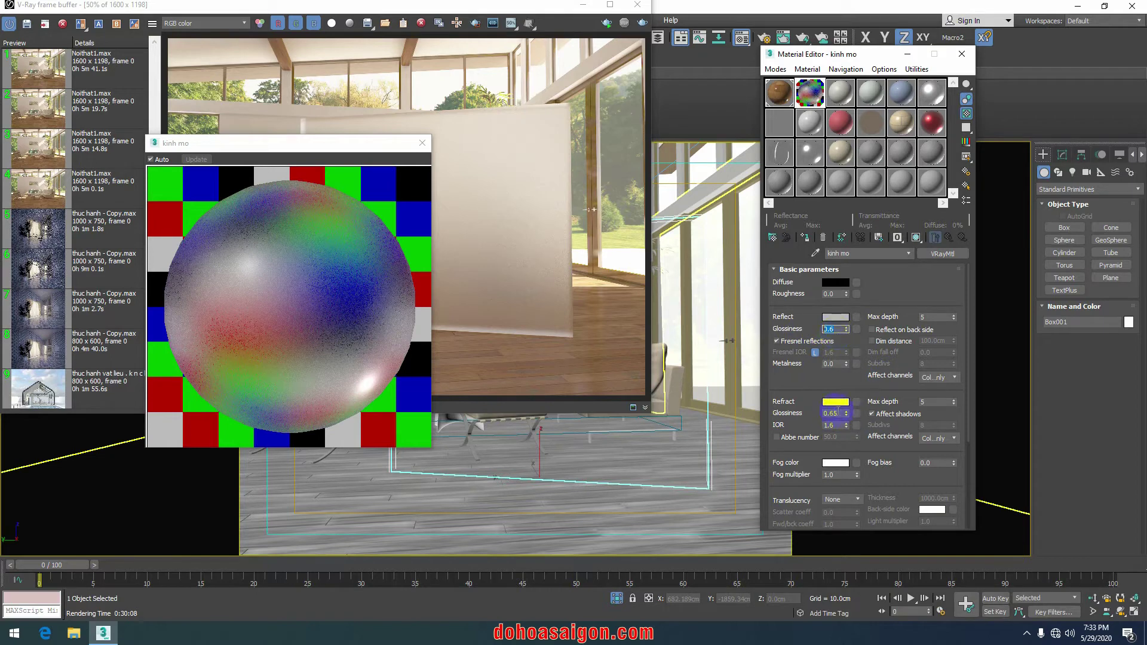
left_click(837, 413)
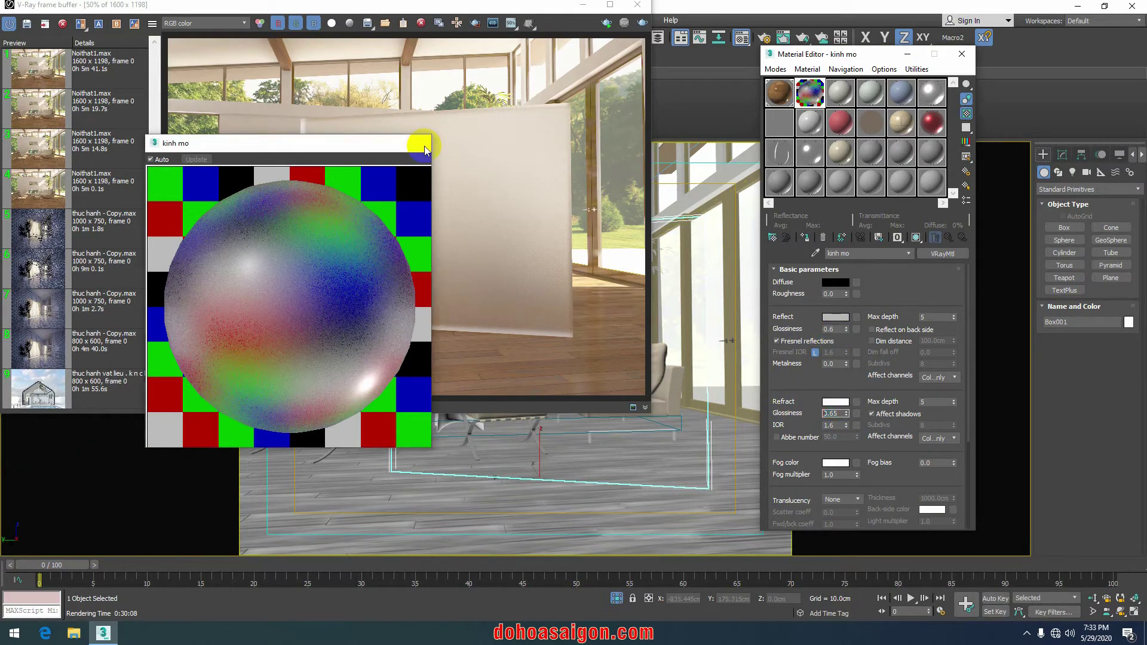
left_click(425, 147)
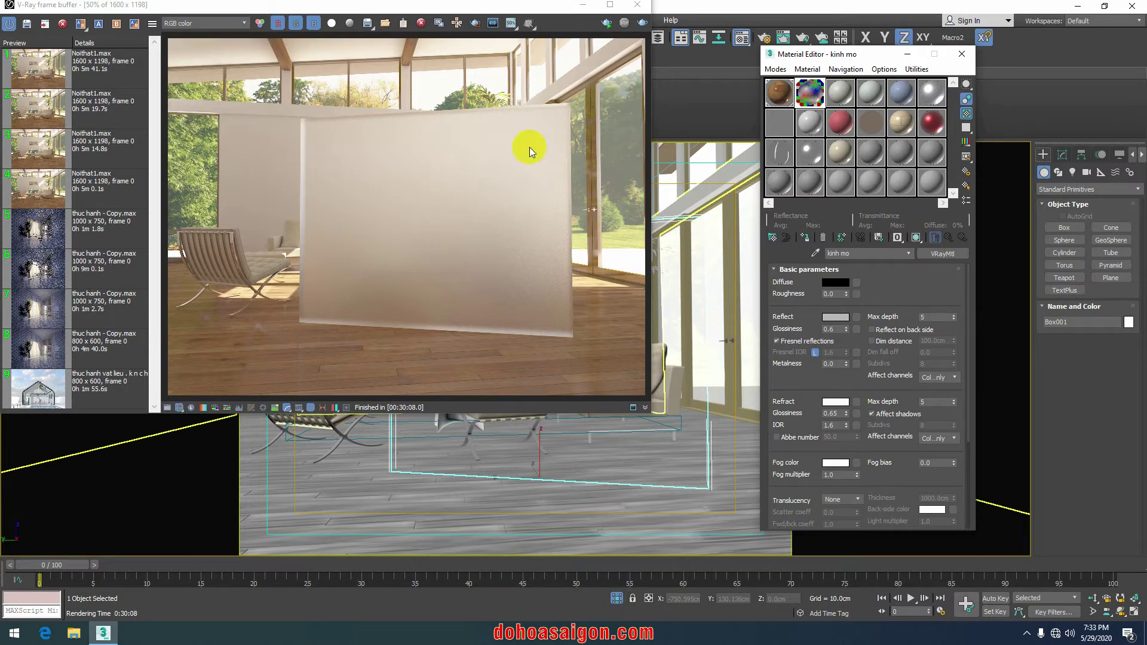
left_click(638, 4)
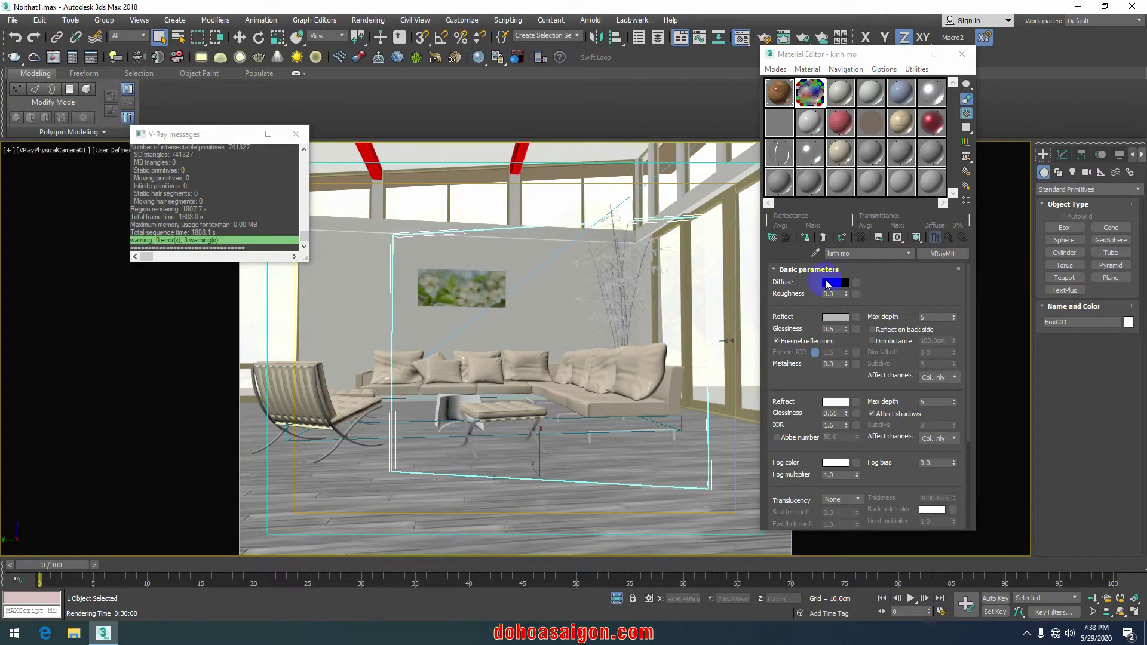
Step: Name a new material slot kinh trong suot and make it a VRayMtl
left_click(872, 186)
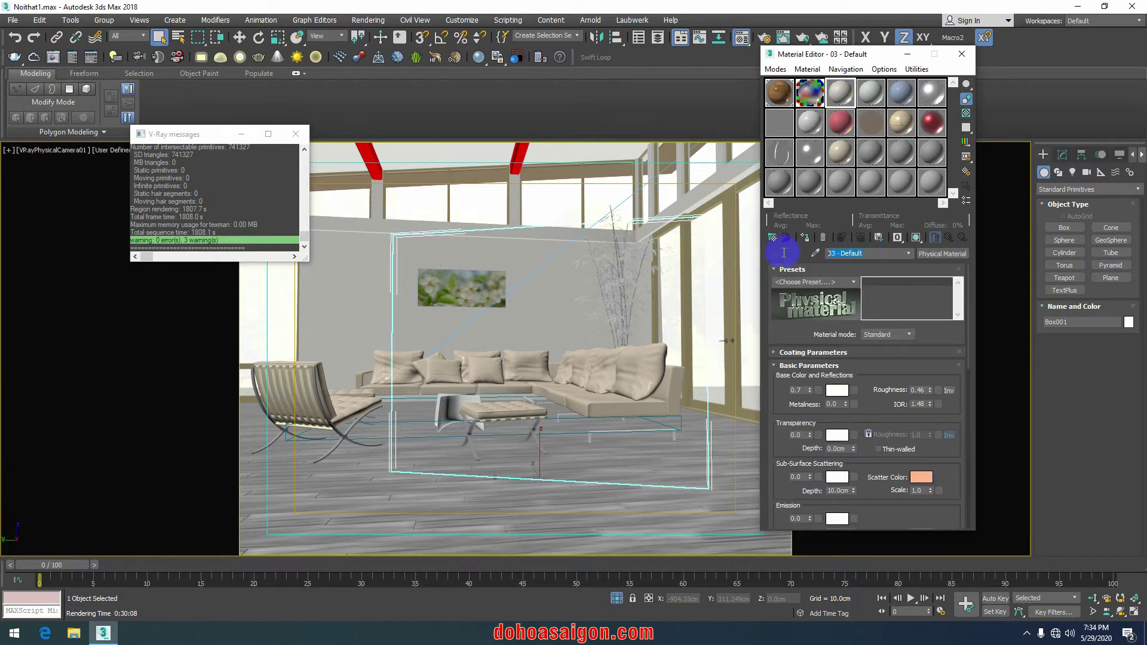
type("kinh trong suot")
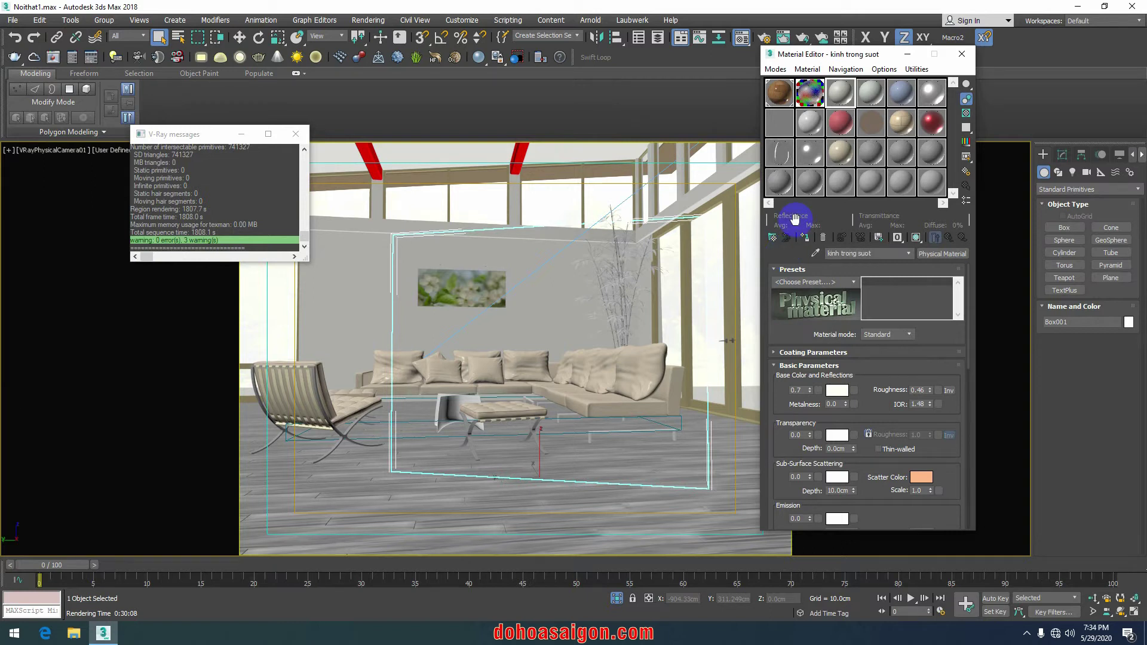
left_click(942, 254)
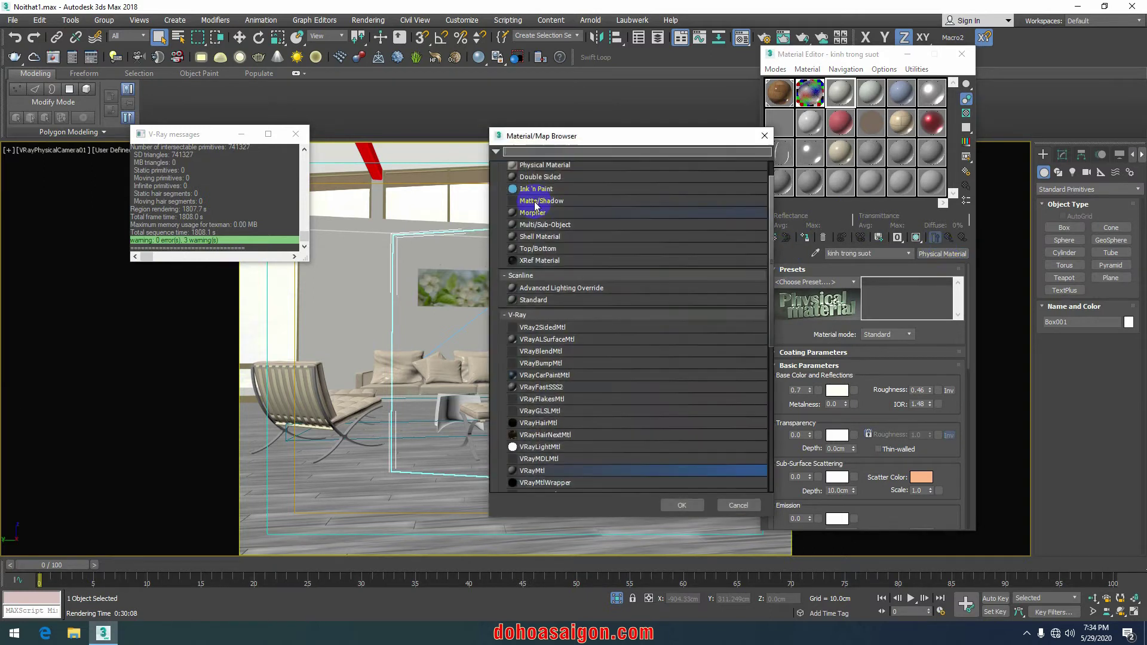
left_click(682, 505)
Step: Give kinh trong suot a black diffuse and light grey reflection colour
left_click(839, 282)
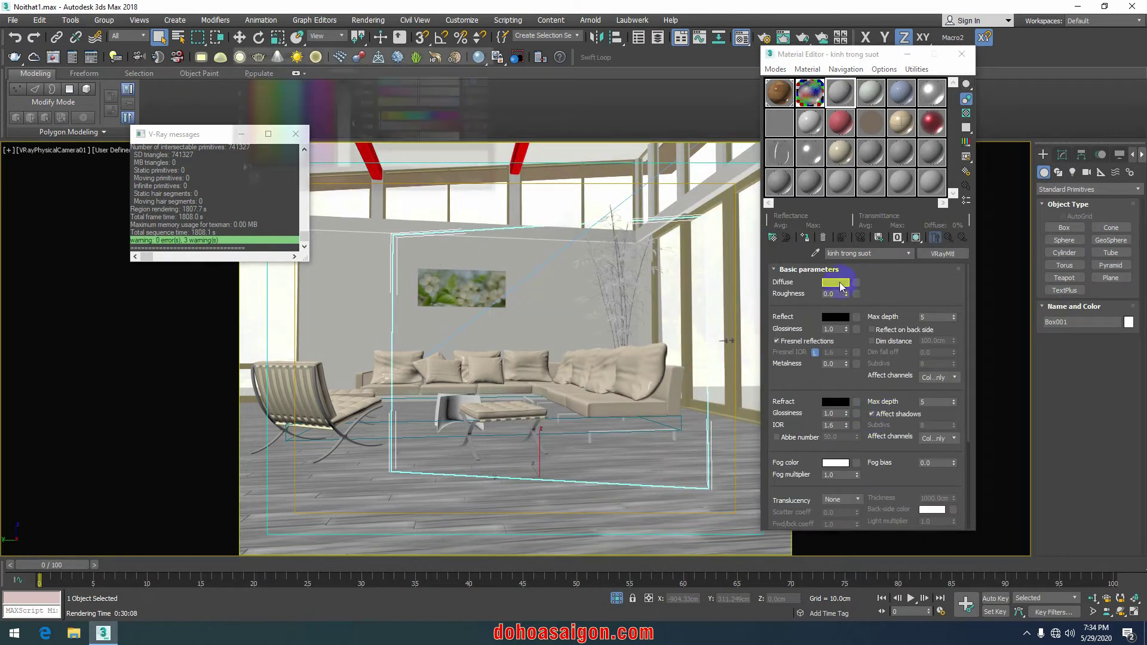
mouse_move(362, 132)
left_mouse_down()
mouse_move(376, 100)
mouse_move(354, 79)
left_mouse_up()
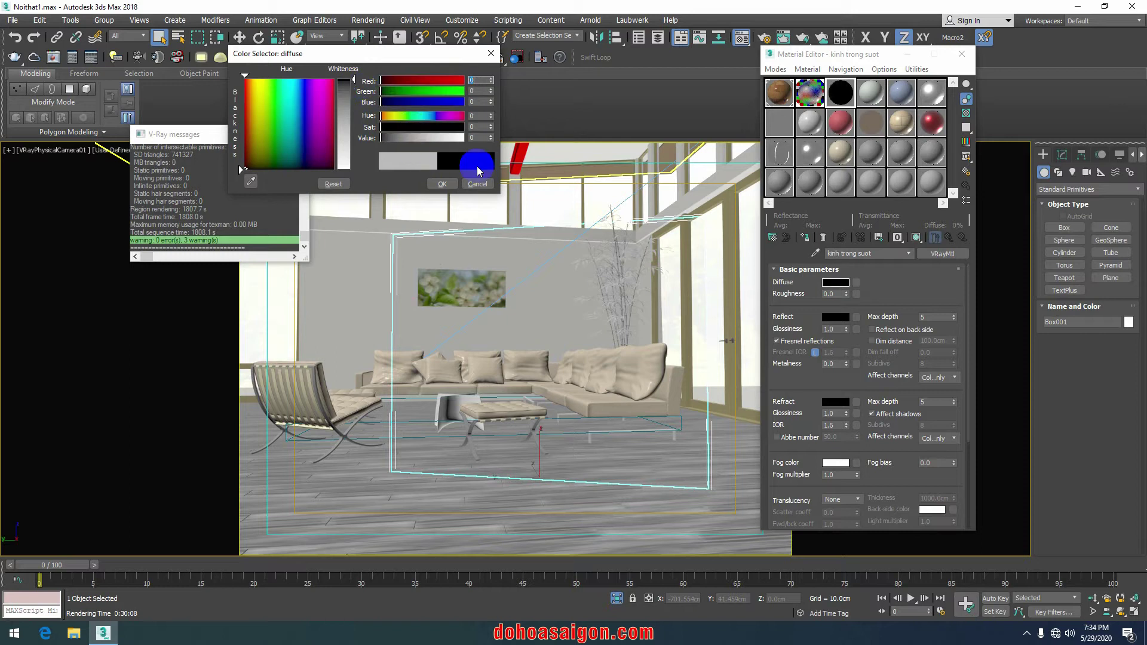
left_click(443, 184)
left_click(829, 321)
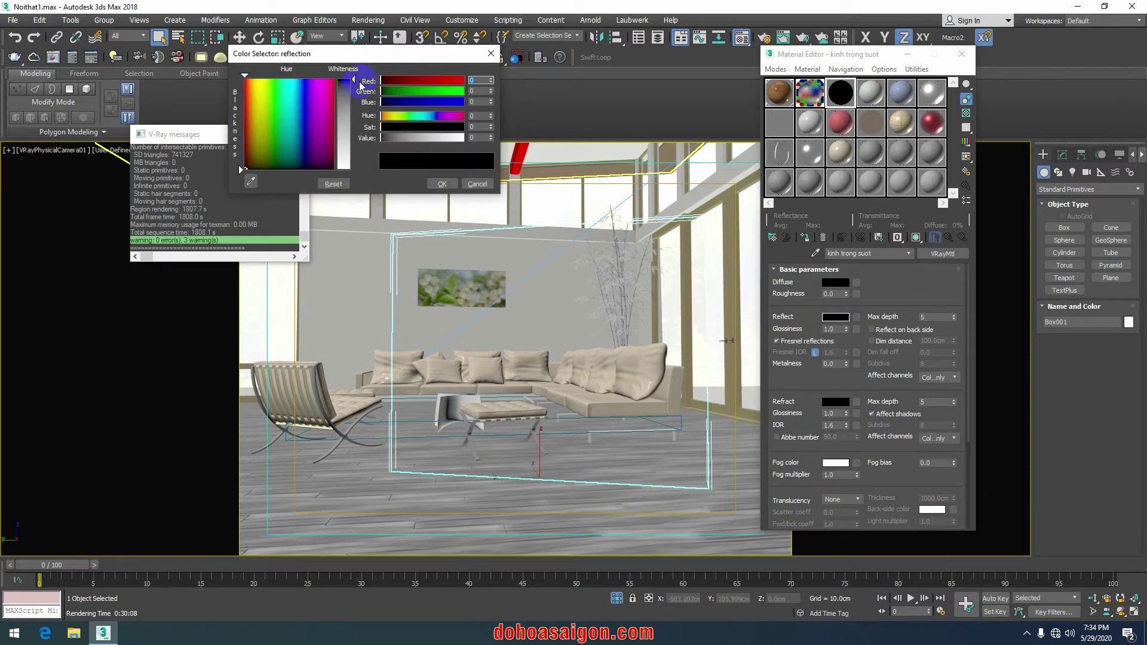
left_click_drag(355, 83, 357, 137)
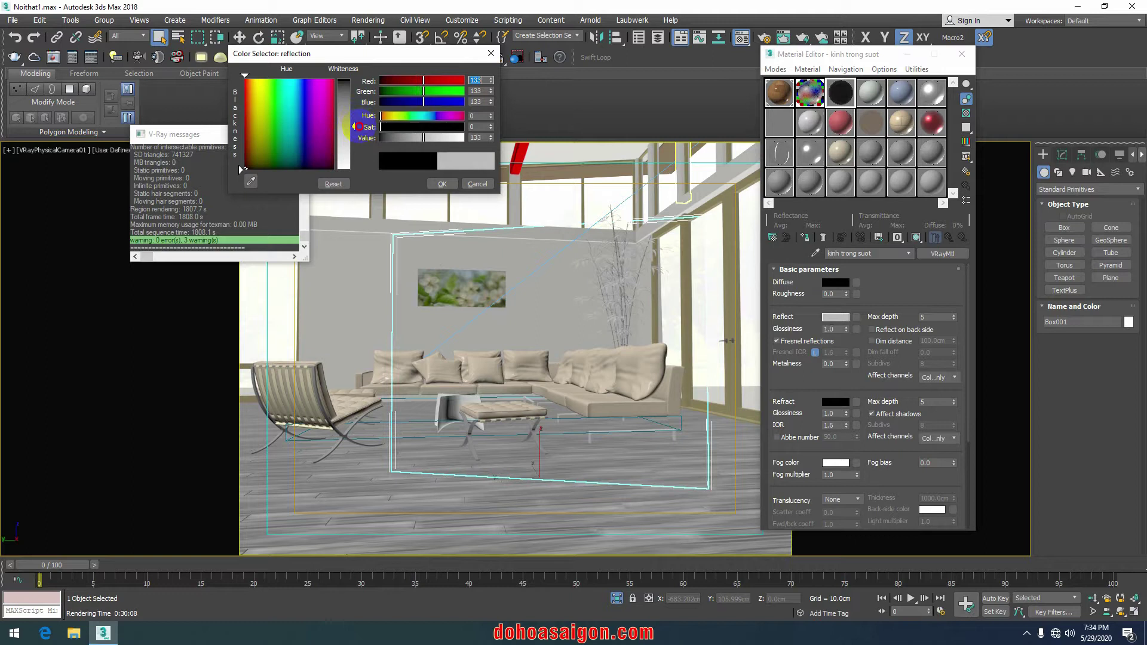
left_click(442, 184)
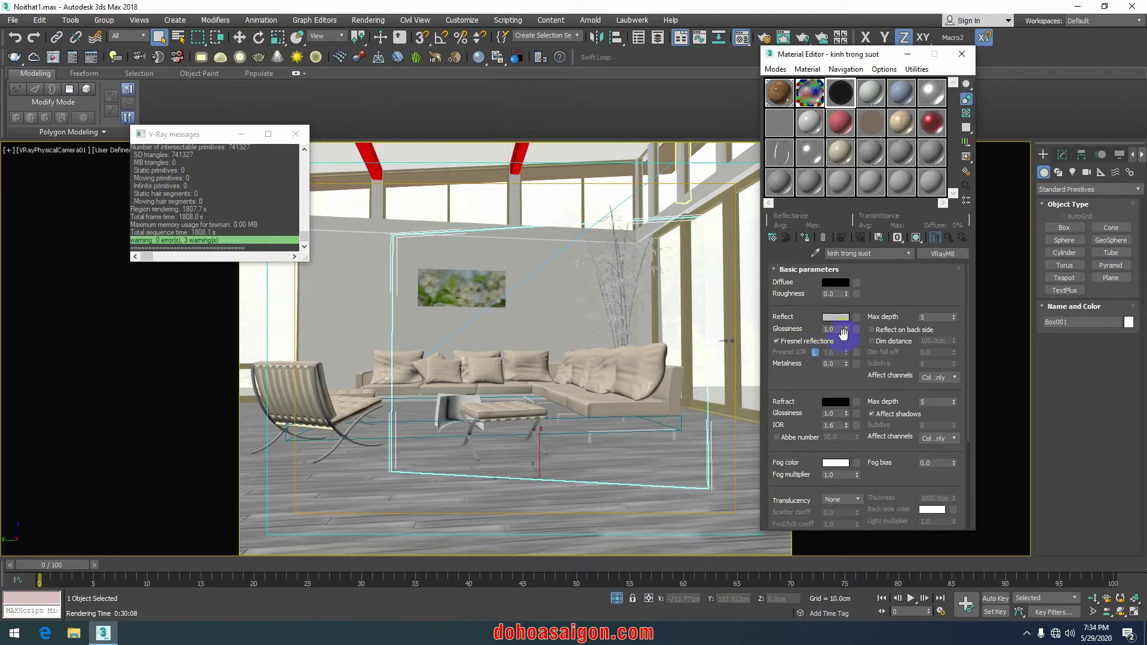
left_click(841, 329)
type("0.99")
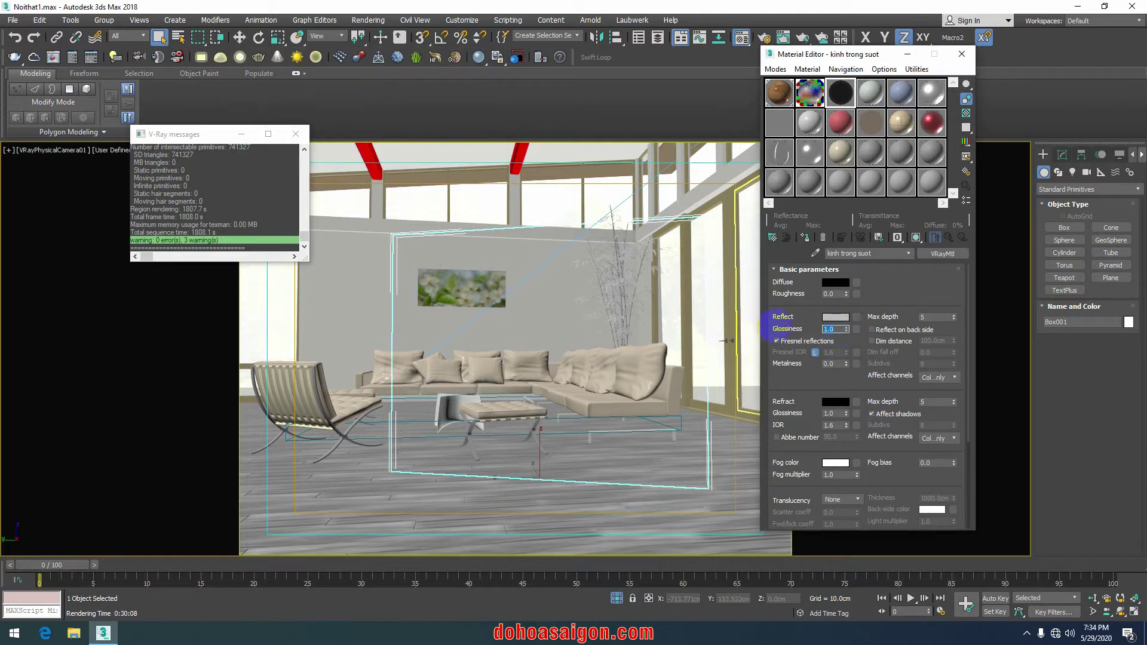
Step: Set refraction to near-white with glossiness 0.99 and IOR 1.52
left_click(835, 402)
left_click_drag(352, 88, 355, 162)
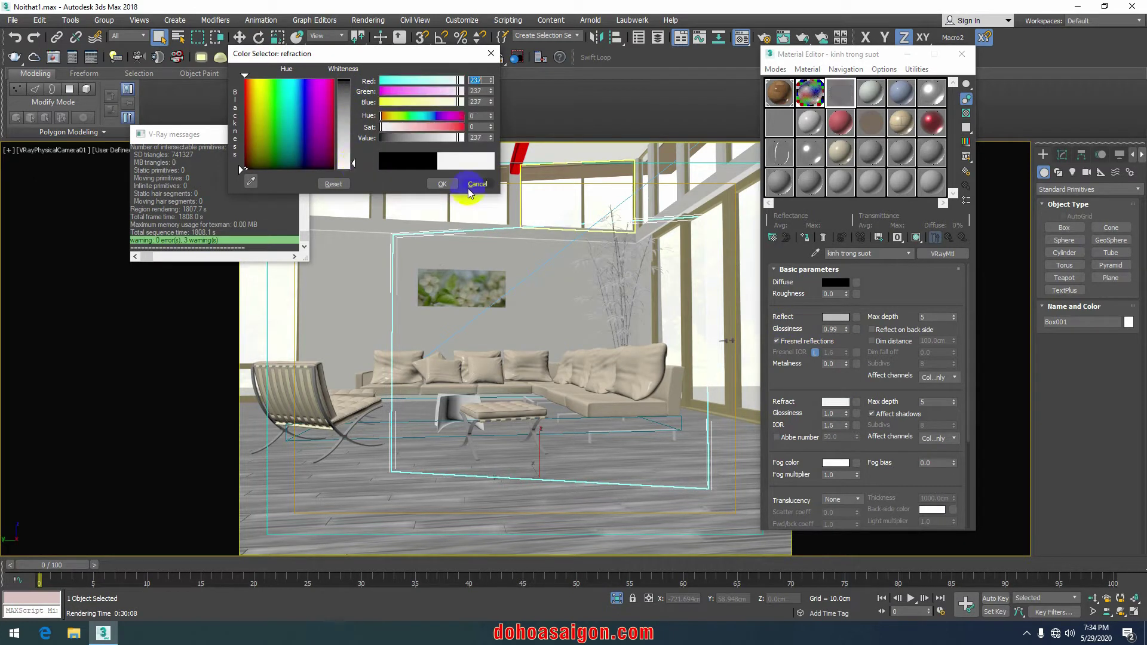
left_click(442, 183)
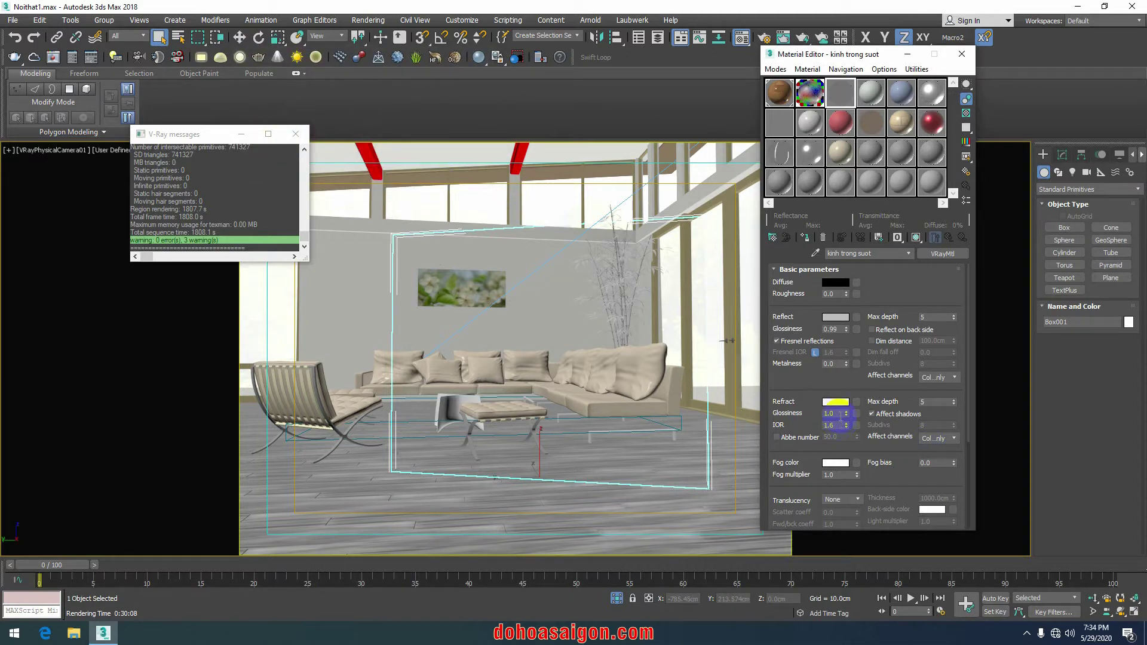
double_click(841, 415)
type("0.95")
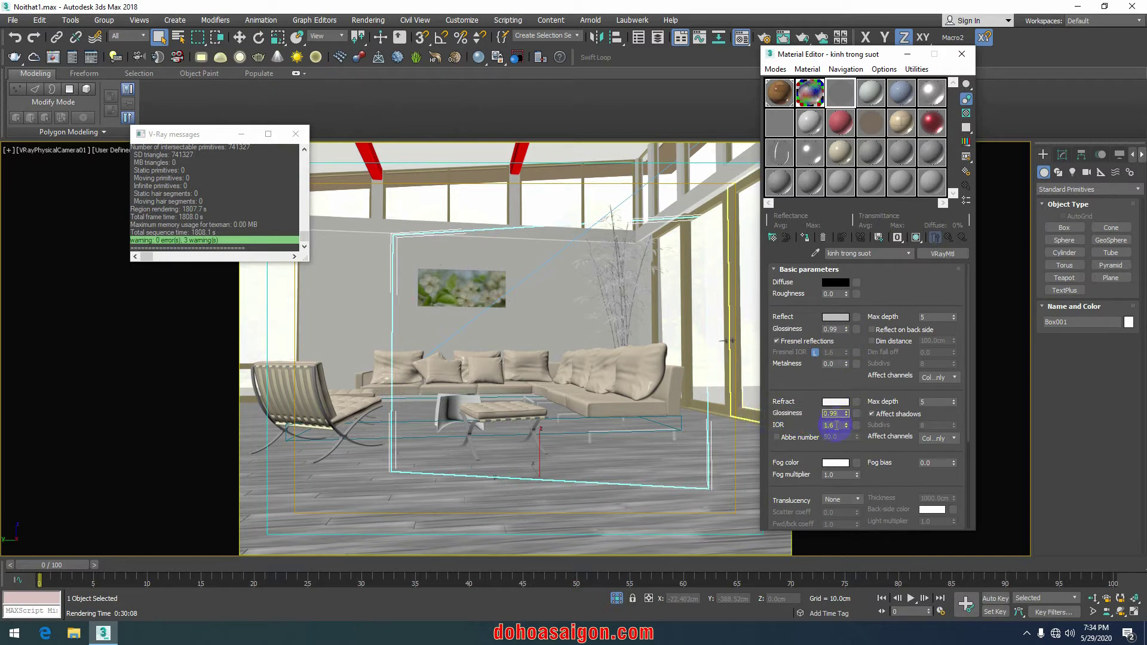
double_click(837, 425)
type("1.")
Step: Show the checker background behind kinh trong suot's sample sphere
left_click_drag(969, 324, 969, 362)
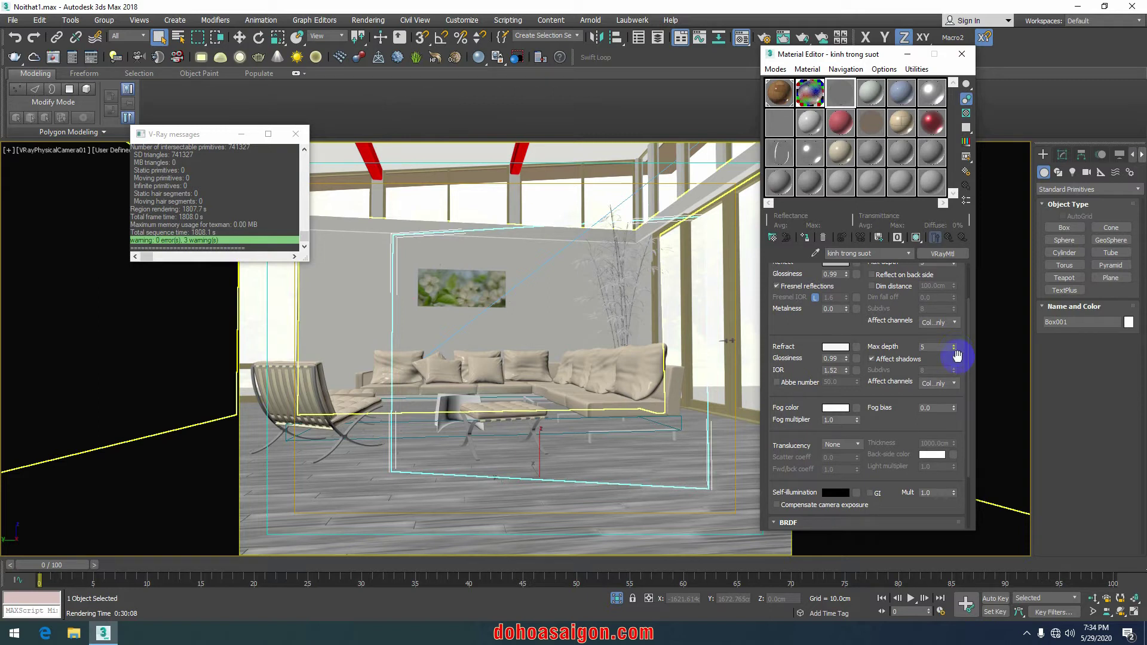
left_click(968, 364)
left_click_drag(967, 365, 967, 316)
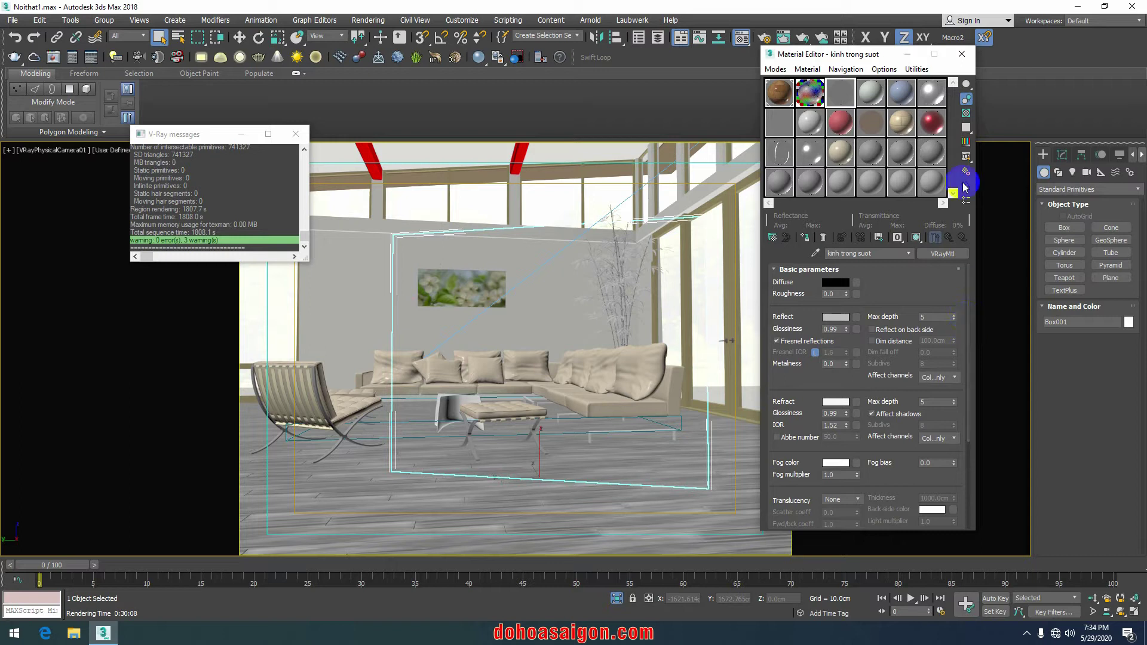
left_click(966, 113)
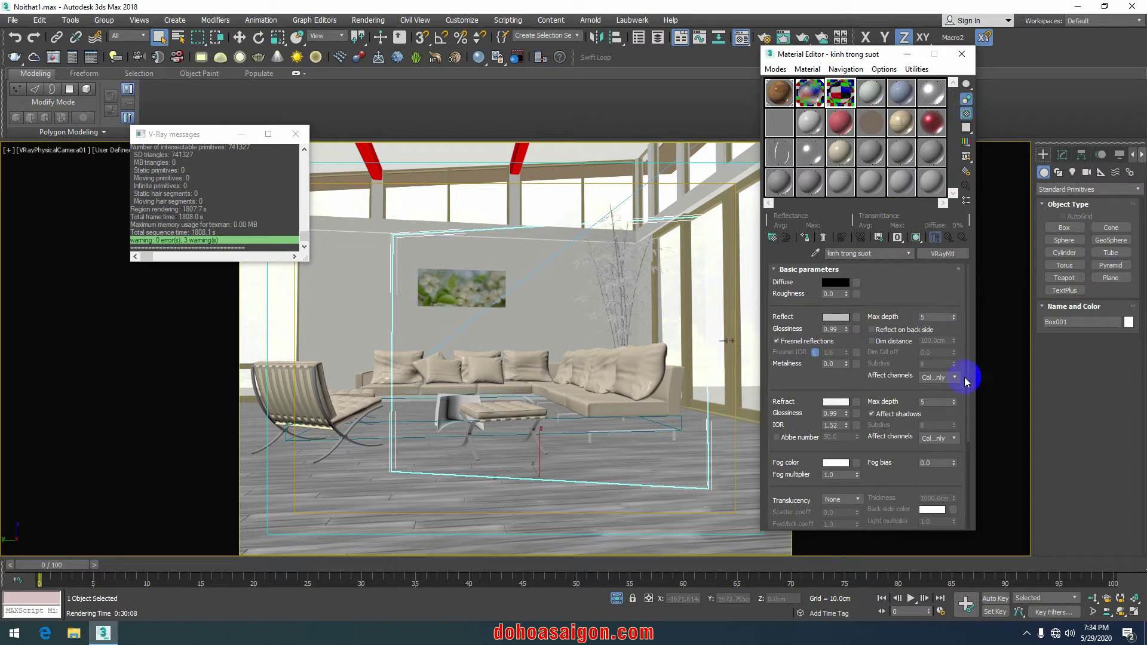
mouse_move(968, 382)
left_mouse_down()
mouse_move(968, 467)
mouse_move(968, 374)
left_mouse_up()
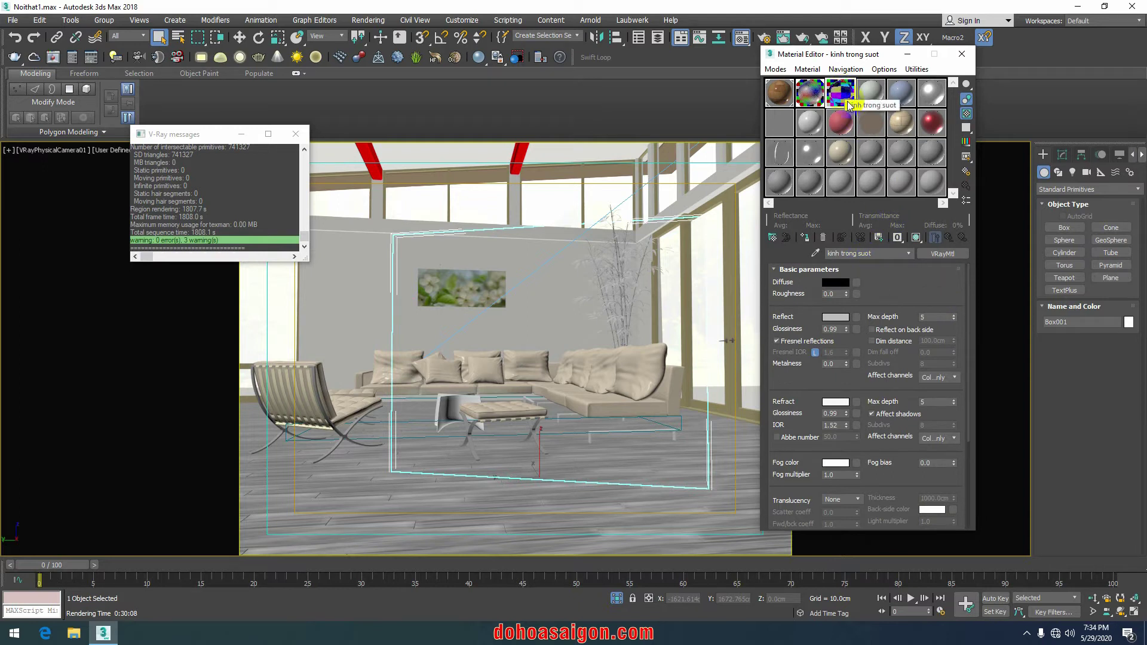
Step: Turn another slot into a VRayBlendMtl, discarding the old material, and enlarge its preview
left_click(871, 108)
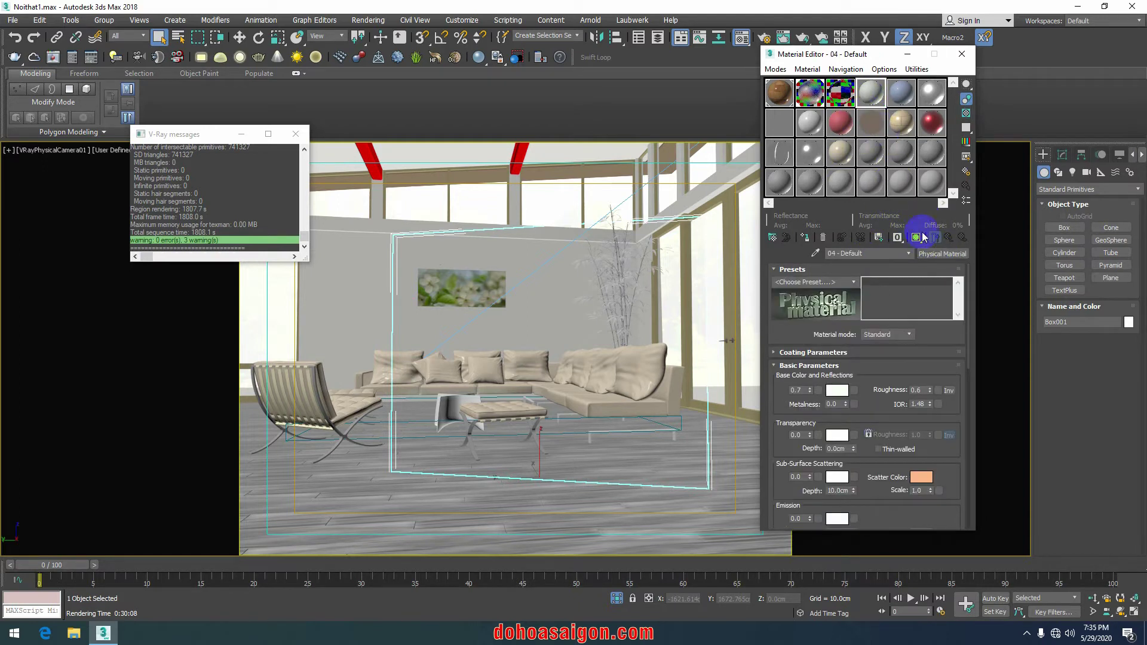
left_click(942, 254)
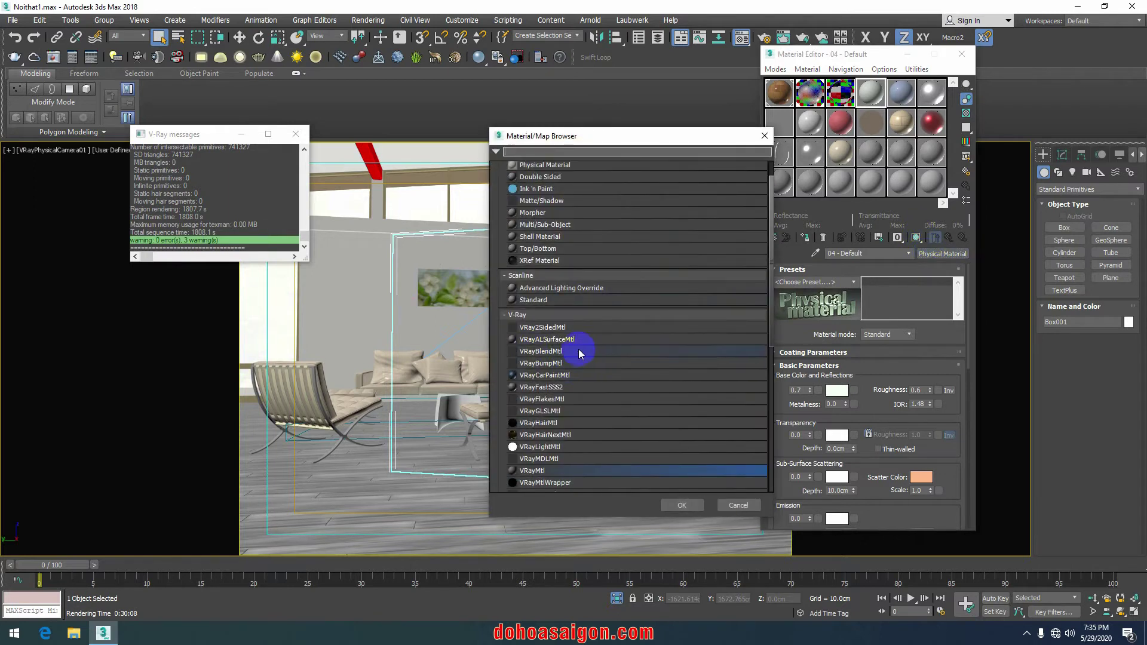
left_click(571, 354)
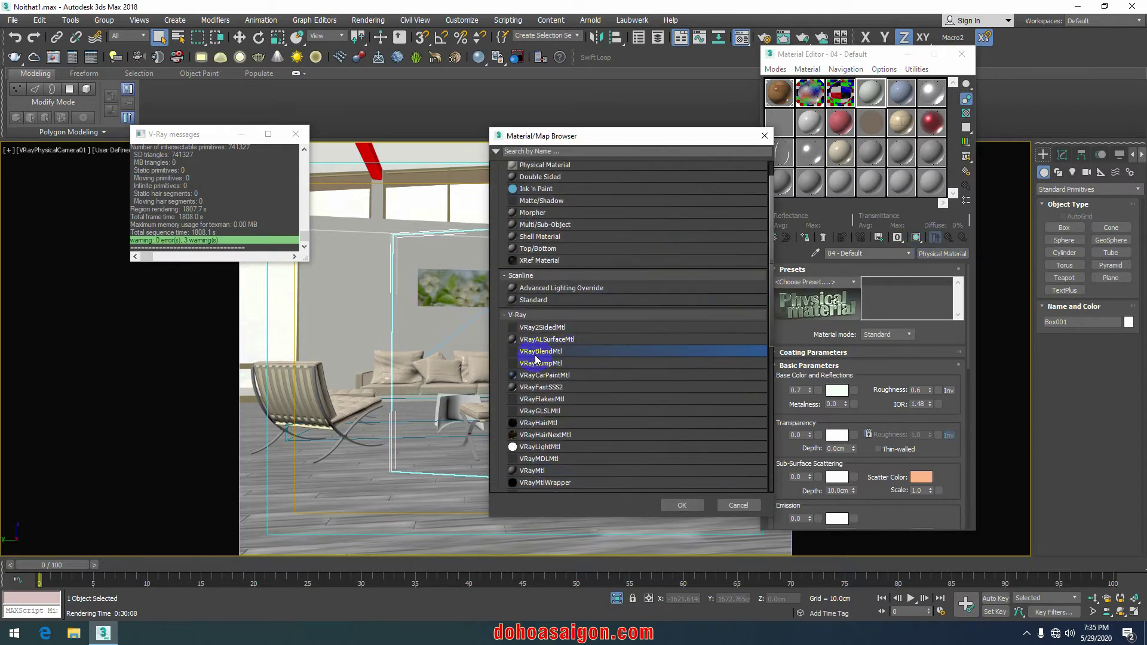
left_click(682, 505)
left_click(823, 297)
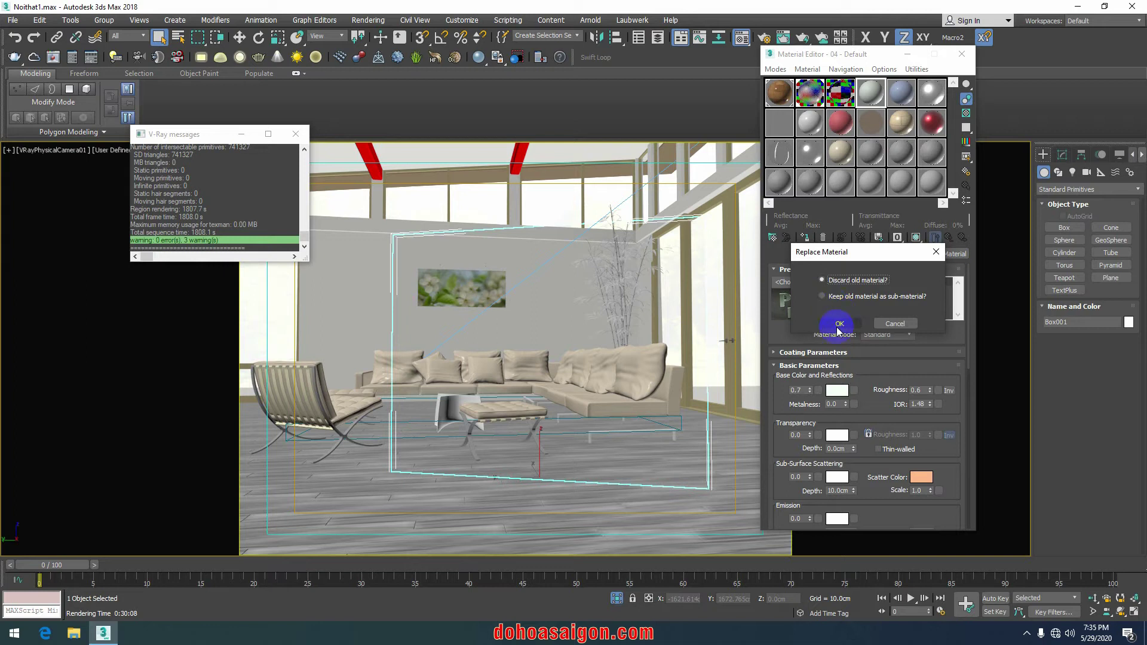
left_click(840, 323)
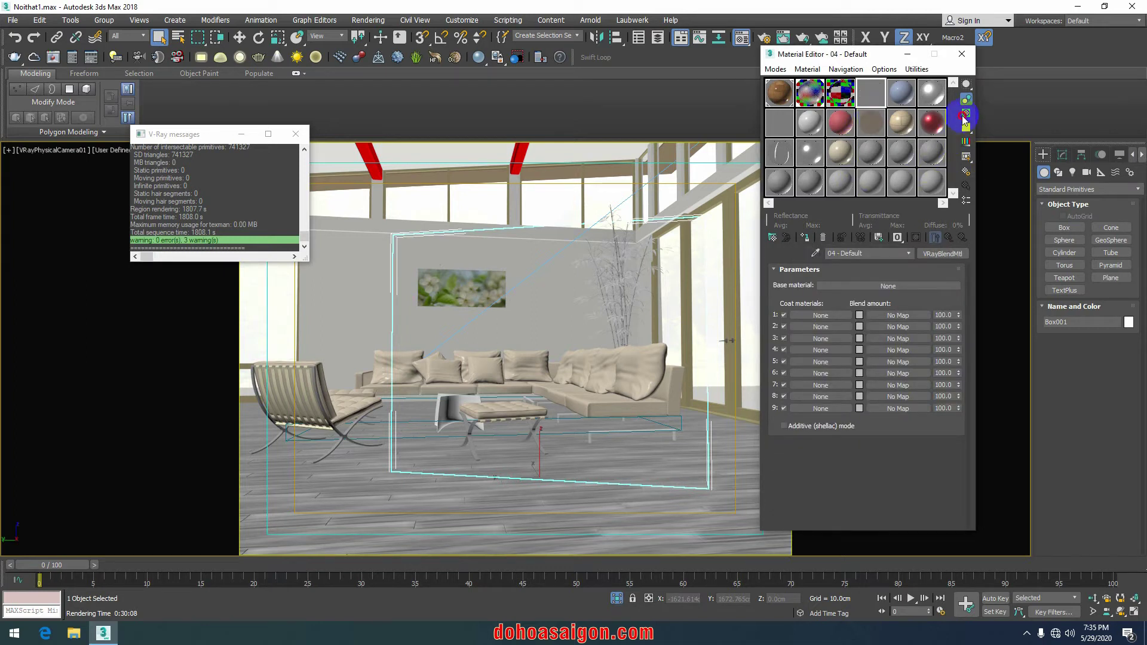
double_click(870, 92)
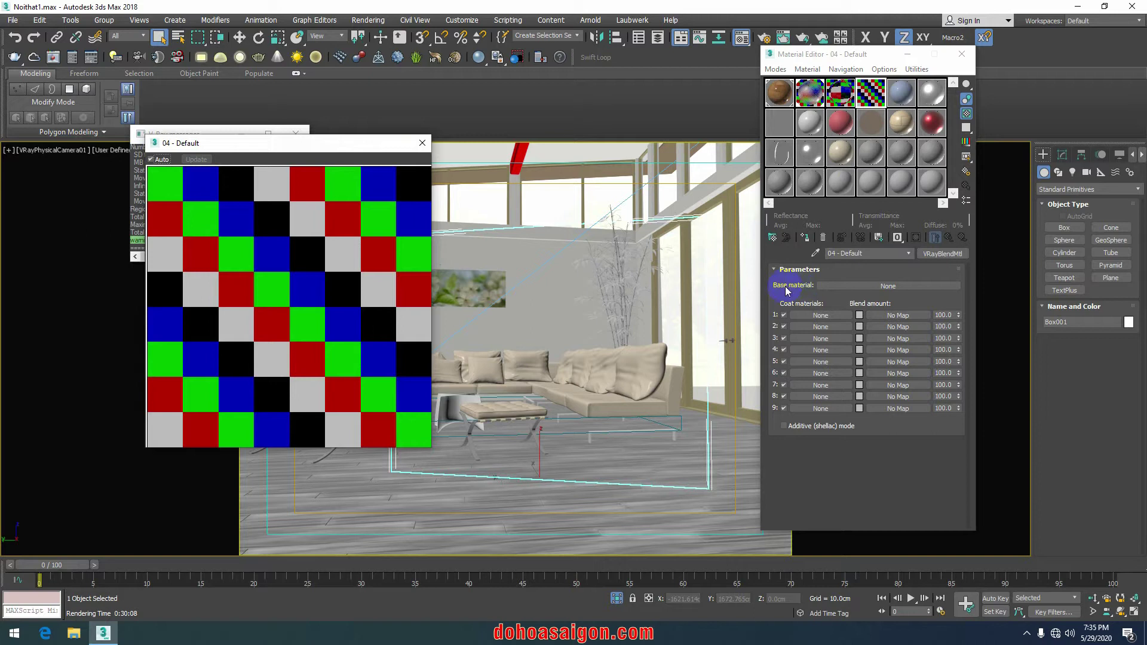
Step: Instance kinh trong suot into the blend material's Base material slot
left_click(851, 288)
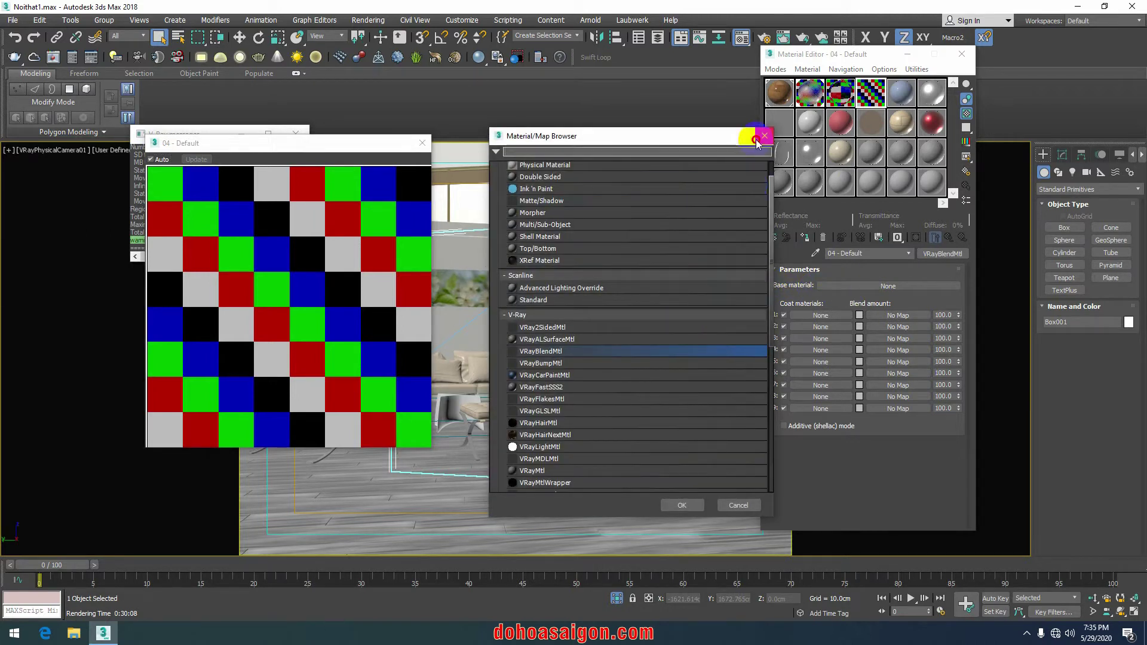
left_click(764, 136)
left_click(835, 100)
mouse_move(870, 93)
left_mouse_down()
mouse_move(840, 93)
mouse_move(883, 285)
left_mouse_up()
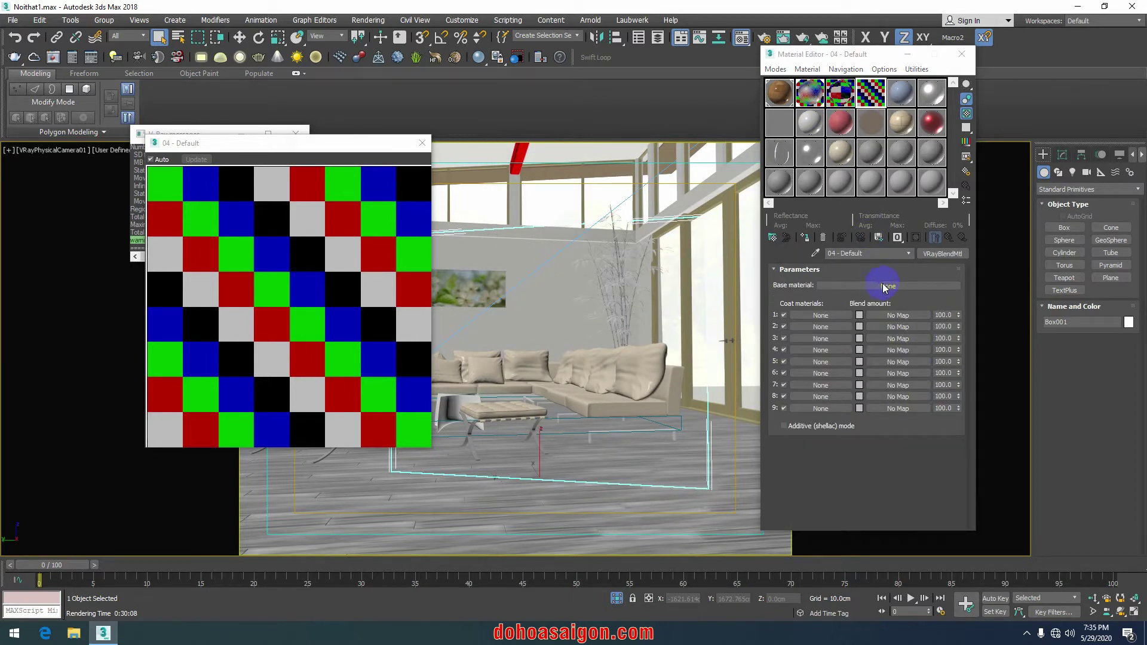
left_click(854, 328)
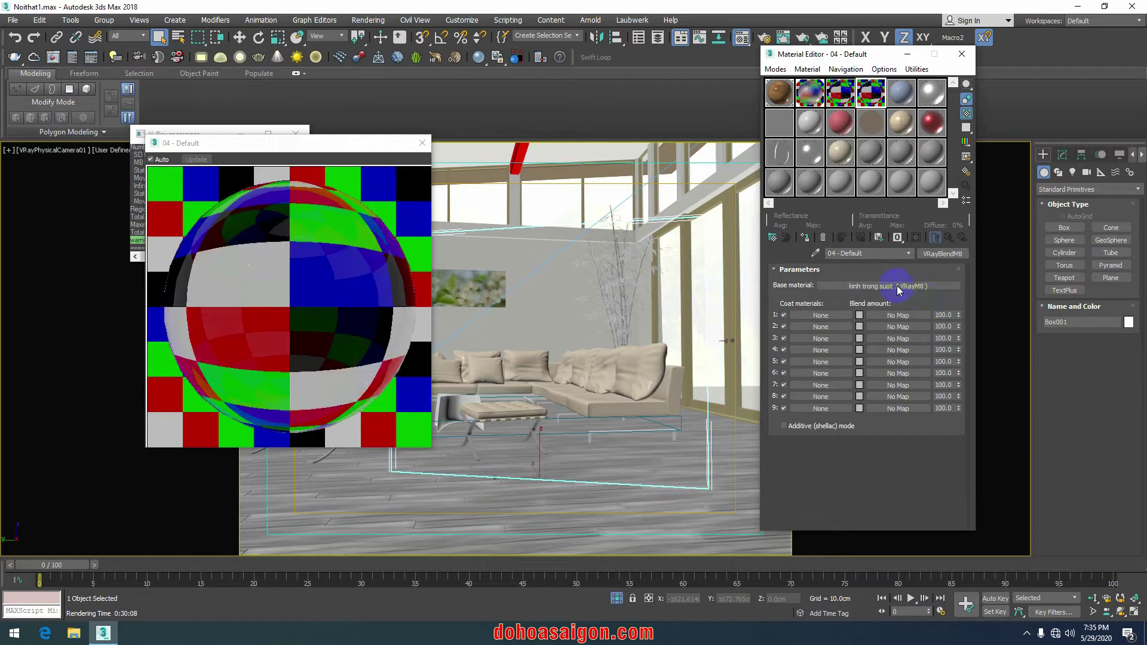
Step: Instance kinh mo into the blend material's Coat 1 slot
left_click(882, 254)
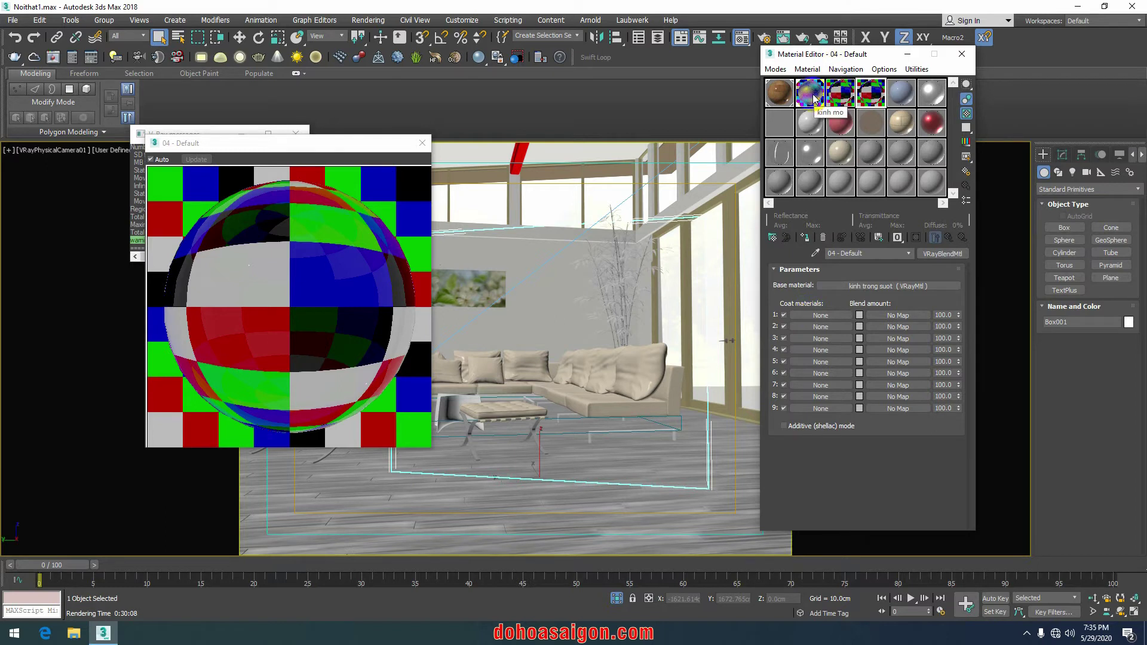
left_click(811, 118)
left_click_drag(811, 117, 829, 306)
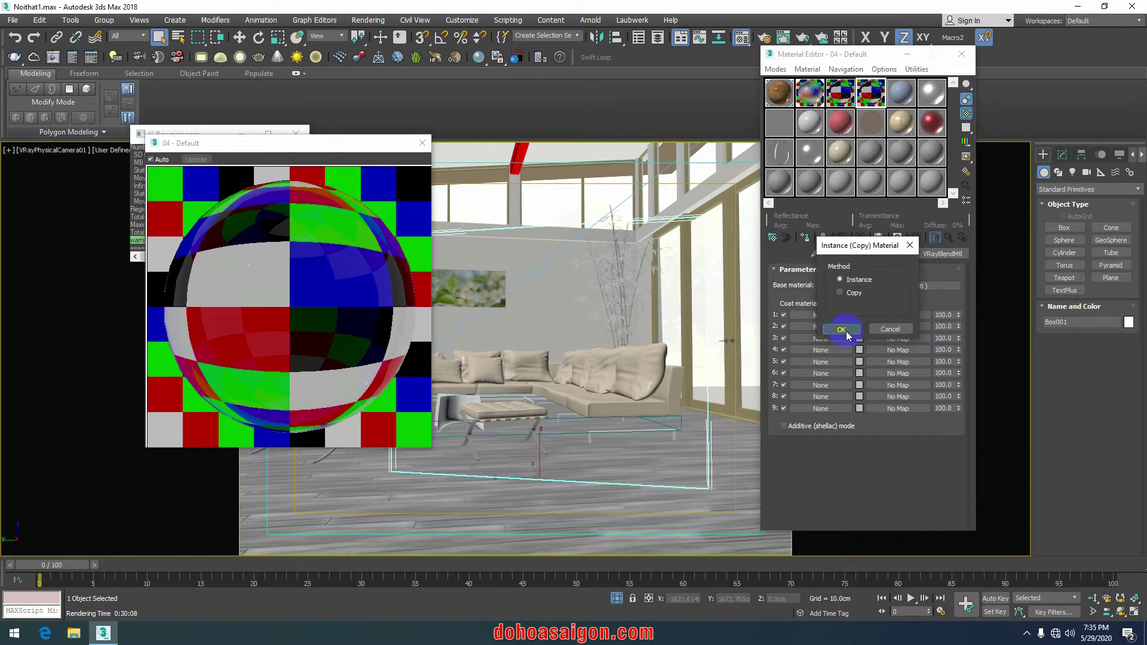
left_click(845, 328)
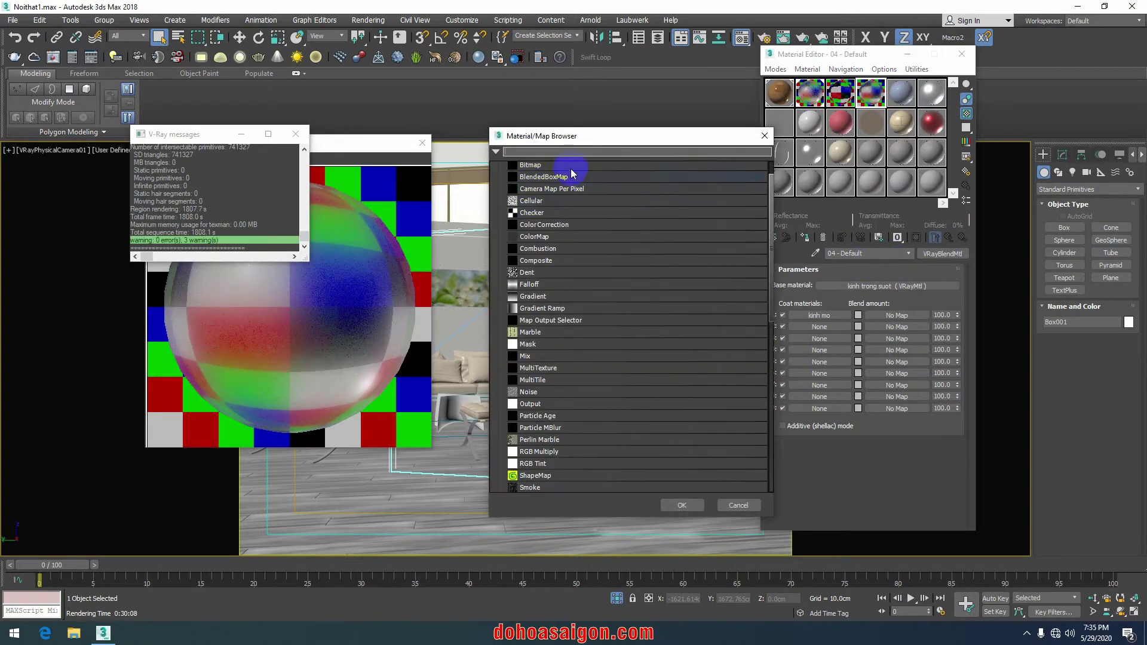
Step: Load the first PNG from Desktop > New folder (2) as a Bitmap, gamma override 1.0
left_click(572, 167)
left_click(682, 505)
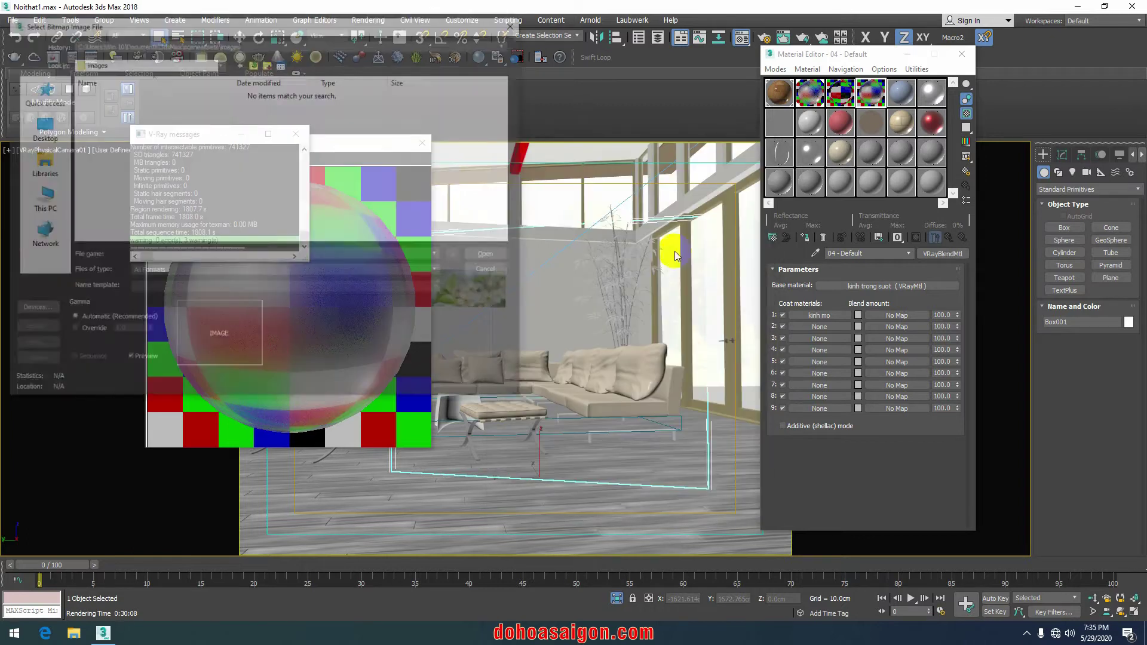
left_click(40, 126)
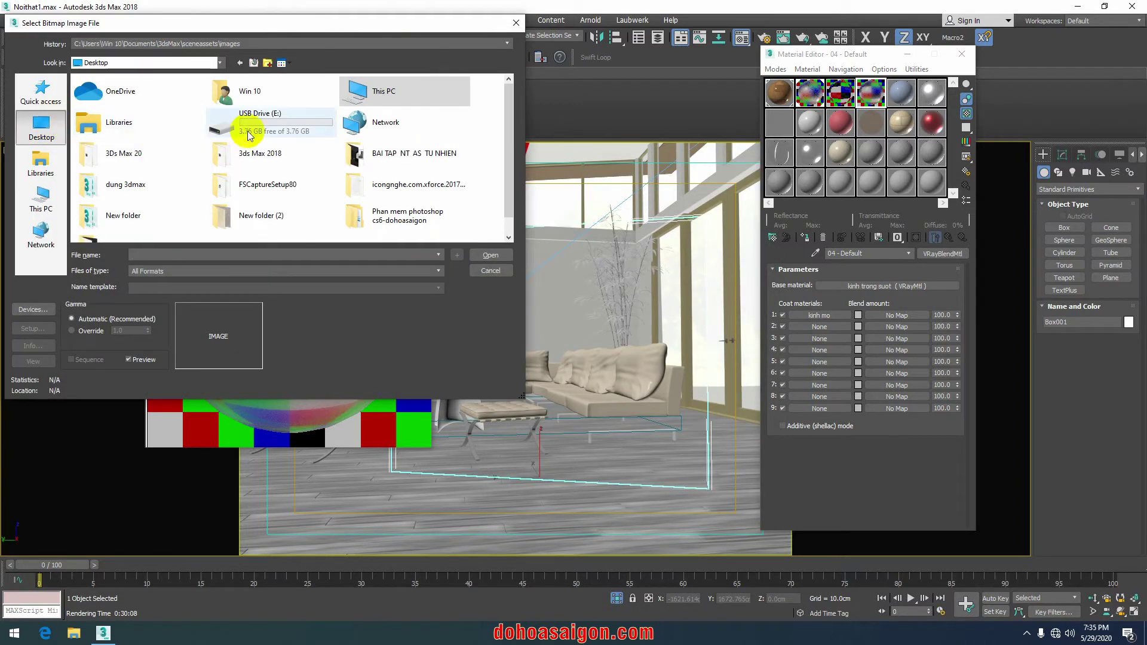
scroll(251, 133, "down", 1)
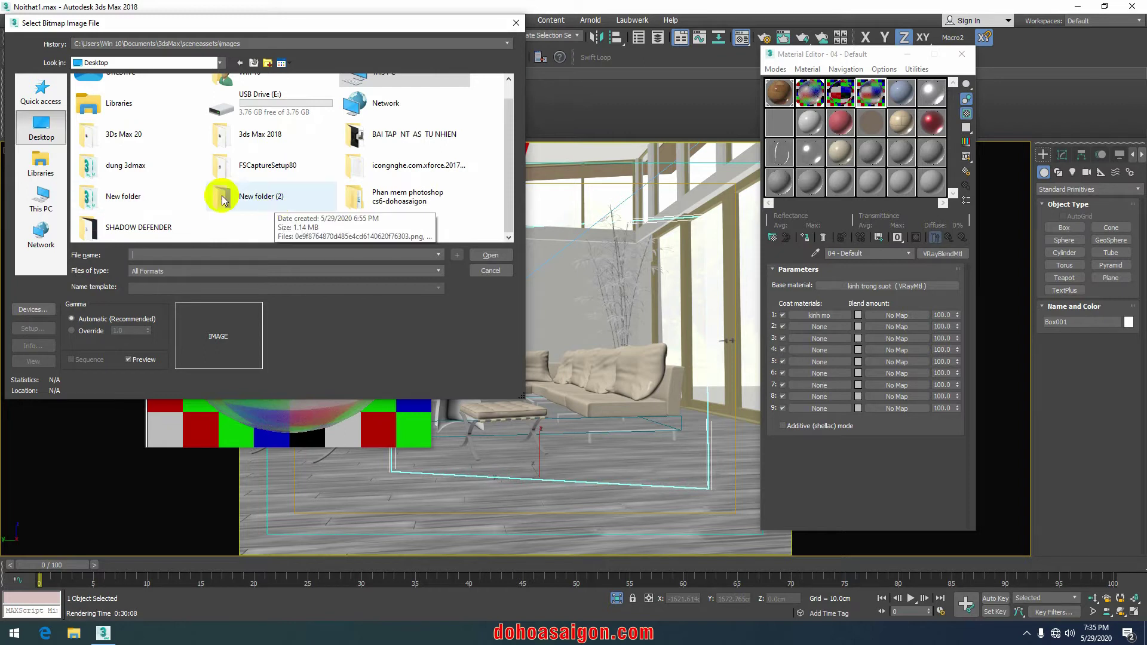
double_click(257, 198)
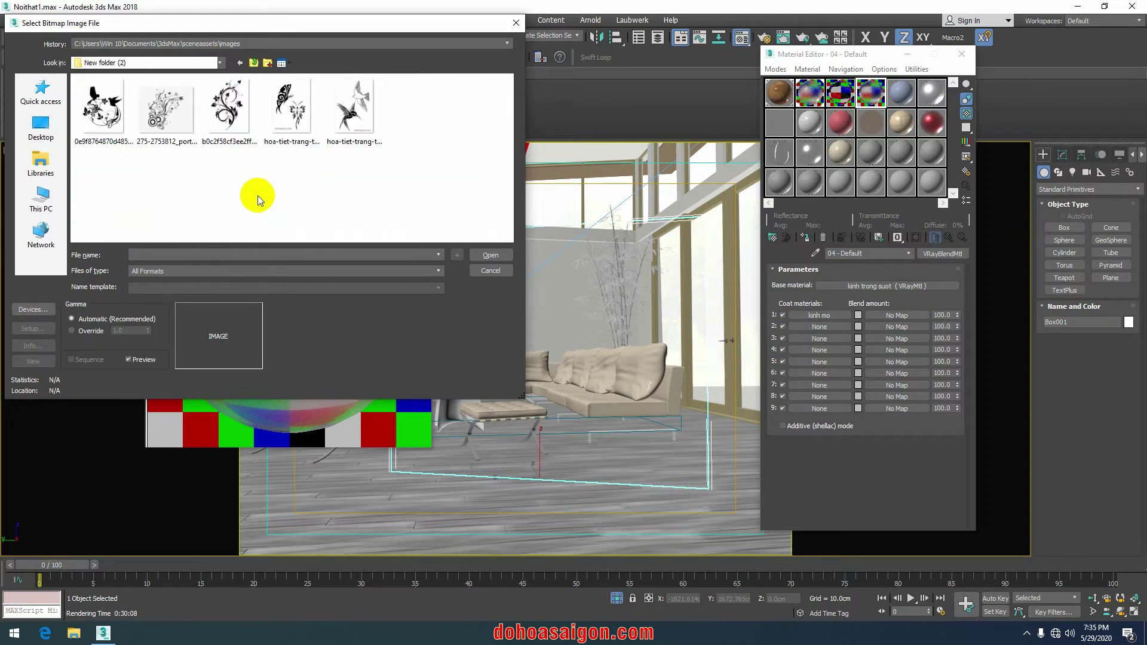
left_click(96, 110)
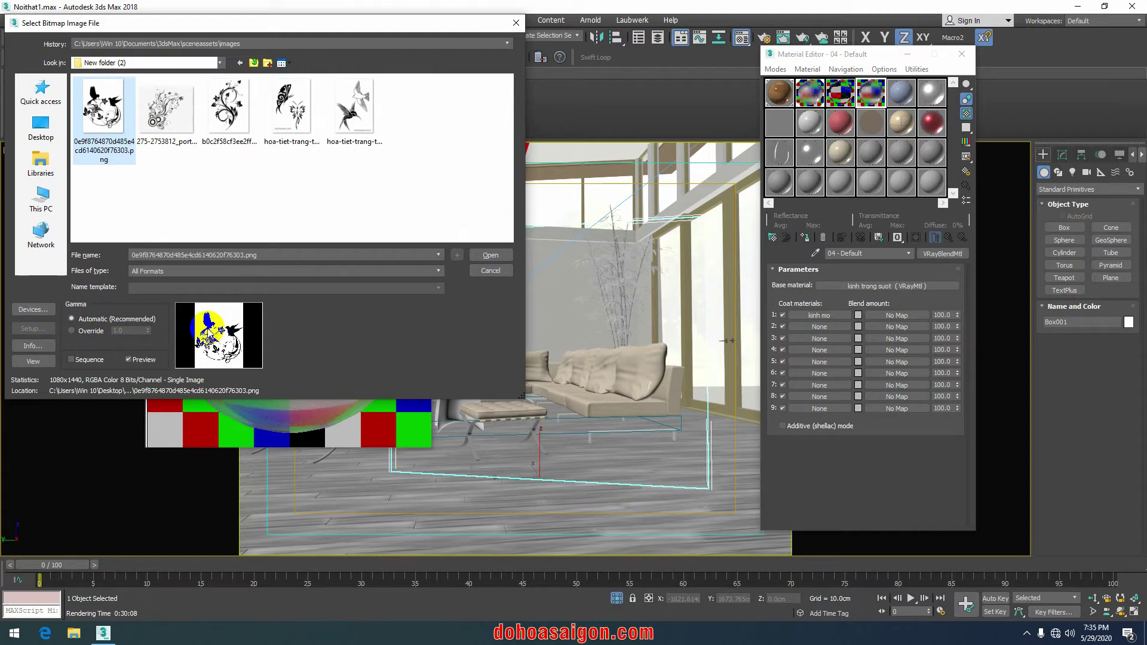
left_click(500, 257)
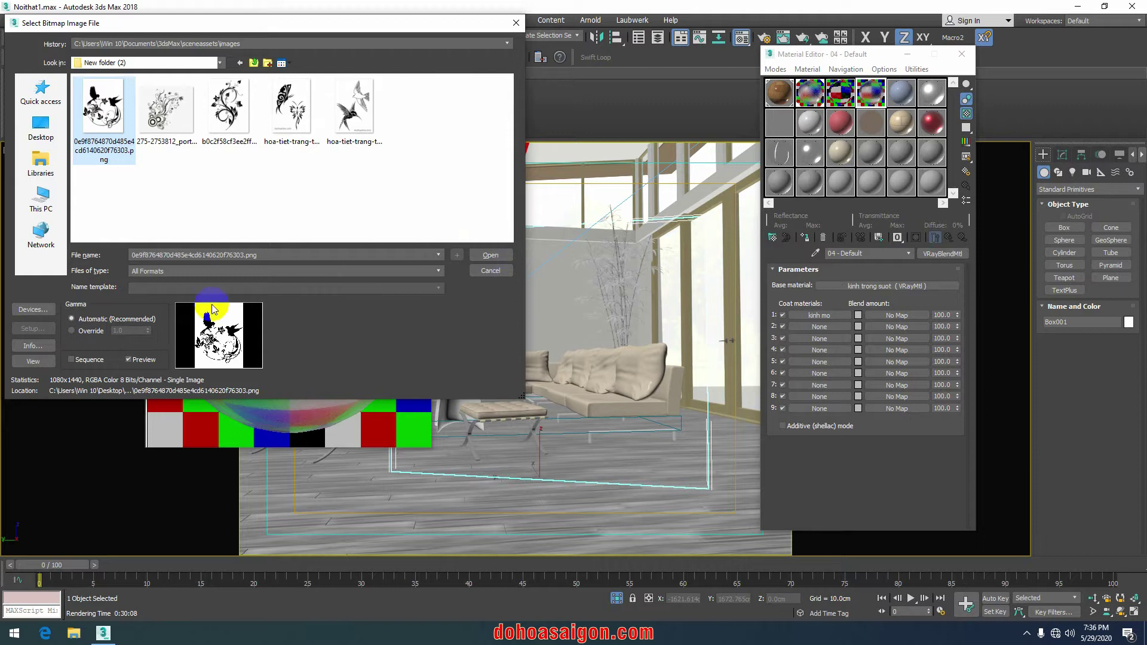
left_click(75, 331)
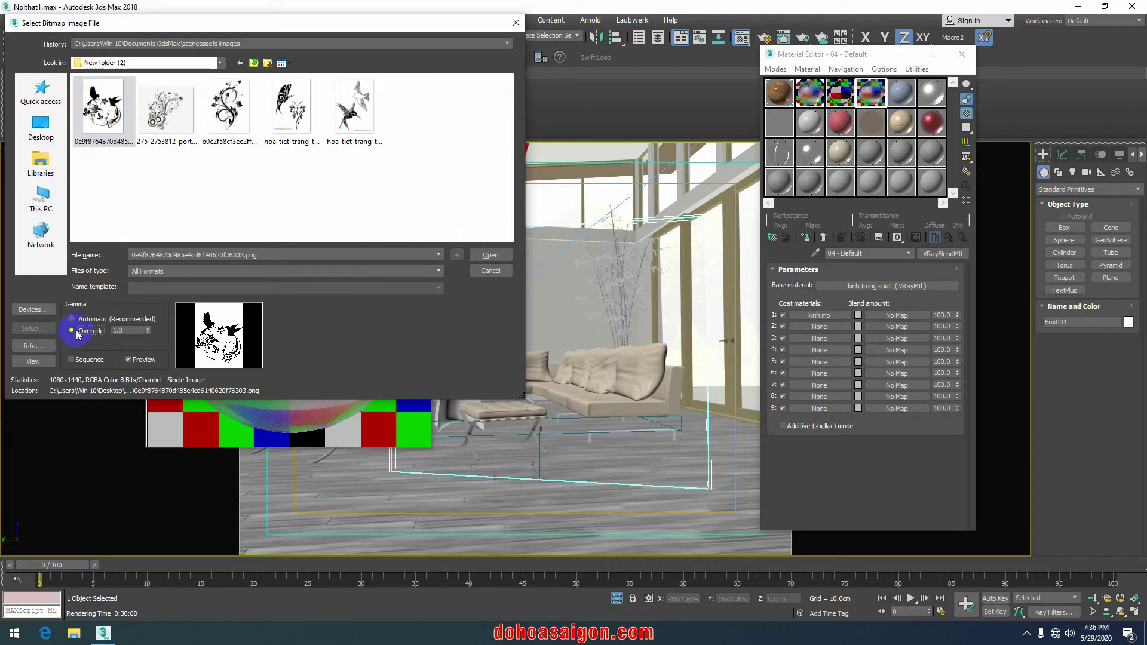
left_click(490, 255)
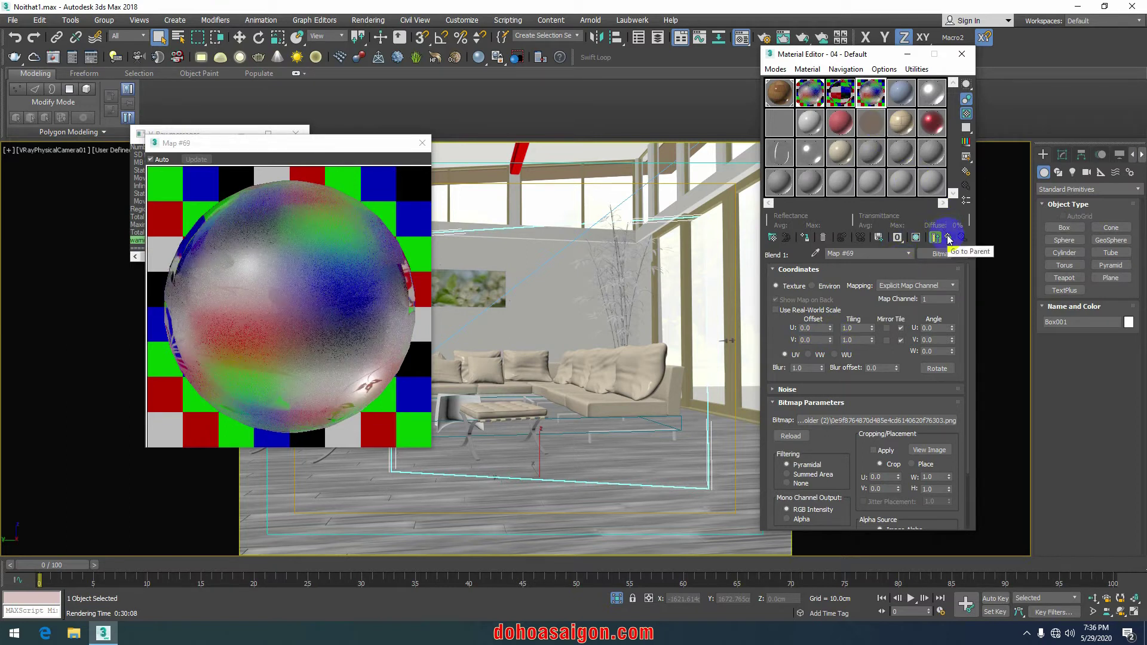
Step: Open Map #69 and view the full bird bitmap image twice
left_click(950, 237)
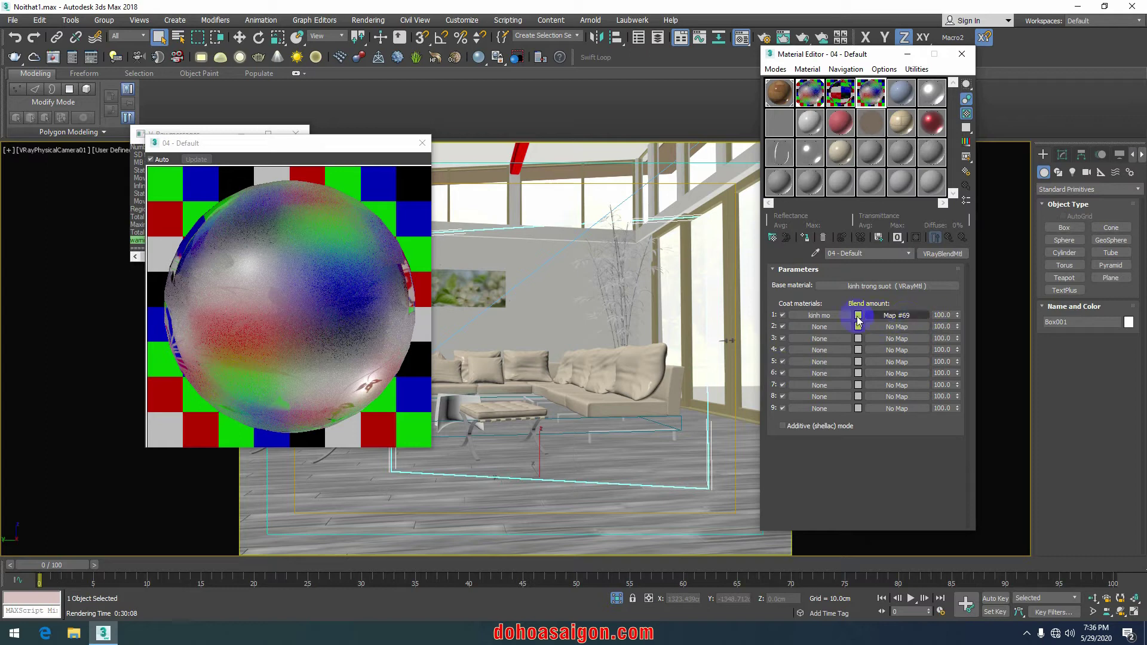
left_click(902, 315)
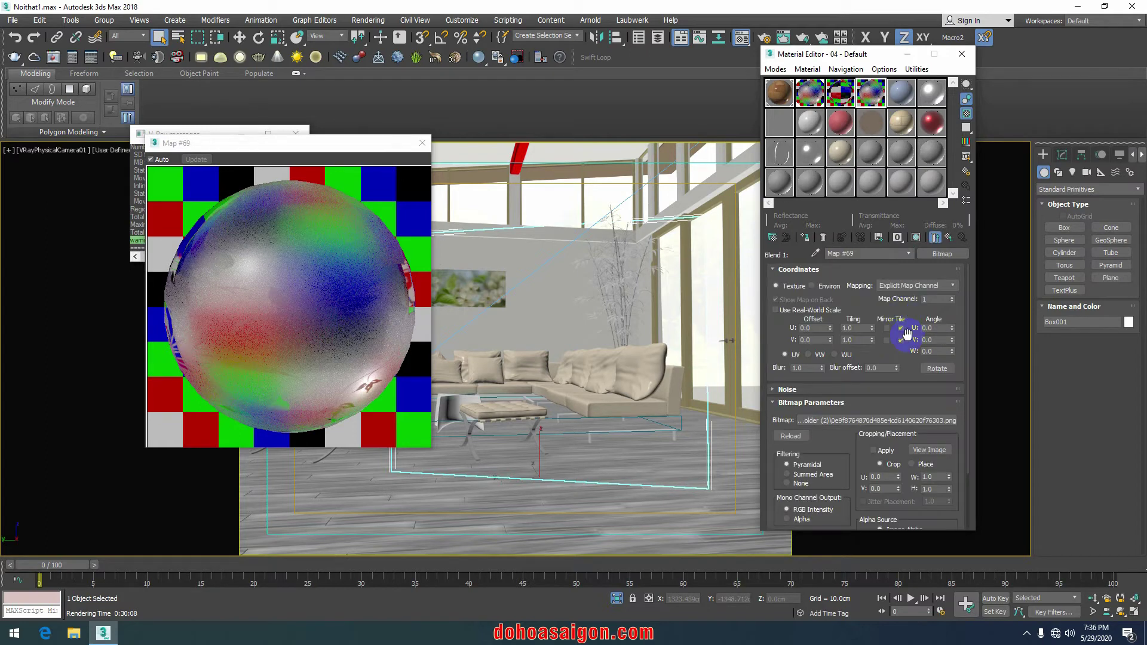
left_click(930, 450)
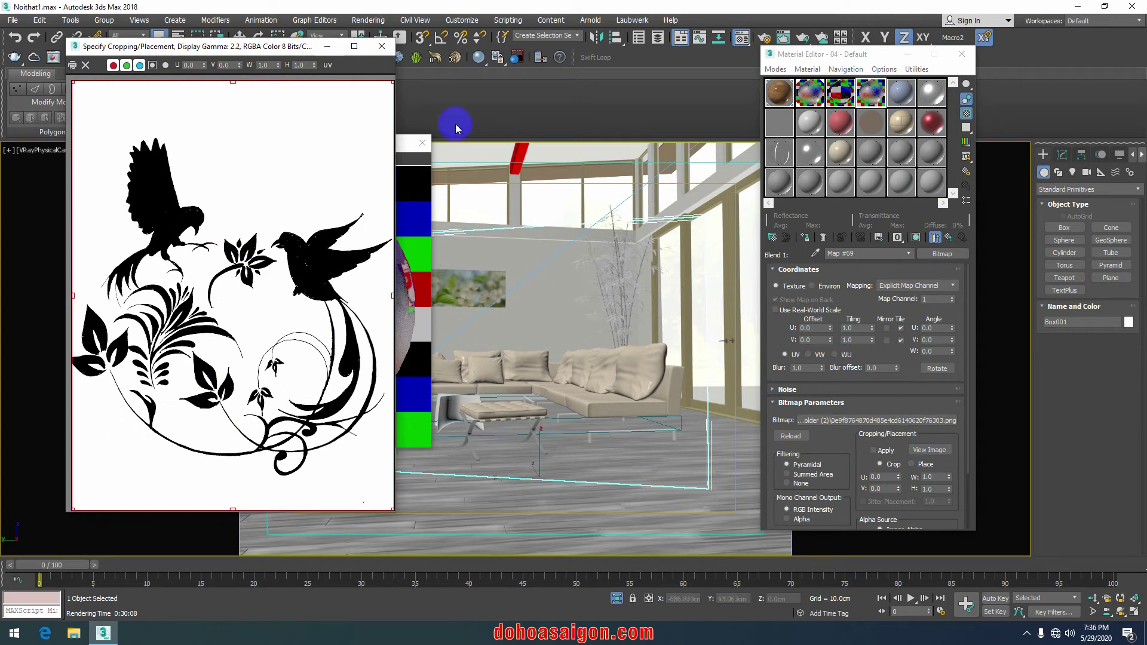
left_click(382, 46)
left_click(947, 237)
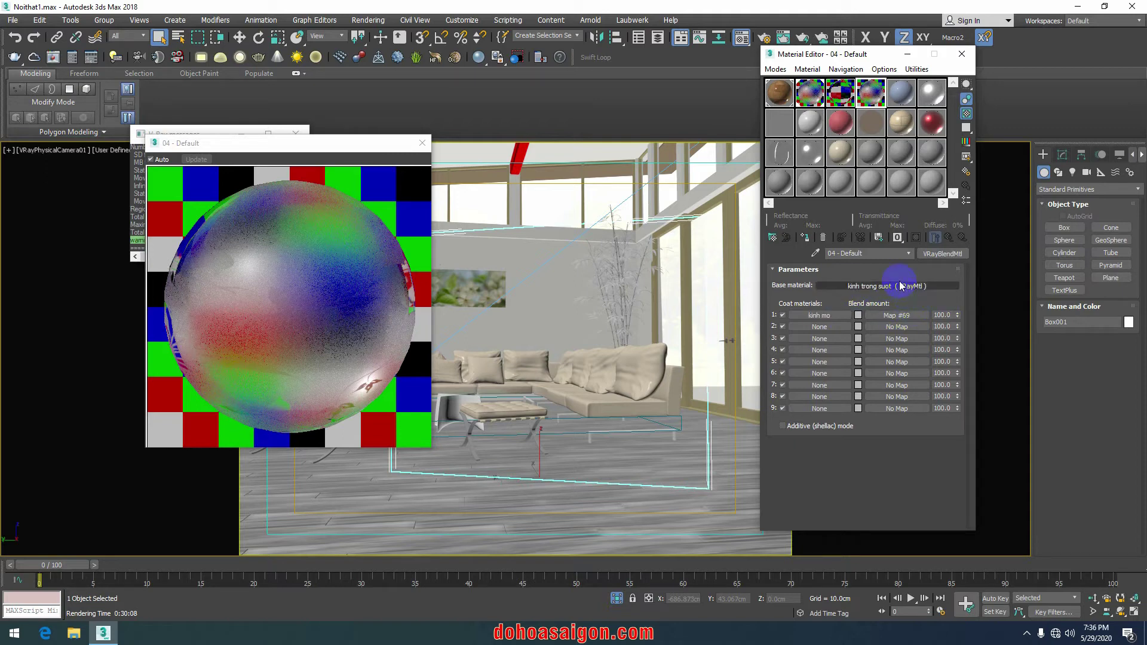
left_click(905, 316)
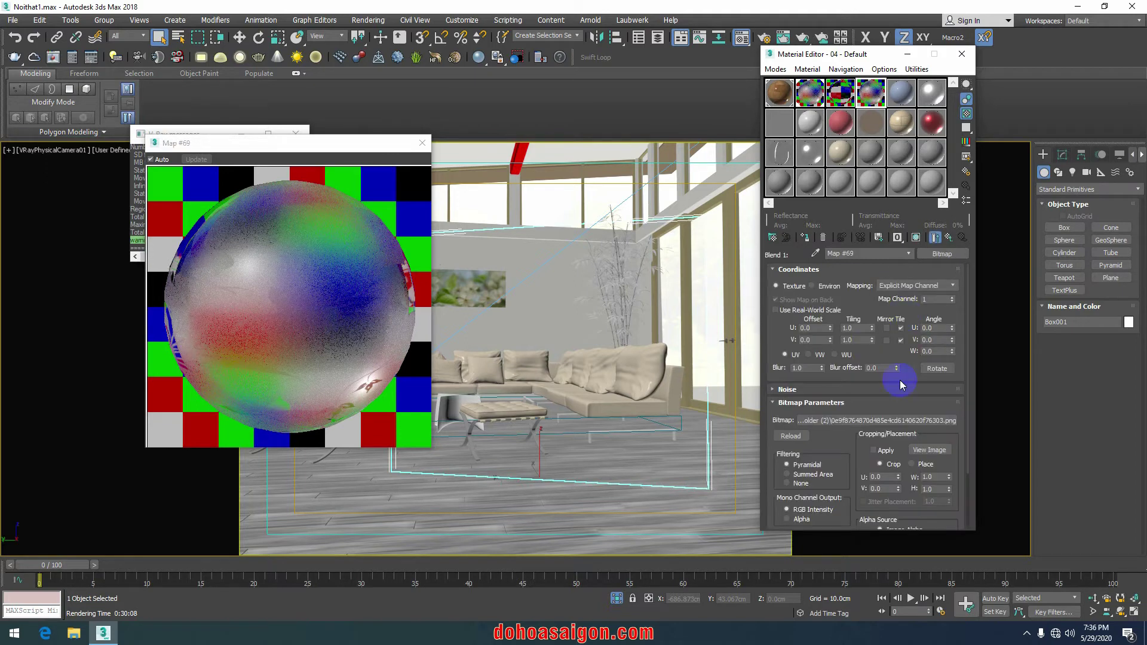
left_click(926, 450)
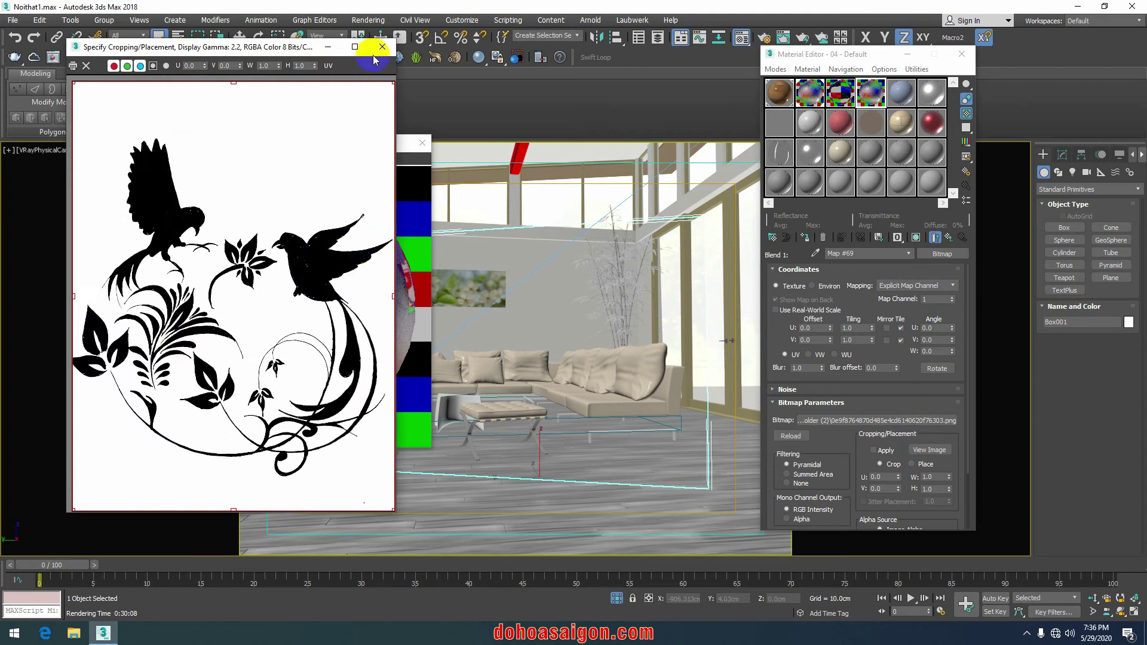
left_click(383, 47)
Step: Return to the 04 - Default blend material's top-level parameters
left_click(947, 239)
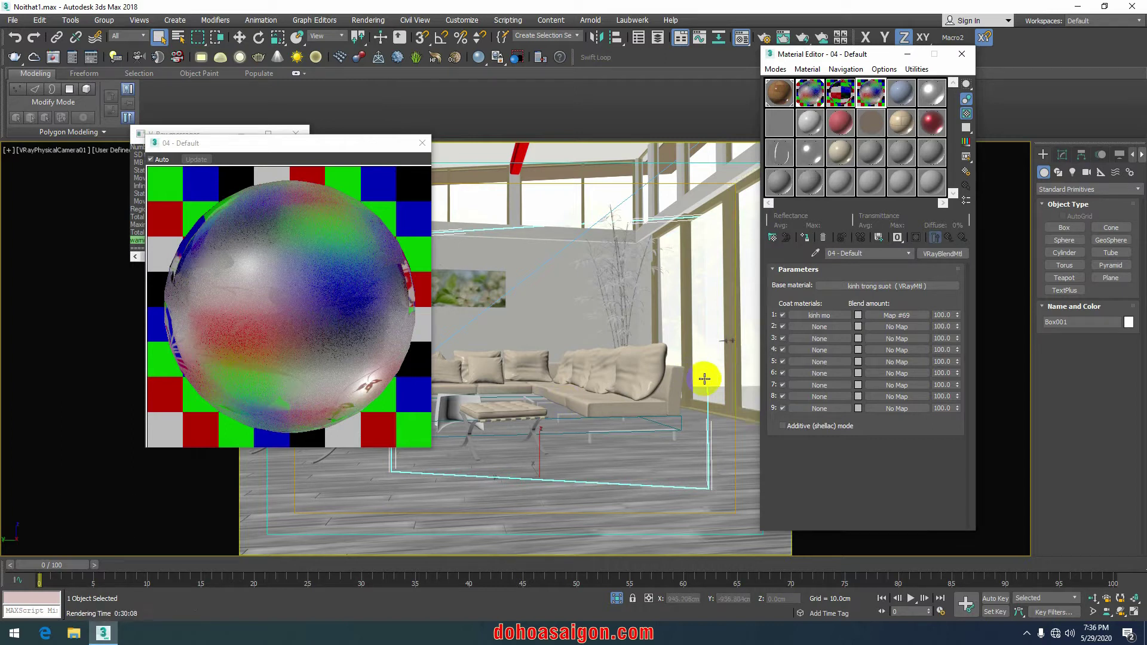
left_click(660, 238)
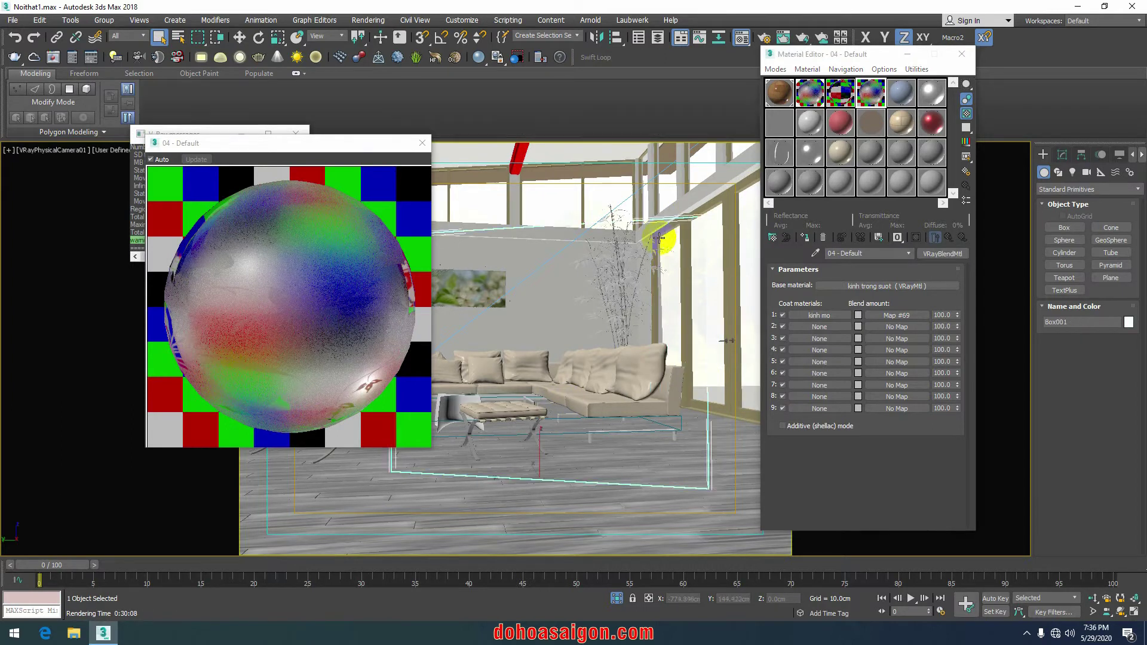
left_click(816, 270)
left_click(807, 239)
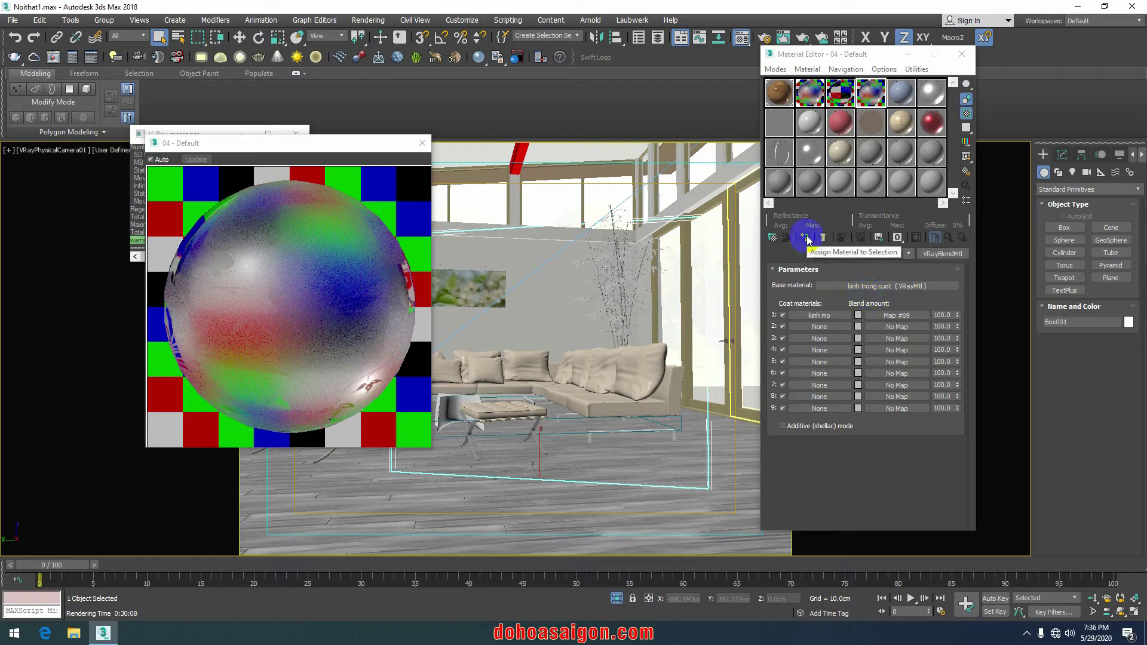
Step: Close the enlarged preview and orbit the glass panel in perspective view
left_click(422, 143)
key("p")
scroll(562, 314, "down", 3)
mouse_move(565, 313)
middle_mouse_down("alt")
mouse_move(551, 349)
mouse_move(674, 289)
mouse_move(592, 384)
mouse_move(550, 386)
middle_mouse_up("alt")
scroll(676, 285, "up", 5)
scroll(676, 285, "down", 5)
scroll(526, 402, "up", 3)
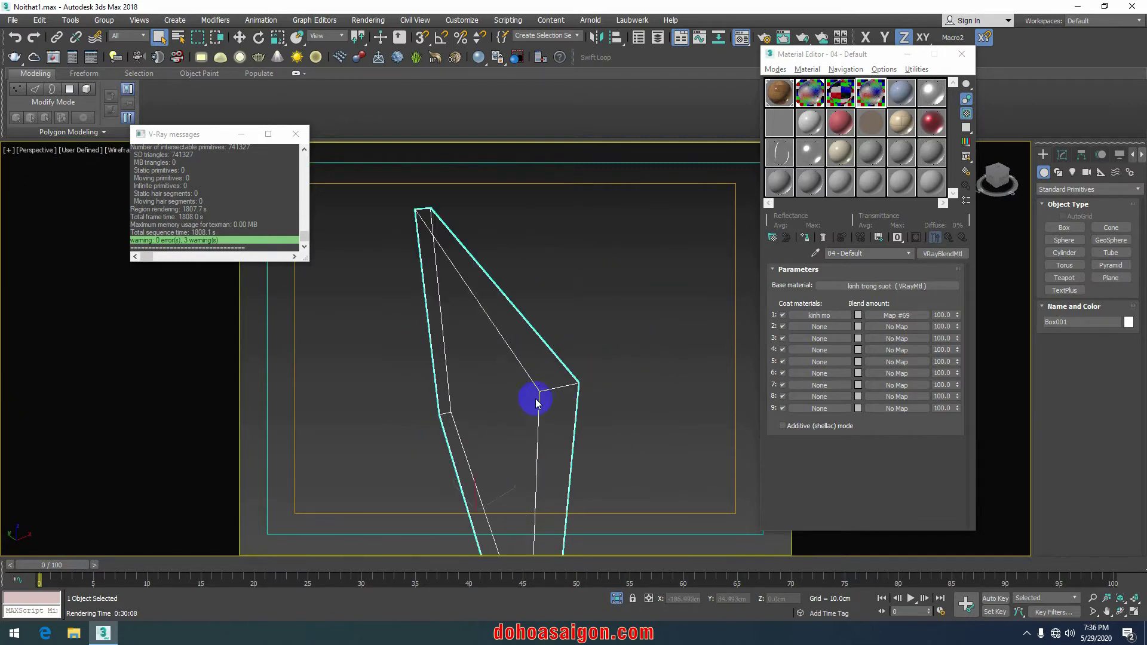
Step: Make the glass panel box much thinner and reposition the view
left_click(1063, 157)
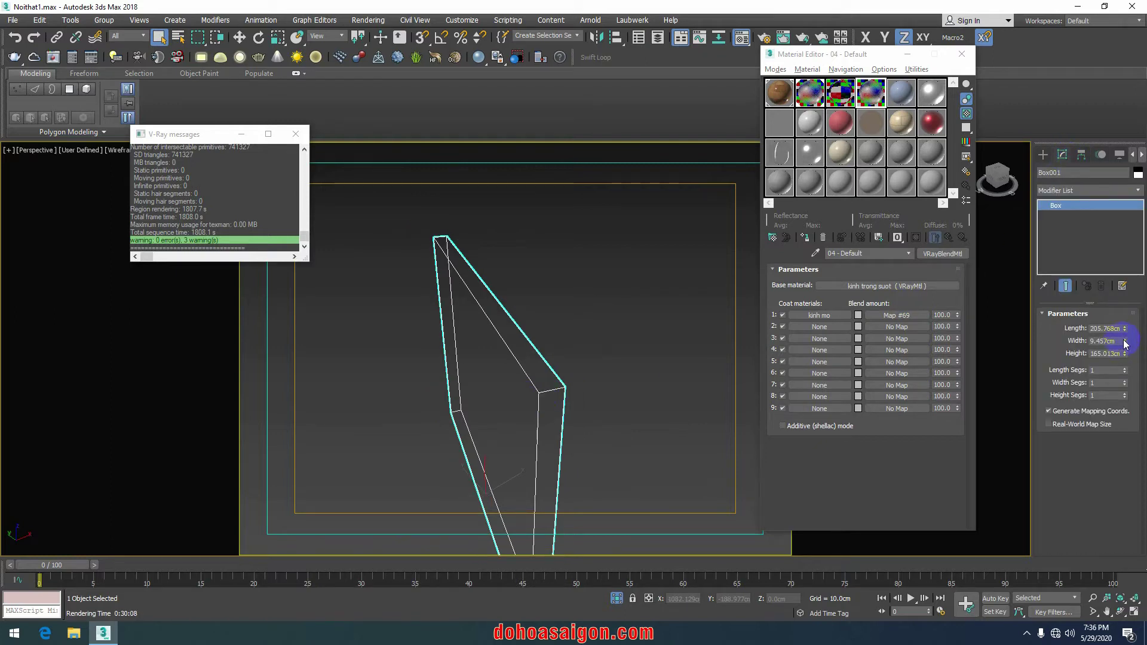
left_click_drag(1124, 340, 1116, 391)
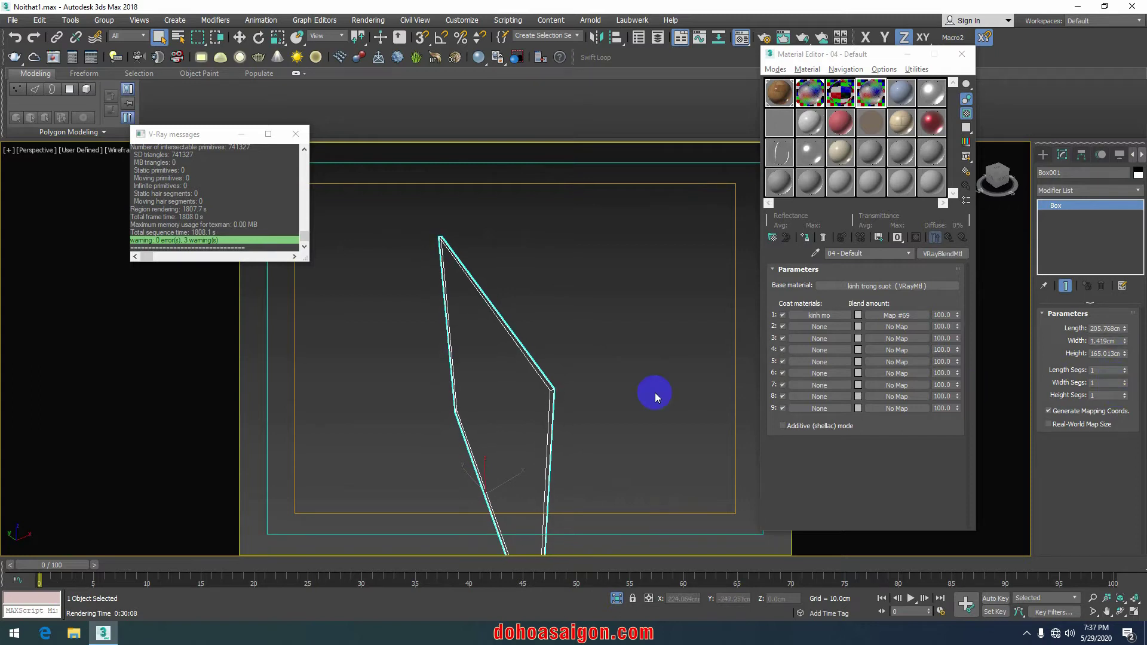
mouse_move(655, 392)
middle_mouse_down("alt")
mouse_move(632, 388)
mouse_move(651, 384)
middle_mouse_up("alt")
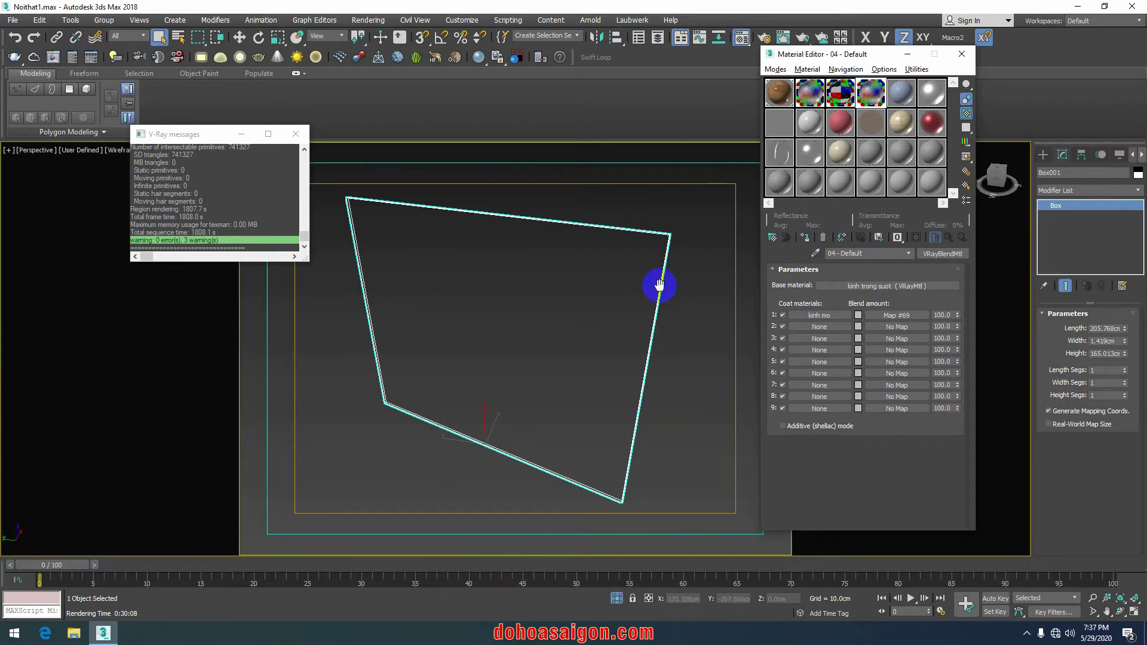
middle_click_drag(662, 287, 591, 353)
scroll(583, 305, "down", 3)
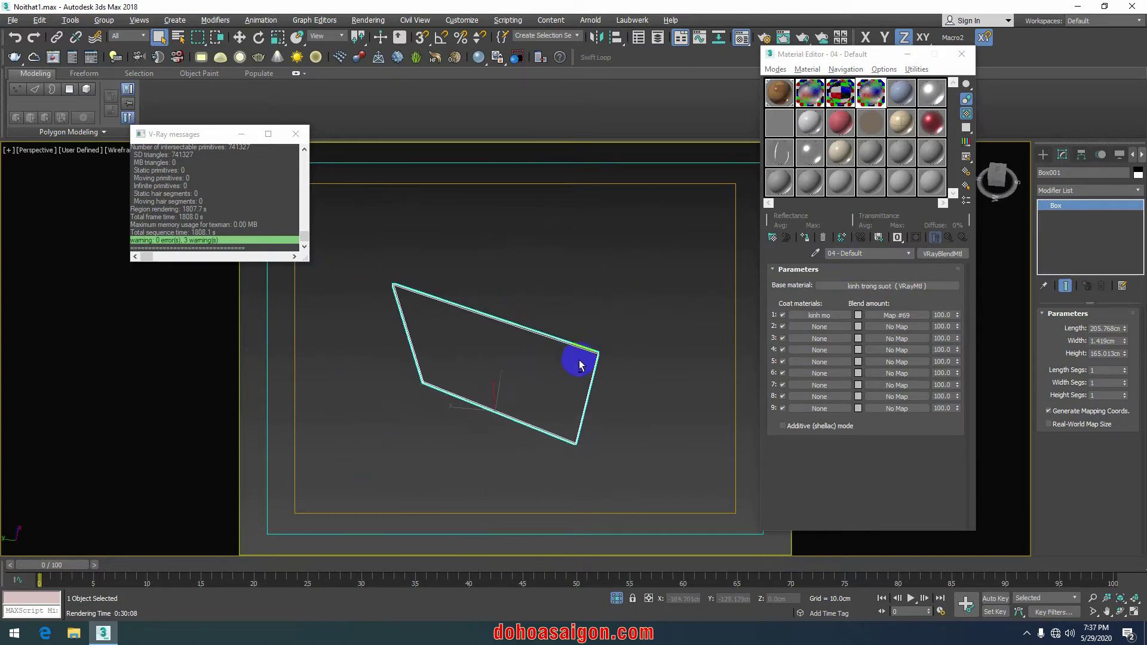
Step: Look through the interior camera, unhide all objects, and open coat 1's Map #69 bitmap
key("c")
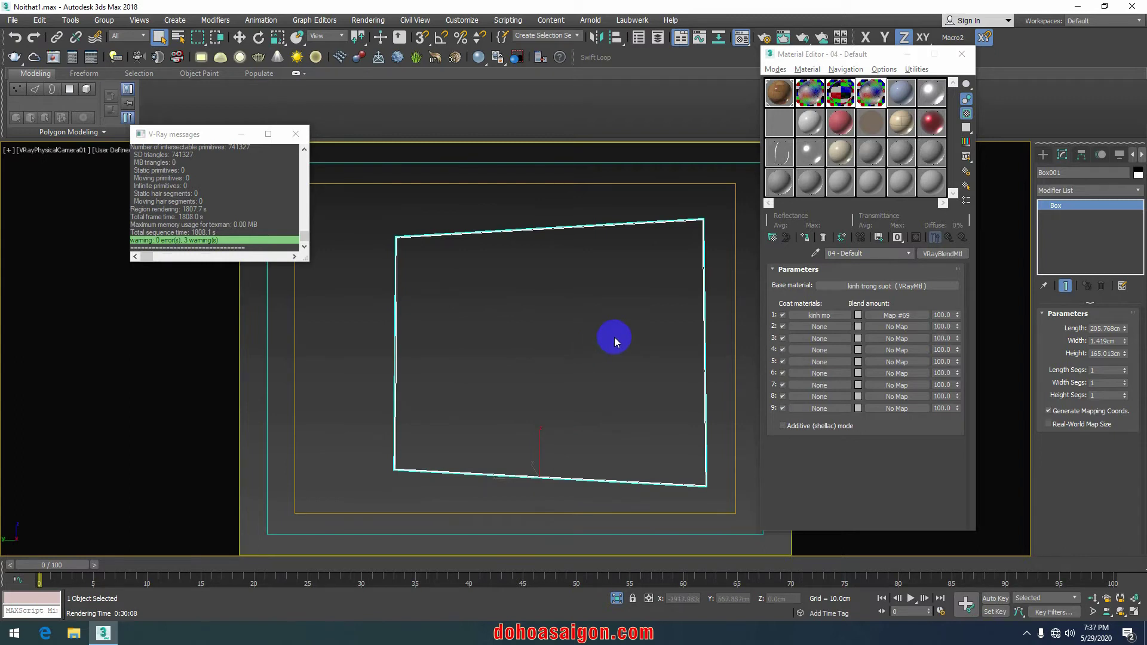
right_click(611, 336)
left_click(644, 266)
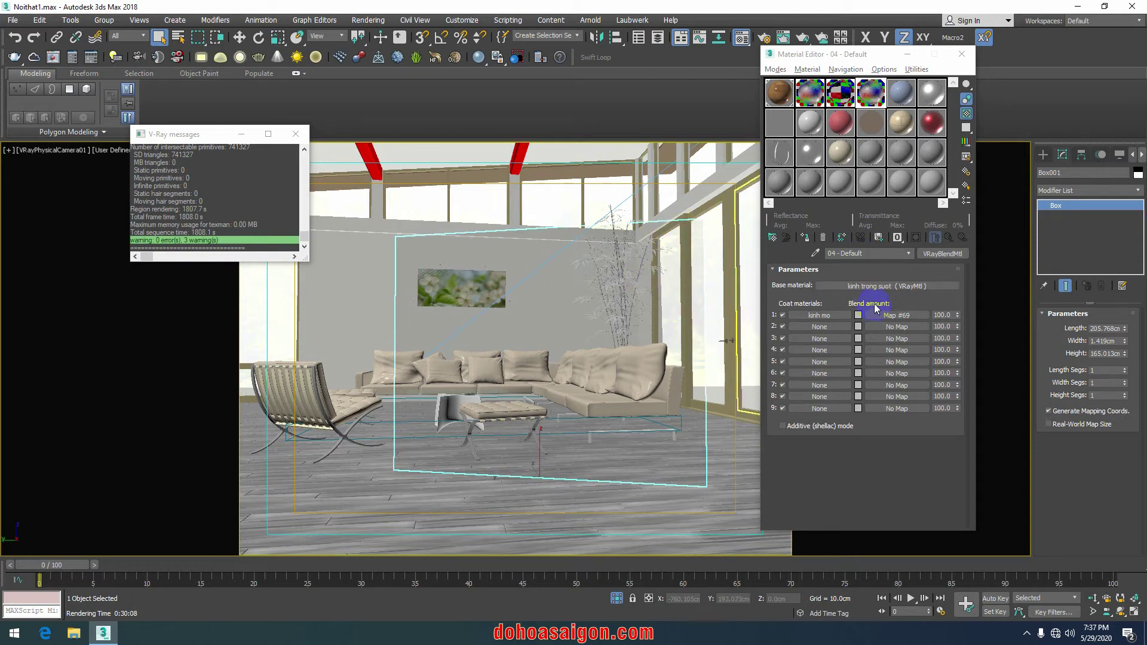
left_click_drag(845, 286, 741, 289)
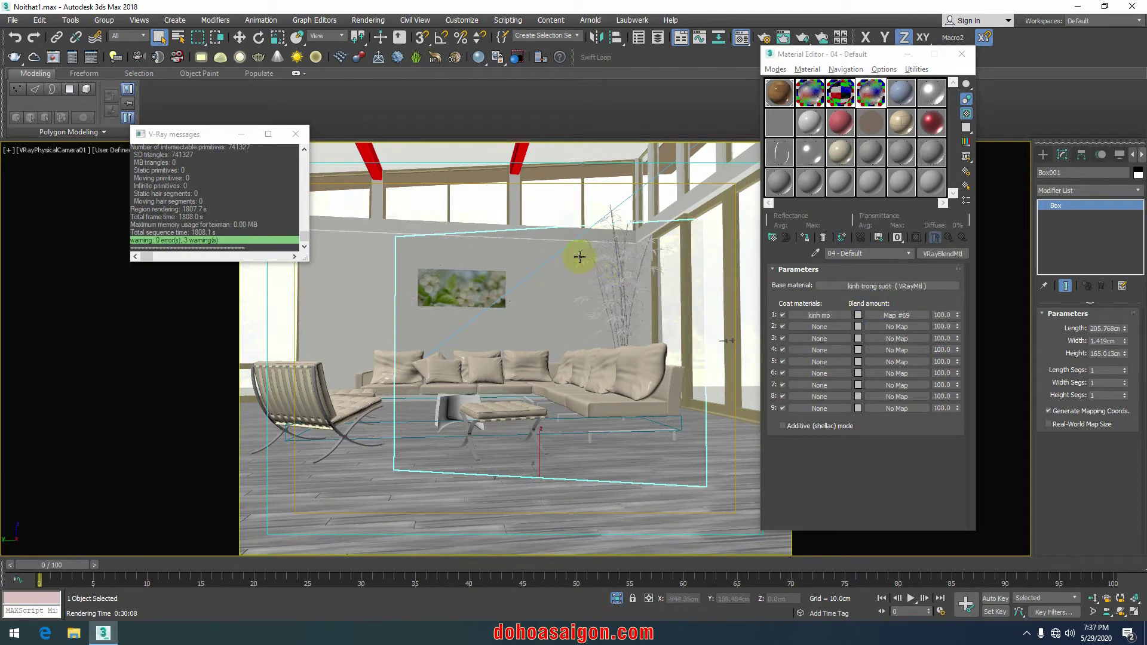
left_click(884, 286)
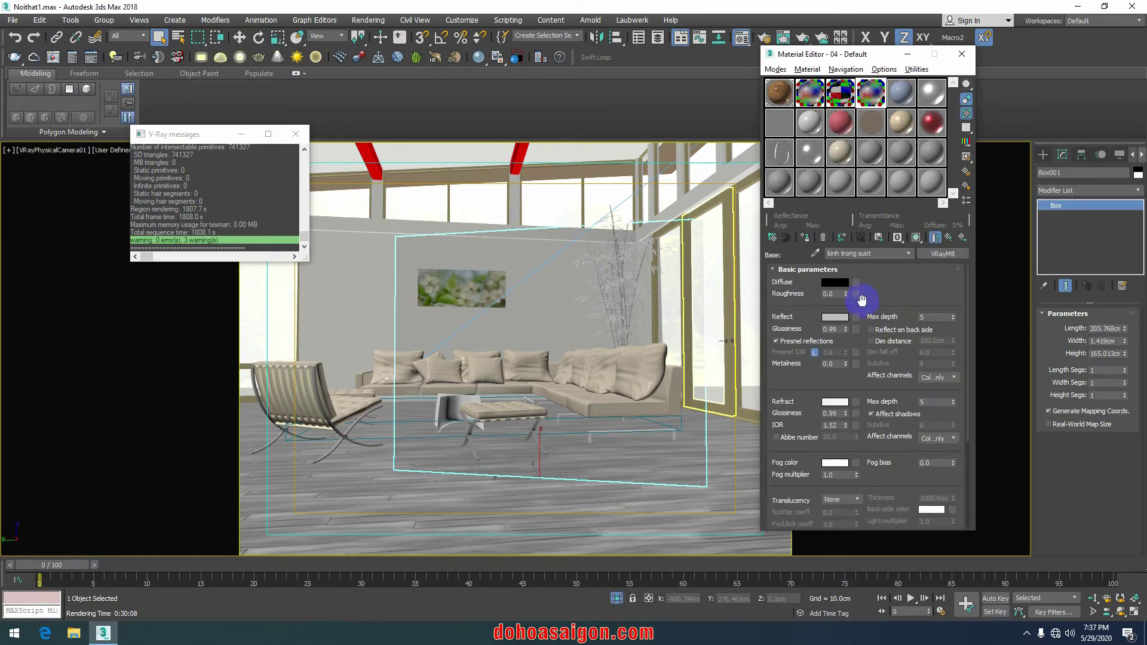
left_click(949, 237)
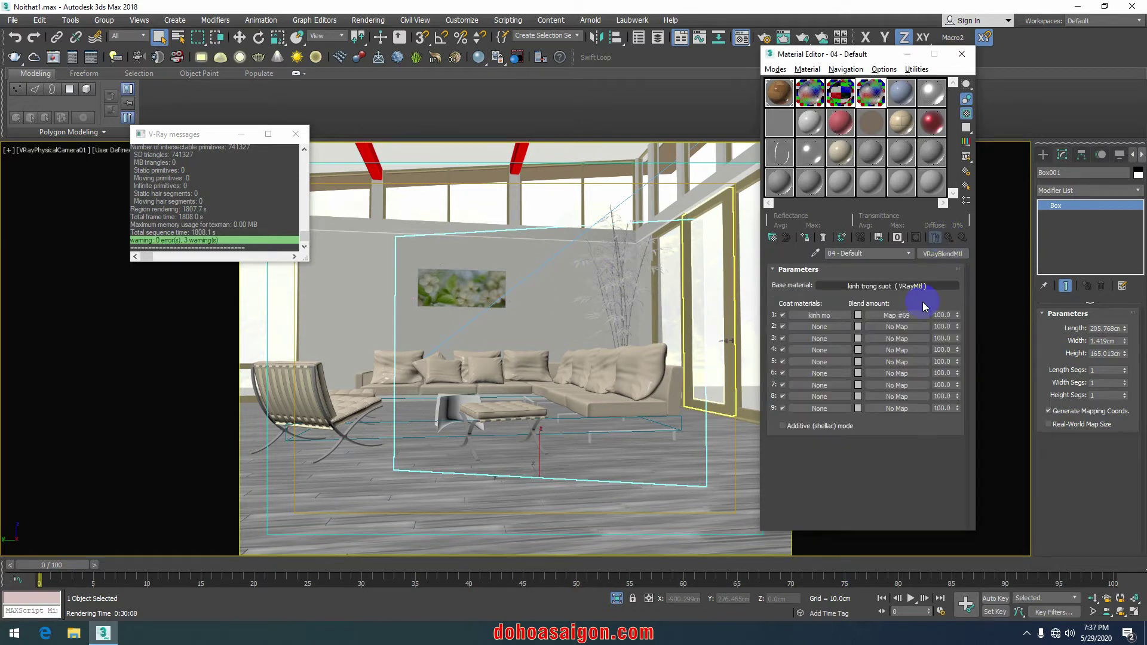
left_click(902, 303)
Step: Set the base VRayMtl's Refract colour to black (Value 0), then view the panel in Perspective
left_click(918, 238)
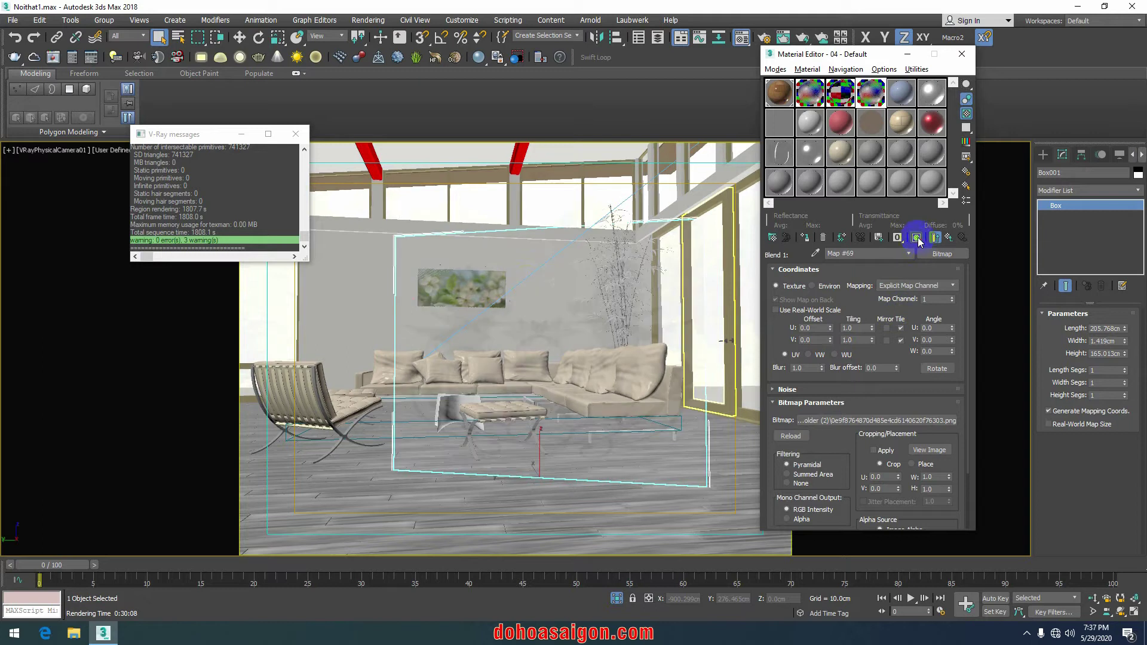
left_click(949, 238)
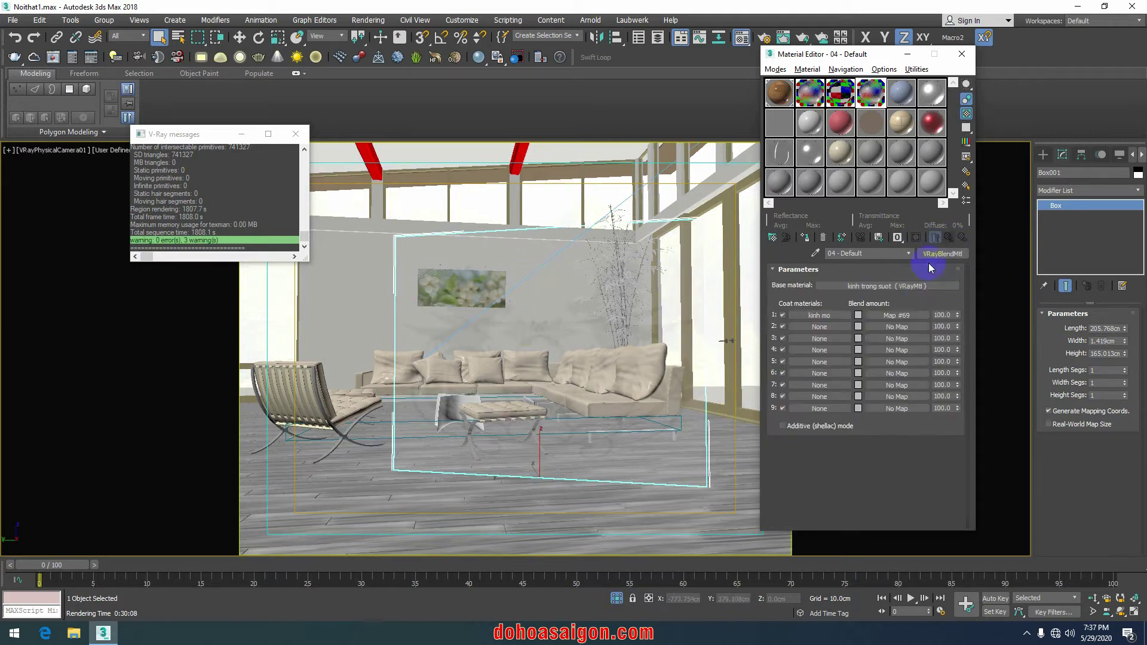
left_click(871, 286)
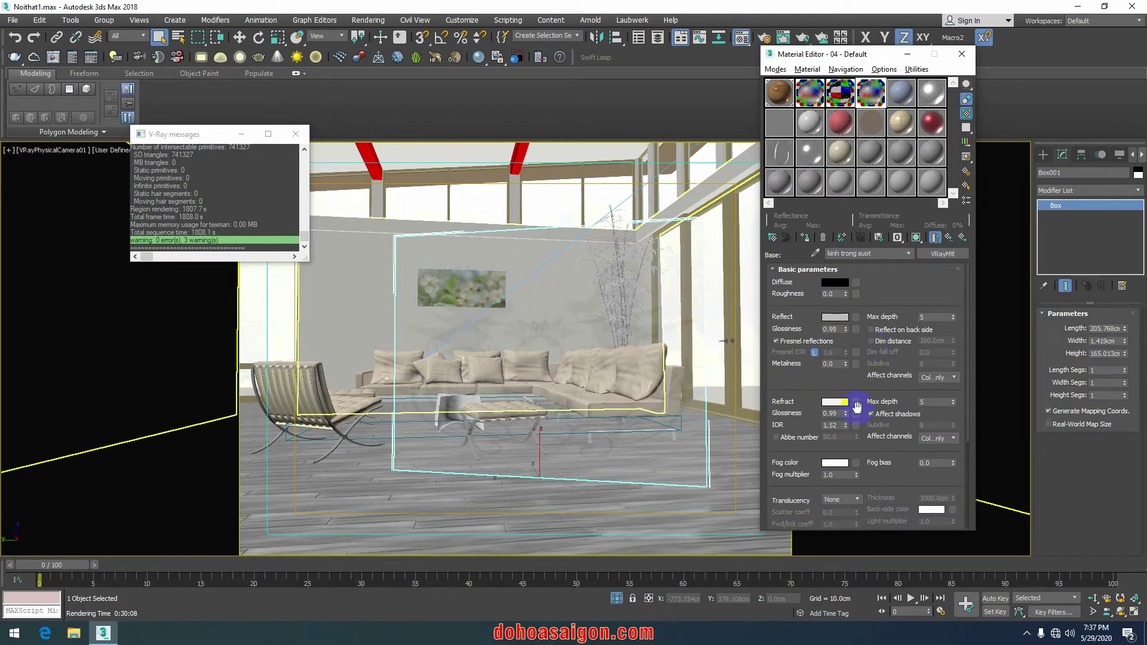
left_click(844, 404)
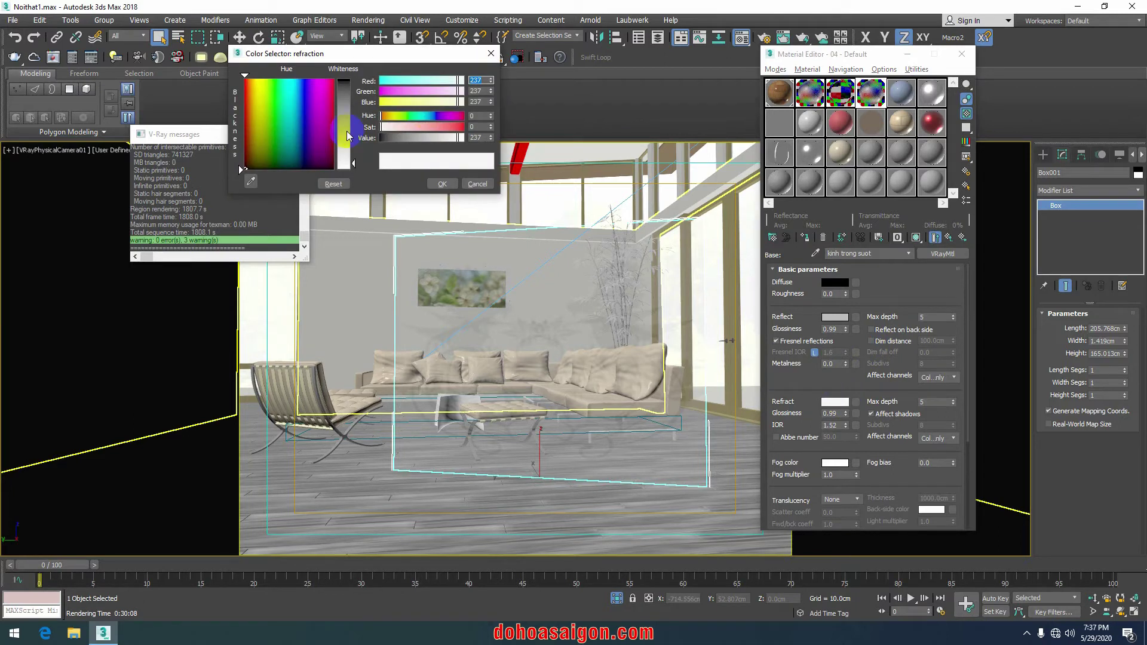
left_click_drag(355, 166, 354, 80)
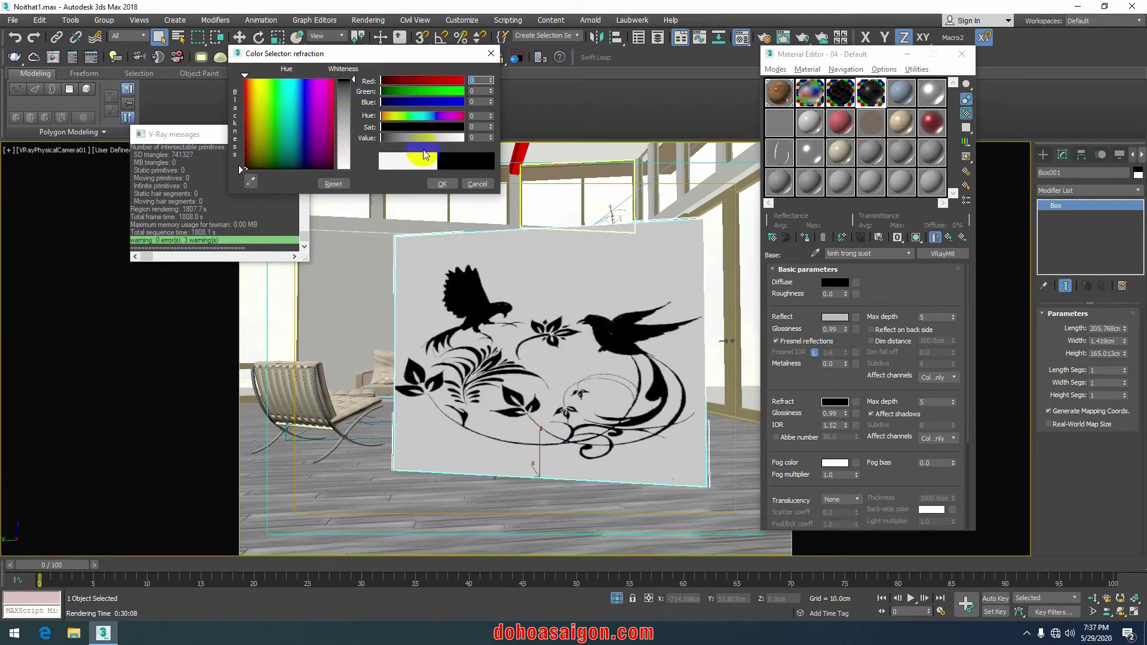
left_click(439, 183)
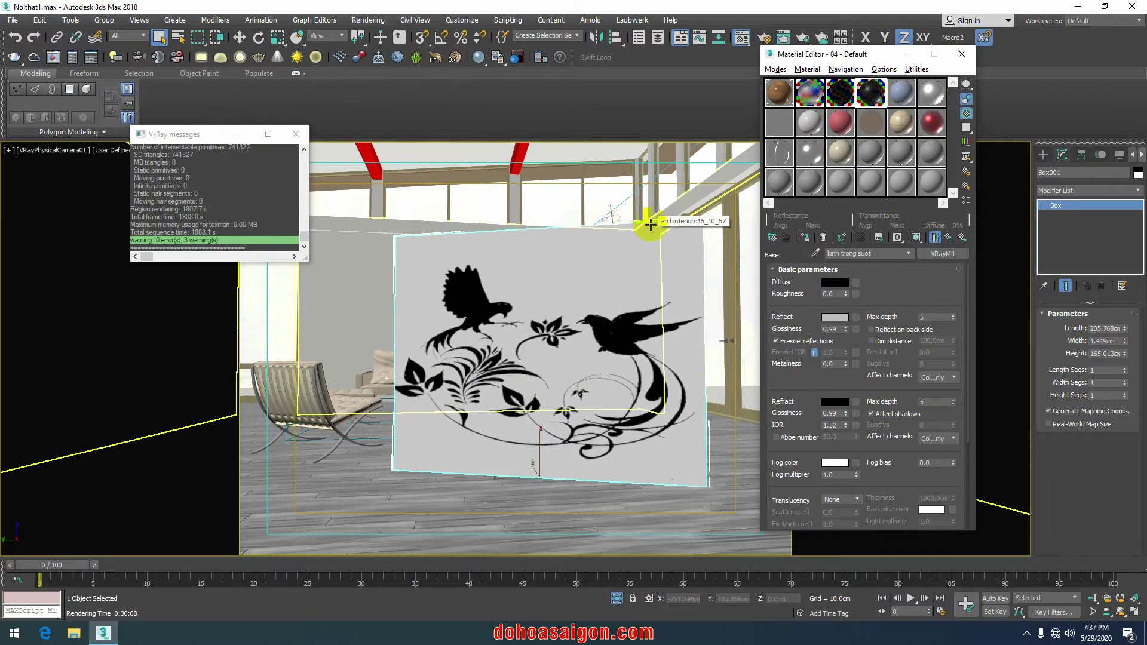
key("p")
scroll(650, 230, "down", 3)
mouse_move(640, 246)
middle_mouse_down("alt")
mouse_move(588, 266)
mouse_move(608, 272)
middle_mouse_up("alt")
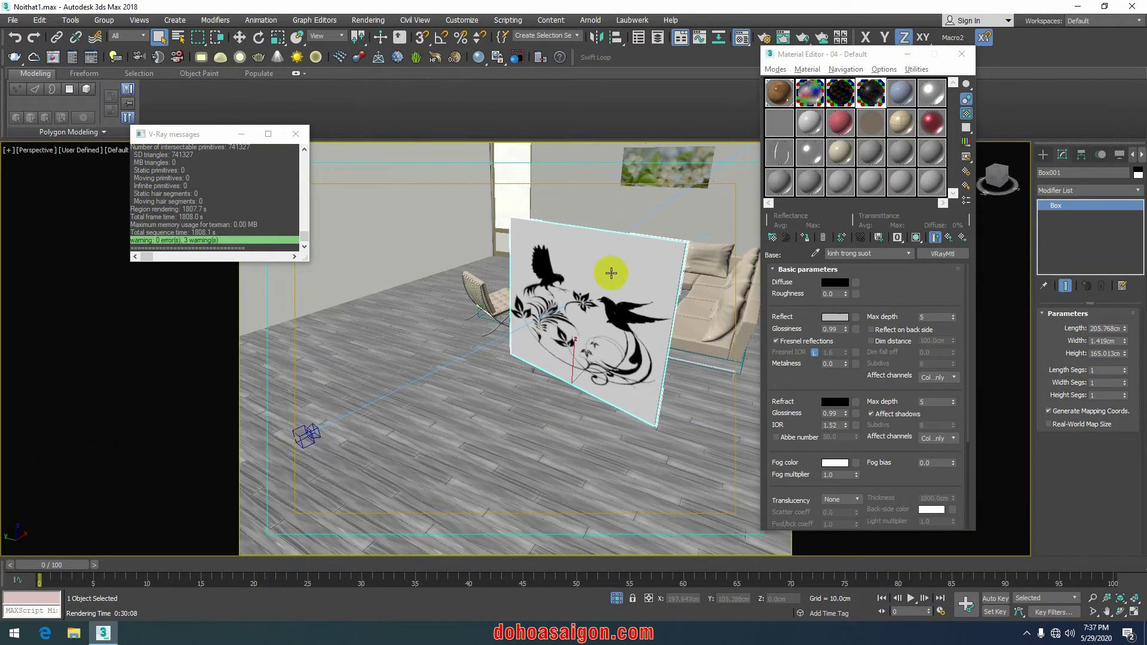
Step: Isolate the panel with Alt+Q and orbit to inspect its bird pattern from several angles
key("alt+q")
mouse_move(542, 261)
middle_mouse_down("alt")
mouse_move(640, 267)
mouse_move(492, 322)
mouse_move(636, 325)
middle_mouse_up("alt")
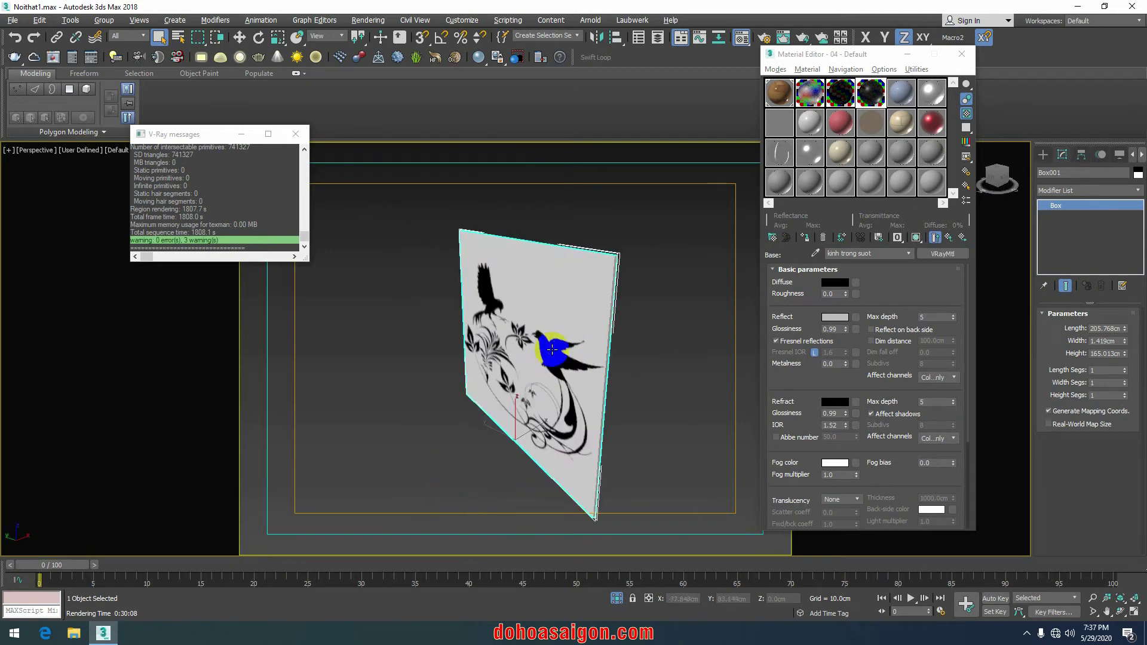
mouse_move(553, 349)
middle_mouse_down("alt")
mouse_move(550, 269)
mouse_move(528, 263)
middle_mouse_up("alt")
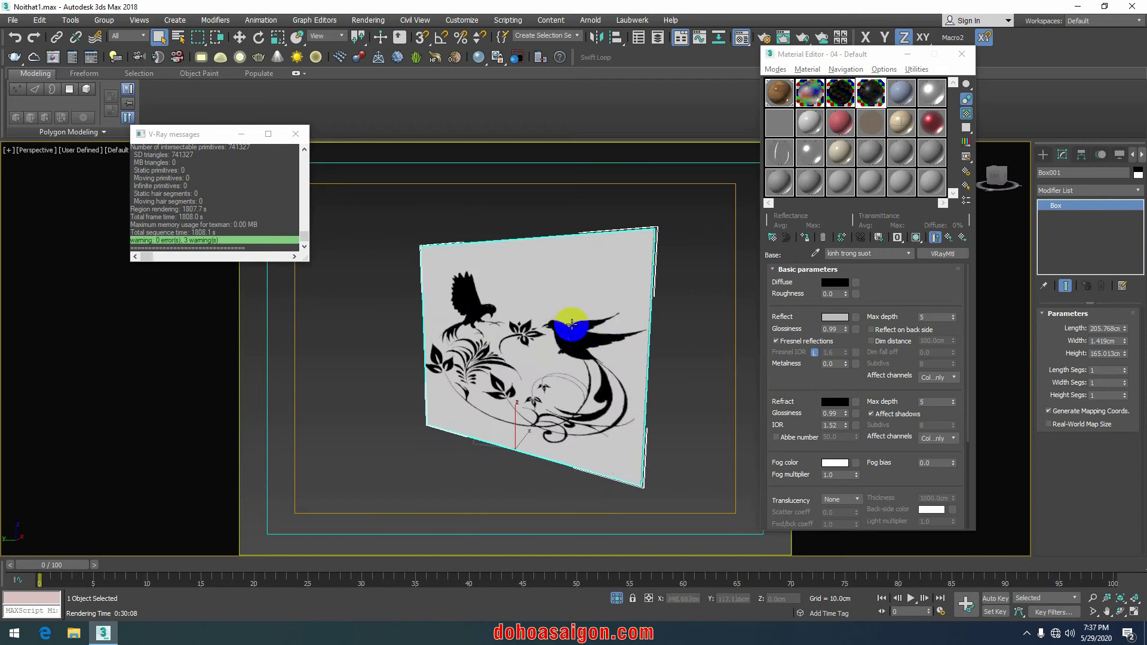
mouse_move(572, 323)
middle_mouse_down("alt")
mouse_move(542, 293)
mouse_move(482, 320)
mouse_move(534, 337)
mouse_move(525, 325)
mouse_move(474, 321)
mouse_move(471, 332)
mouse_move(524, 338)
mouse_move(474, 333)
middle_mouse_up("alt")
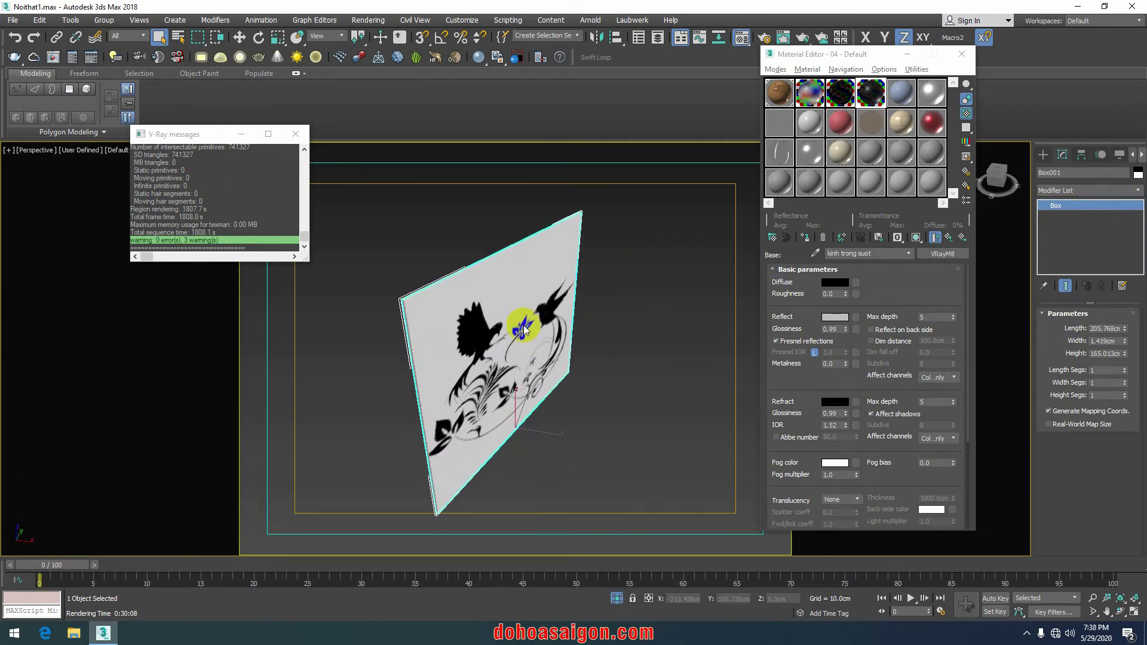
Step: Convert the panel box to Editable Poly and select its front face, Polygon 4
right_click(524, 329)
mouse_move(583, 446)
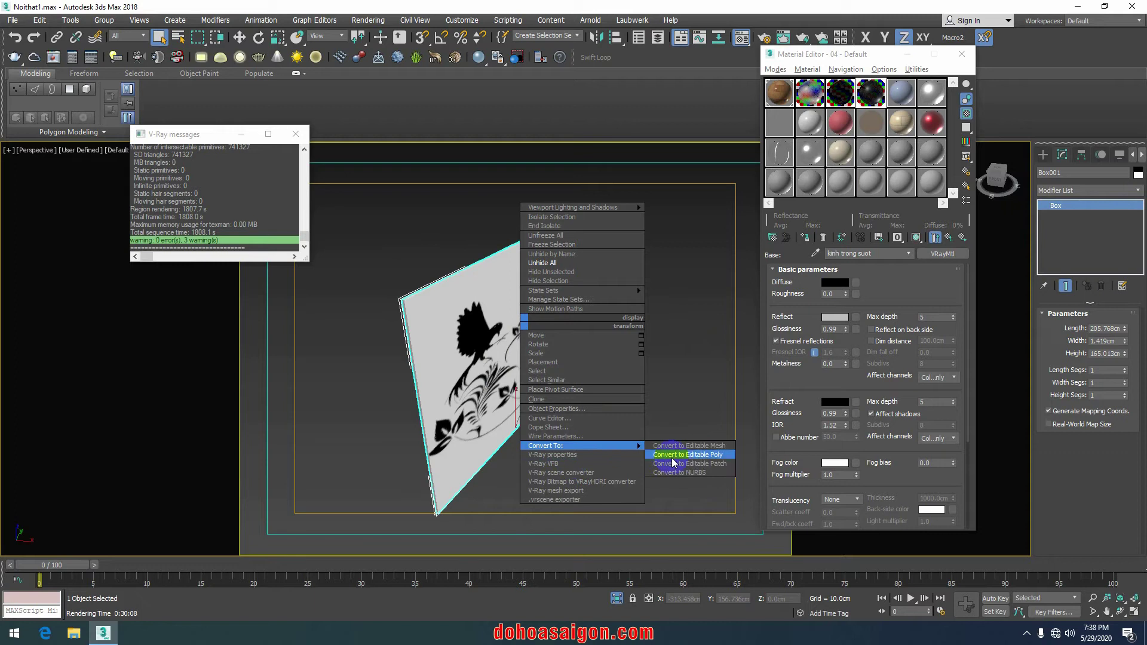
left_click(672, 457)
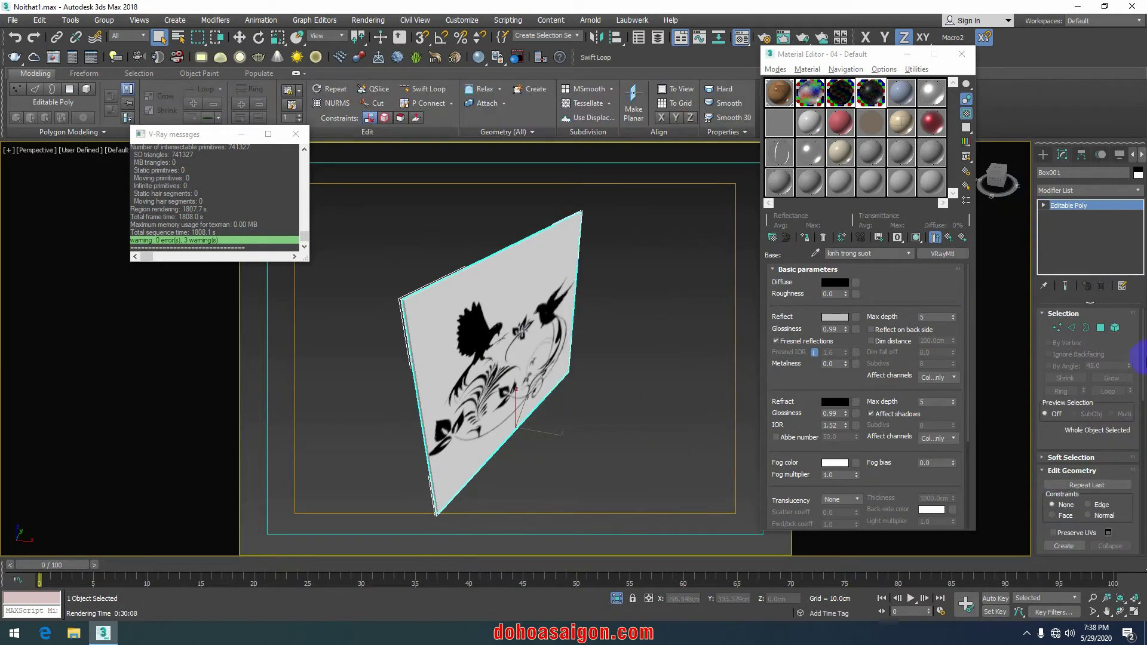
left_click(1106, 333)
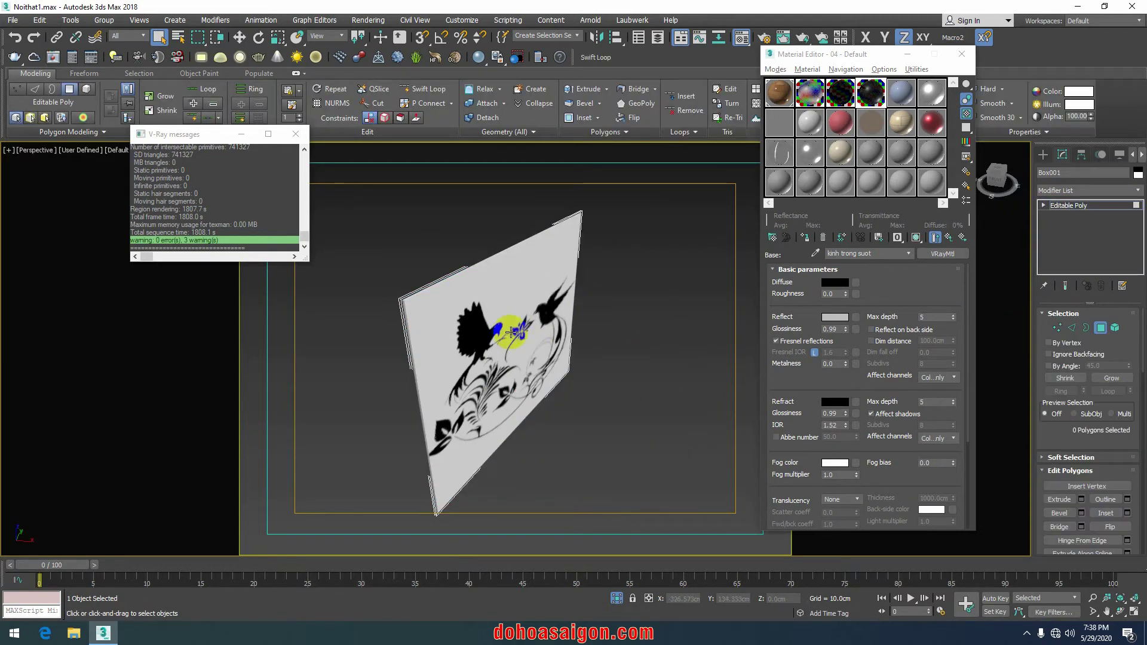
mouse_move(589, 320)
middle_mouse_down("alt")
mouse_move(508, 311)
mouse_move(487, 344)
middle_mouse_up("alt")
left_click(491, 346)
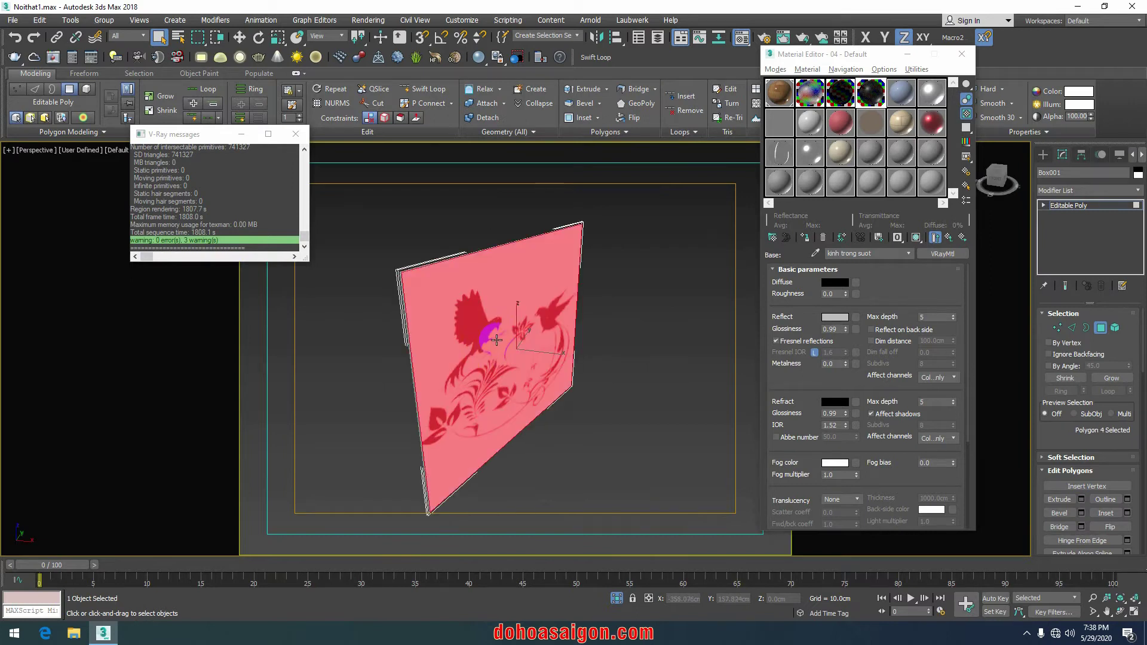
mouse_move(585, 332)
middle_mouse_down("alt")
mouse_move(495, 333)
mouse_move(589, 345)
middle_mouse_up("alt")
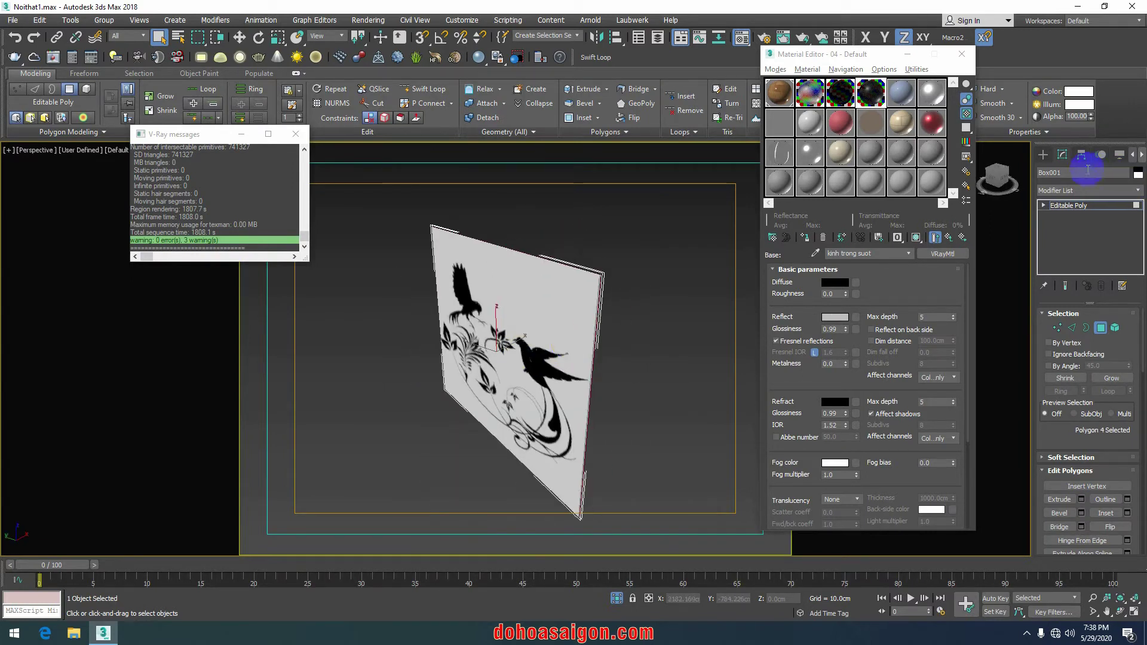
Step: Add a UVW Map modifier to the panel with Face mapping
left_click(1068, 190)
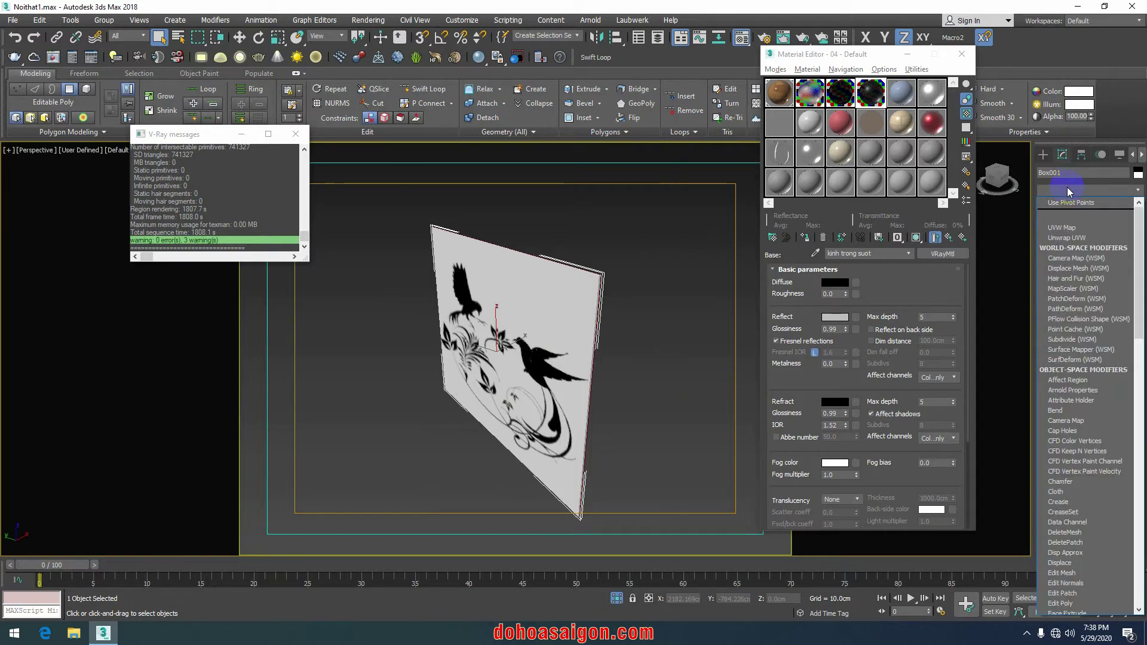
type("uvw")
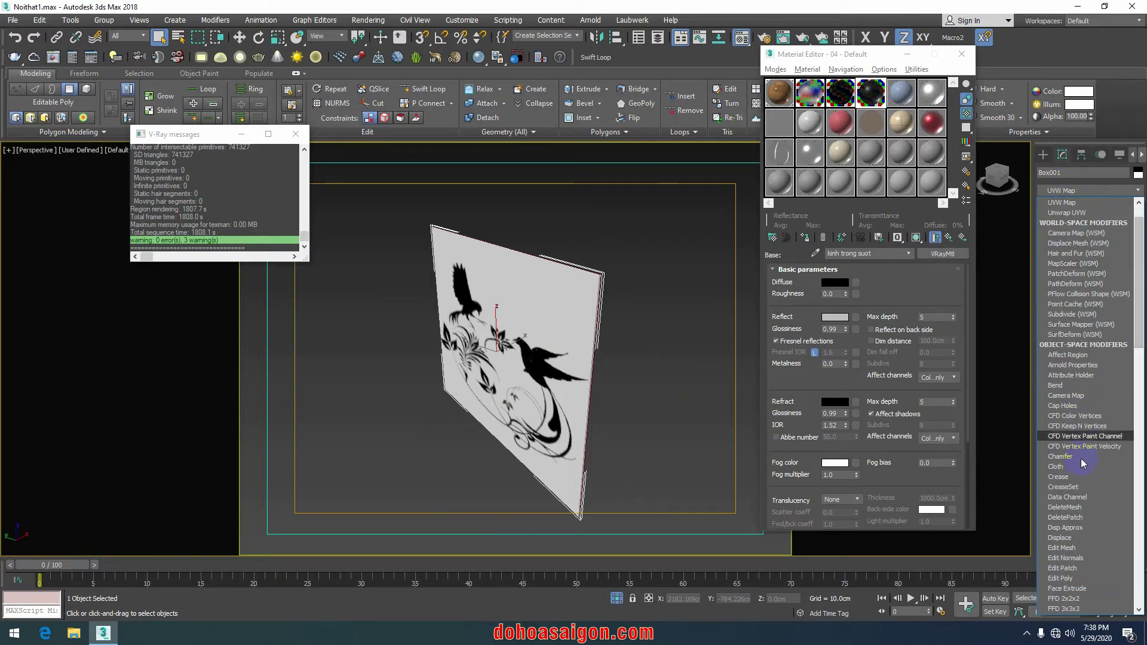
left_click(1068, 204)
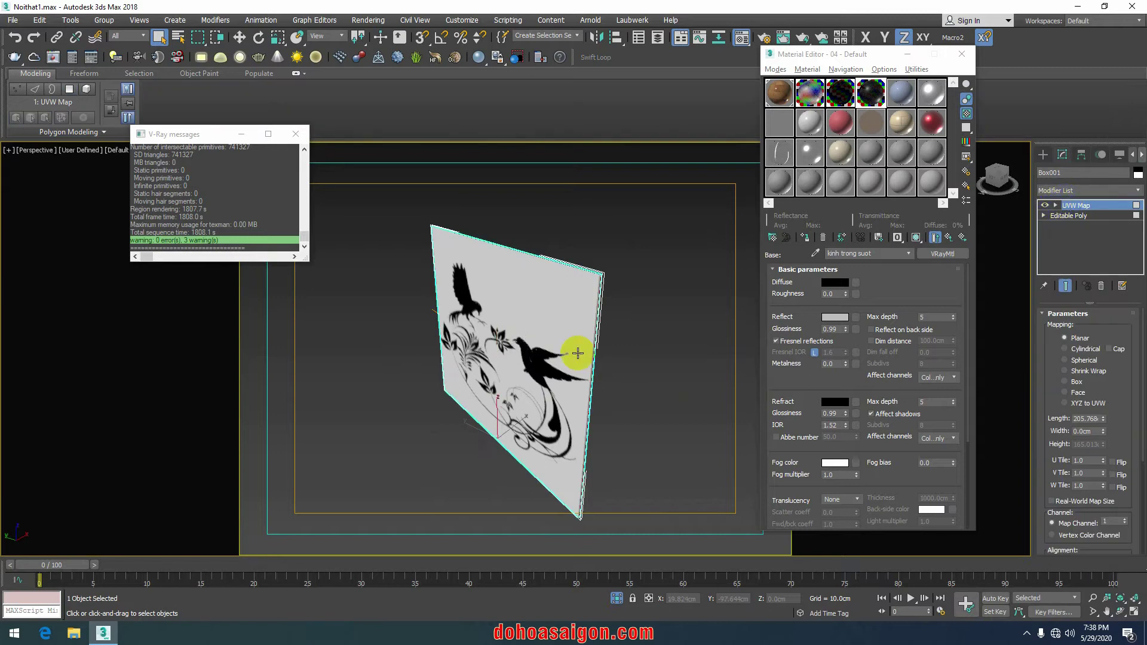
middle_click_drag(584, 349, 484, 340, "alt")
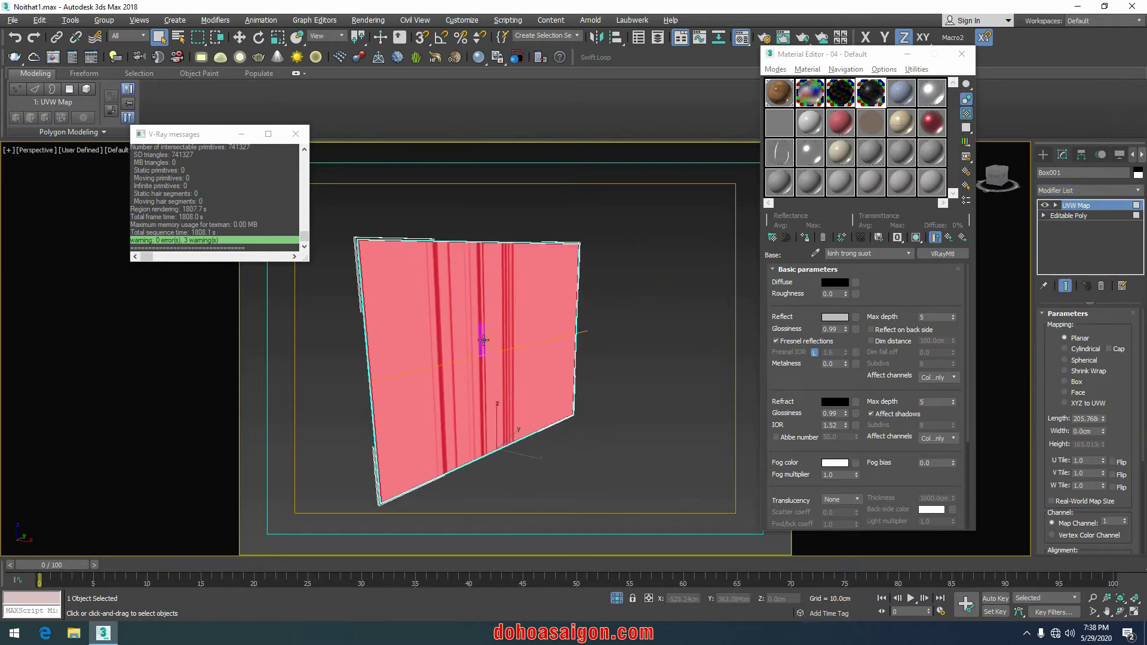
left_click(1068, 392)
mouse_move(621, 376)
middle_mouse_down("alt")
mouse_move(524, 383)
mouse_move(486, 353)
mouse_move(564, 346)
mouse_move(527, 326)
middle_mouse_up("alt")
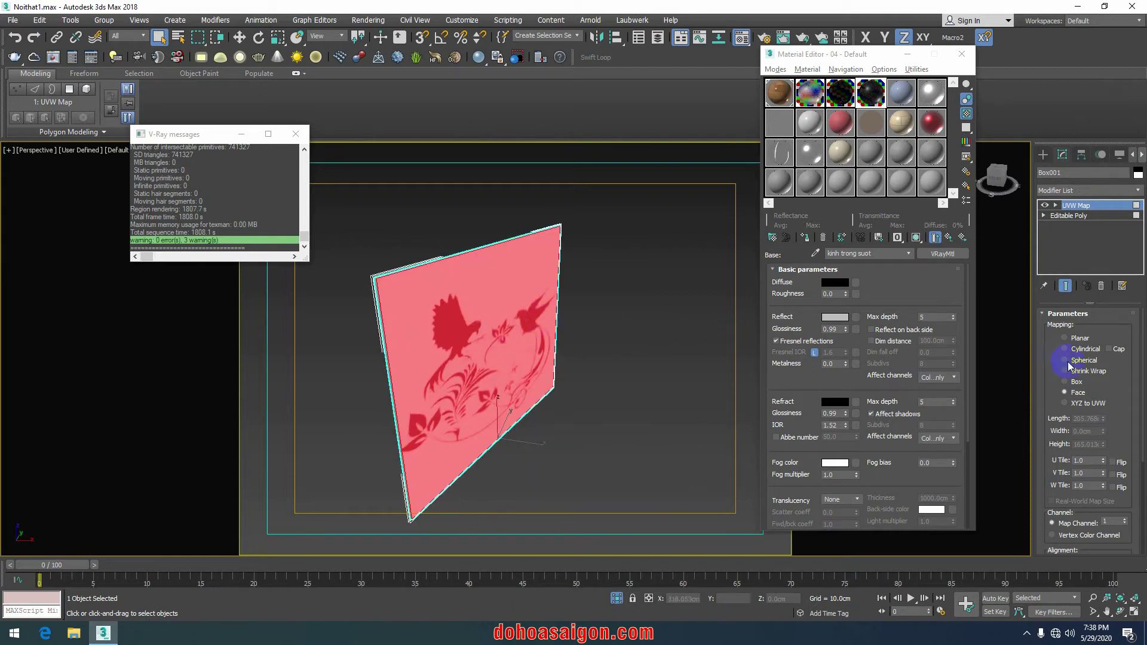
Step: Enable Flip on U Tile to mirror the bird pattern horizontally
middle_click_drag(448, 325, 525, 346, "alt")
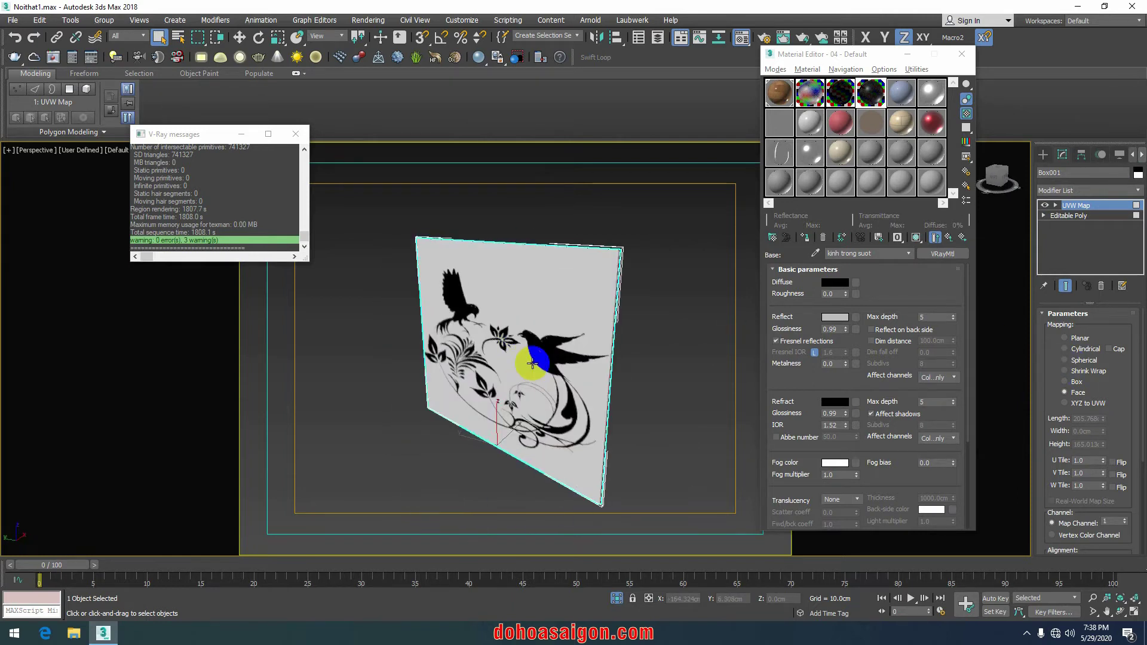
middle_click_drag(599, 336, 1143, 455, "alt")
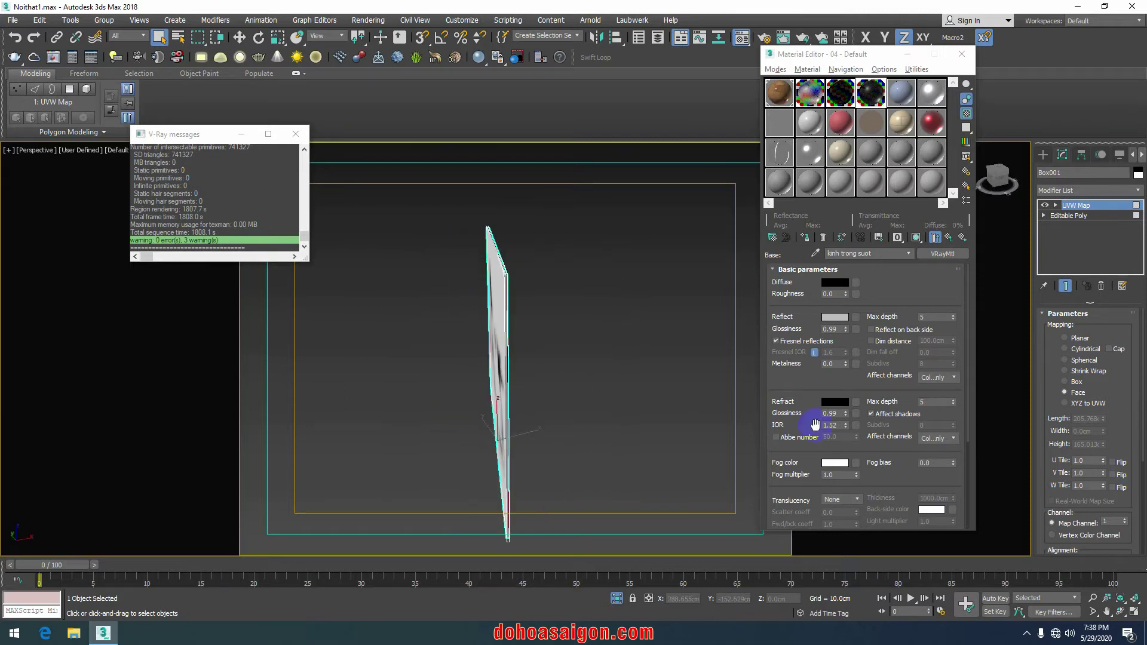
middle_click_drag(816, 425, 527, 387, "alt")
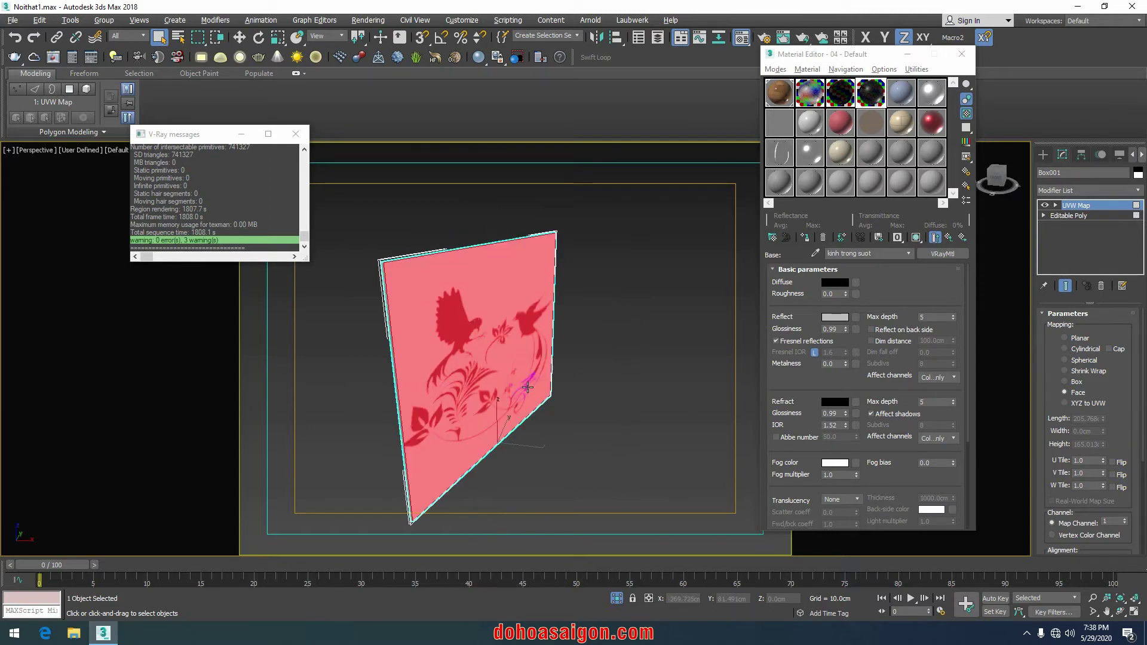
left_click(1112, 462)
mouse_move(546, 371)
middle_mouse_down("alt")
mouse_move(581, 376)
mouse_move(486, 373)
mouse_move(472, 358)
mouse_move(527, 309)
mouse_move(577, 328)
mouse_move(538, 358)
mouse_move(734, 354)
middle_mouse_up("alt")
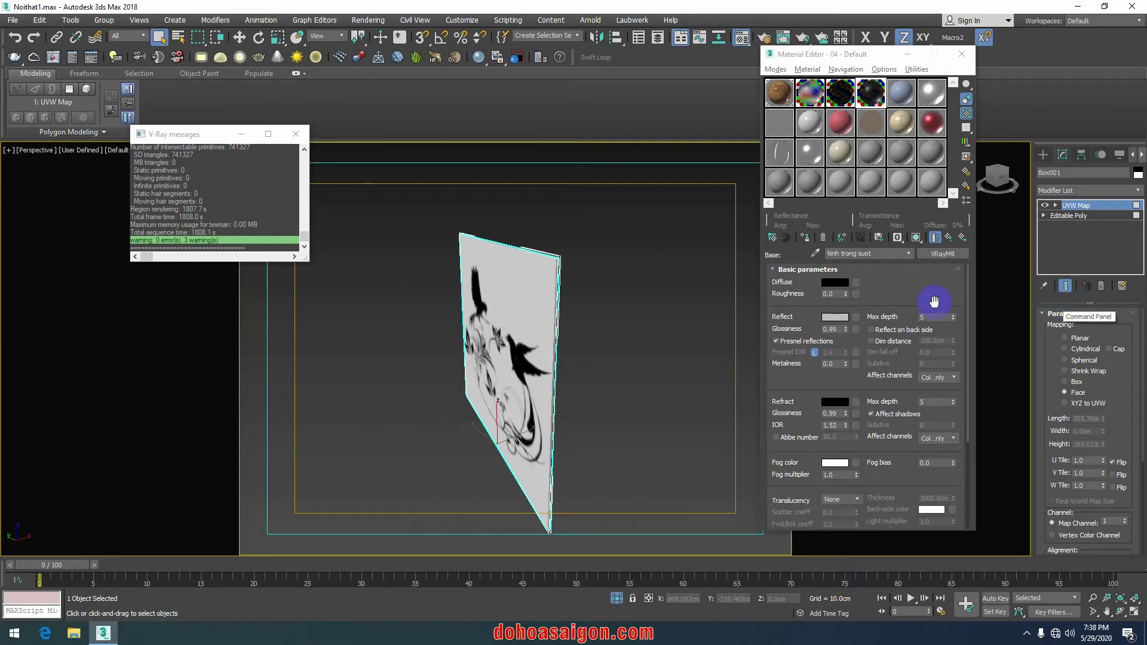
Step: Collapse the panel's UVW mapping into an Editable Poly
right_click(520, 326)
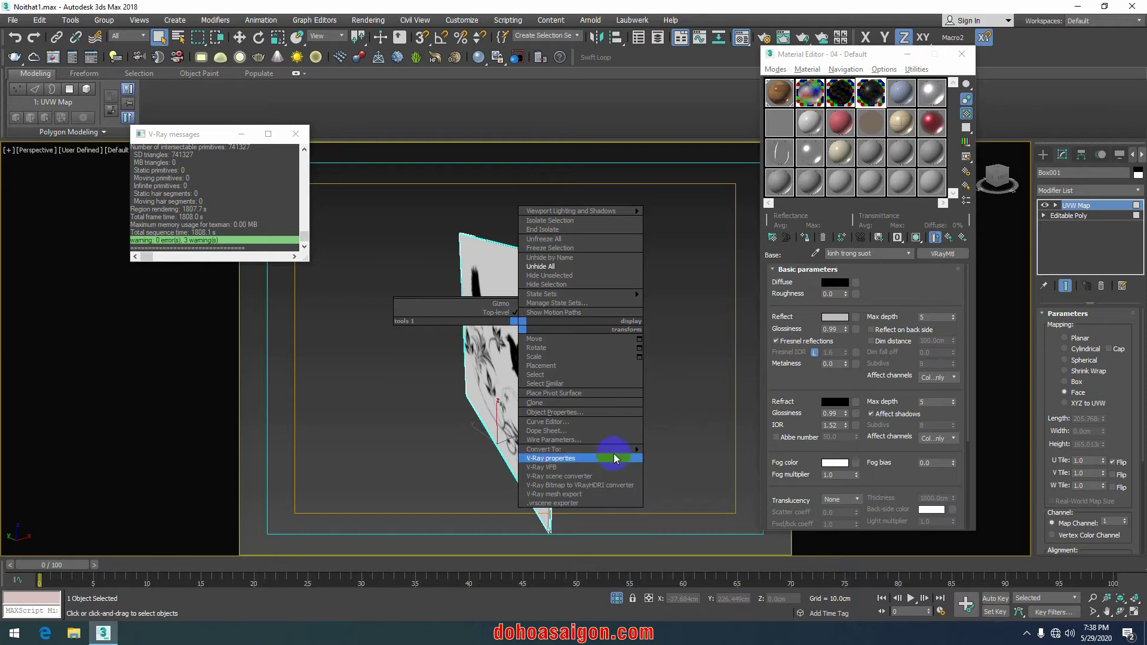
left_click(681, 457)
mouse_move(566, 392)
middle_mouse_down("alt")
mouse_move(594, 379)
mouse_move(456, 389)
mouse_move(623, 392)
middle_mouse_up("alt")
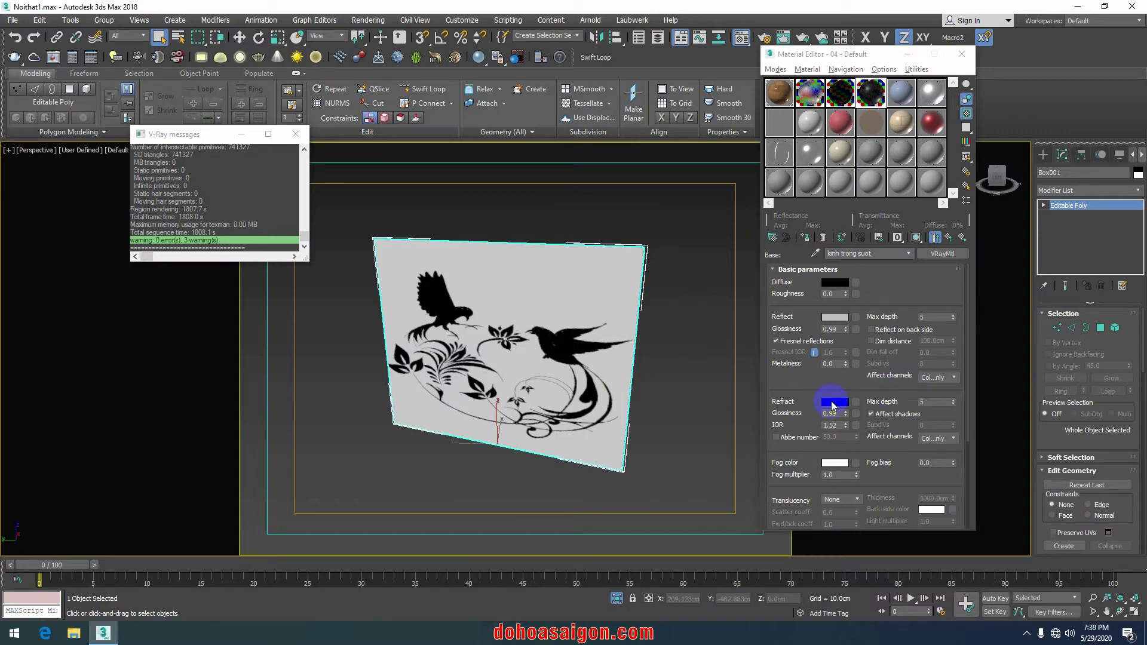
Step: Set the base glass Refract colour to near-white 243
left_click(835, 401)
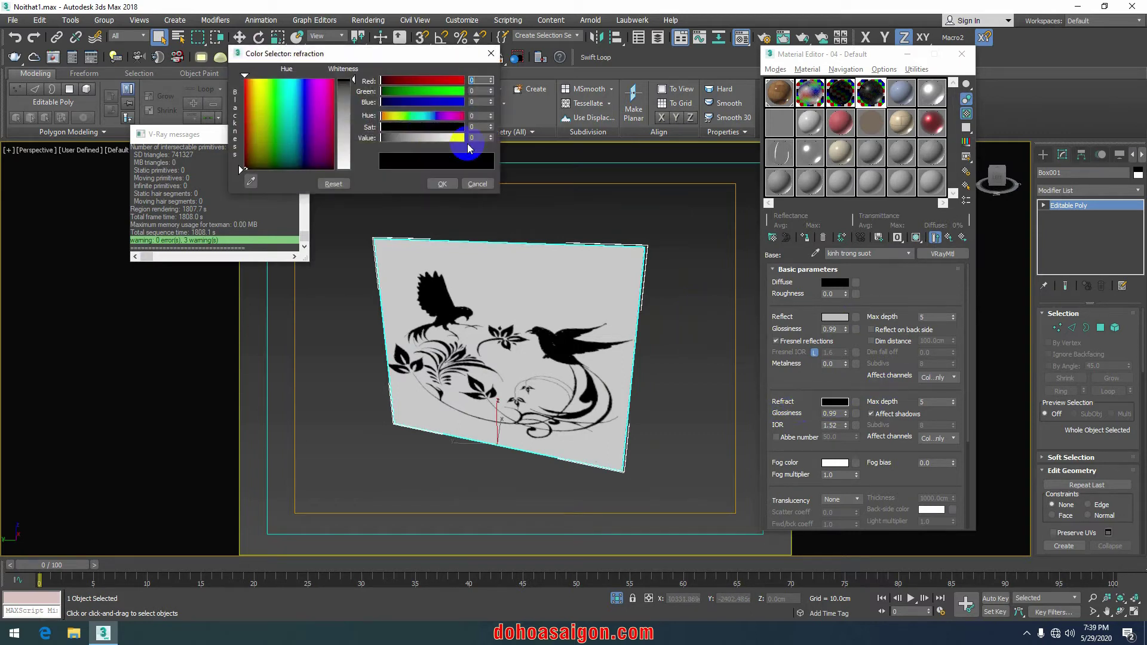
left_click_drag(352, 81, 354, 166)
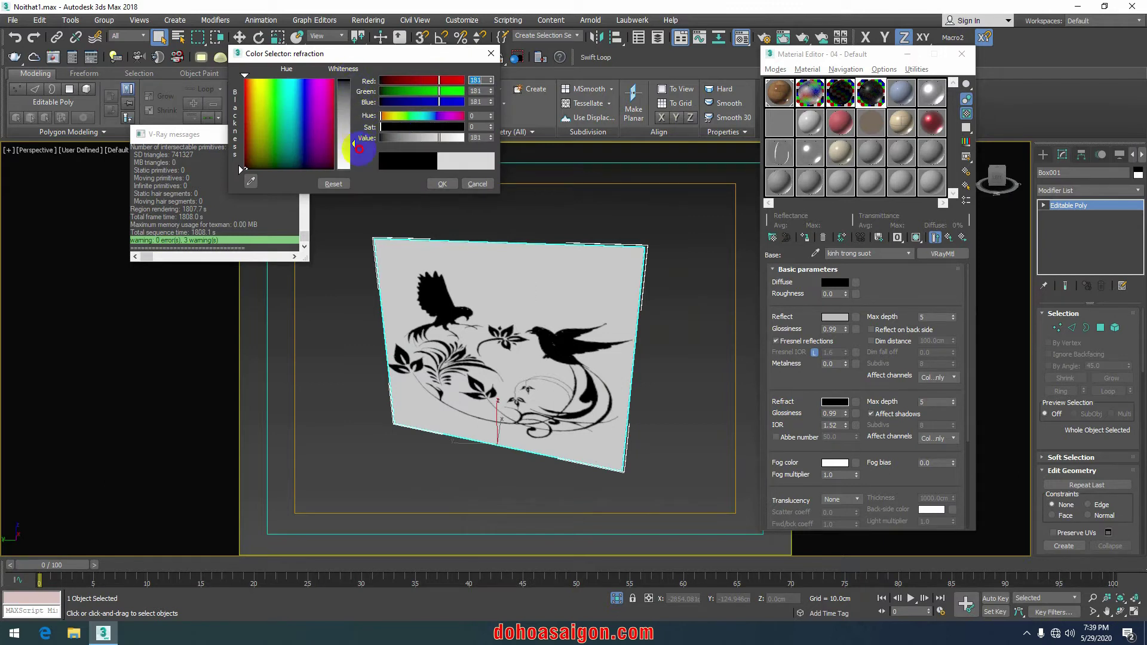
left_click(440, 184)
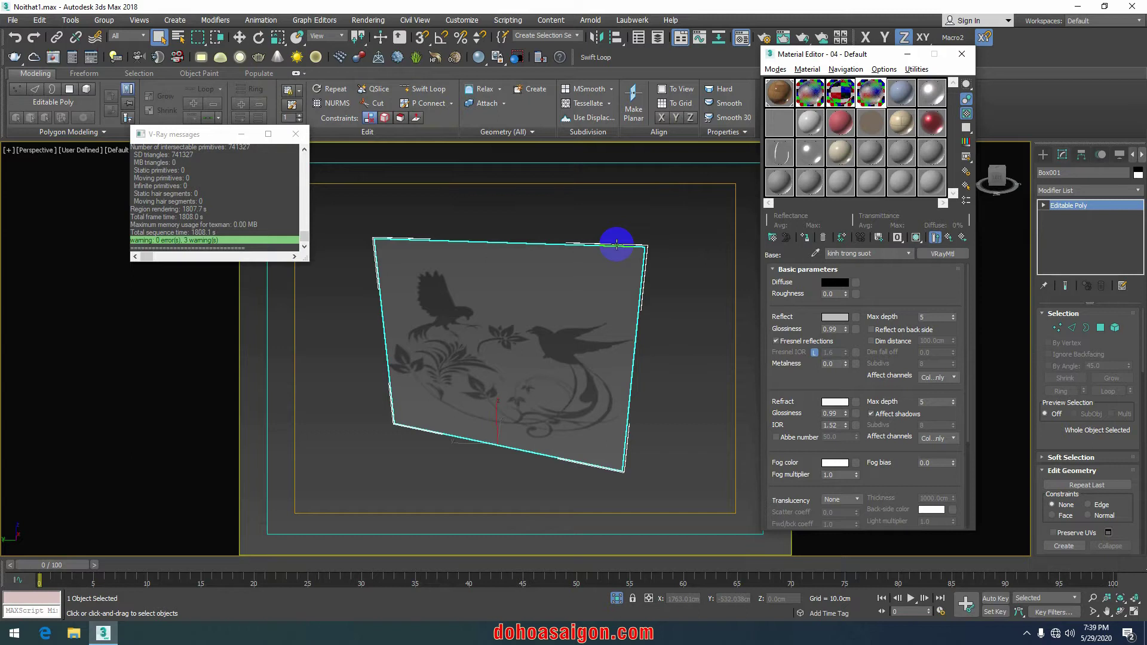
right_click(617, 245)
Step: End isolation, then review the kinh mo coat and kinh trong suot base materials
left_click(623, 147)
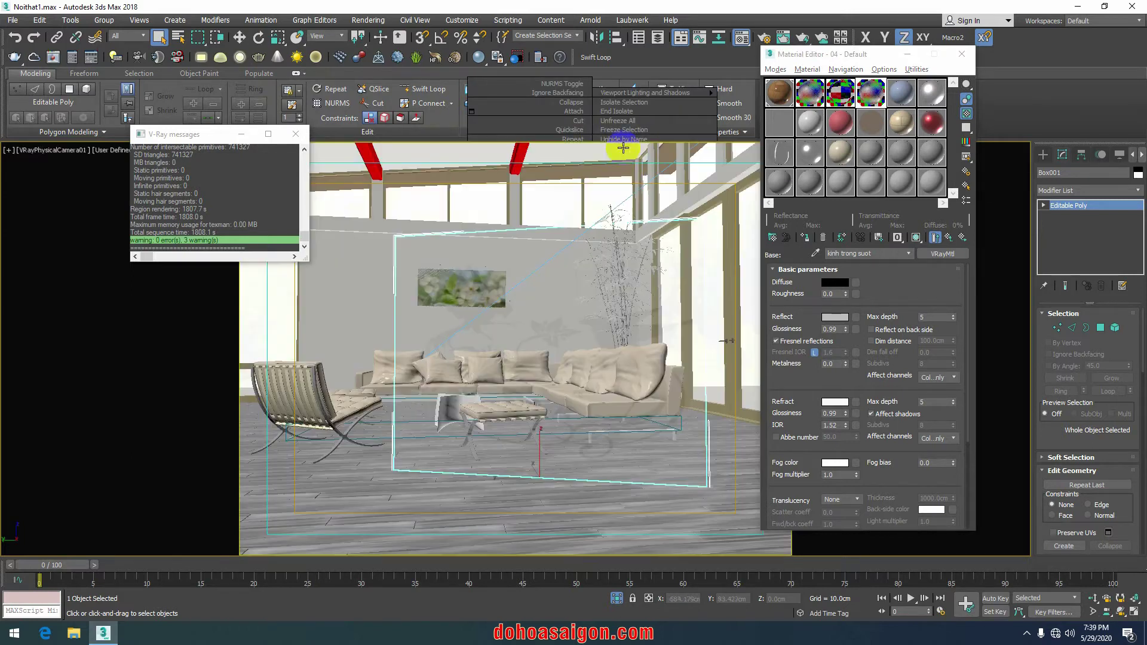
left_click(868, 98)
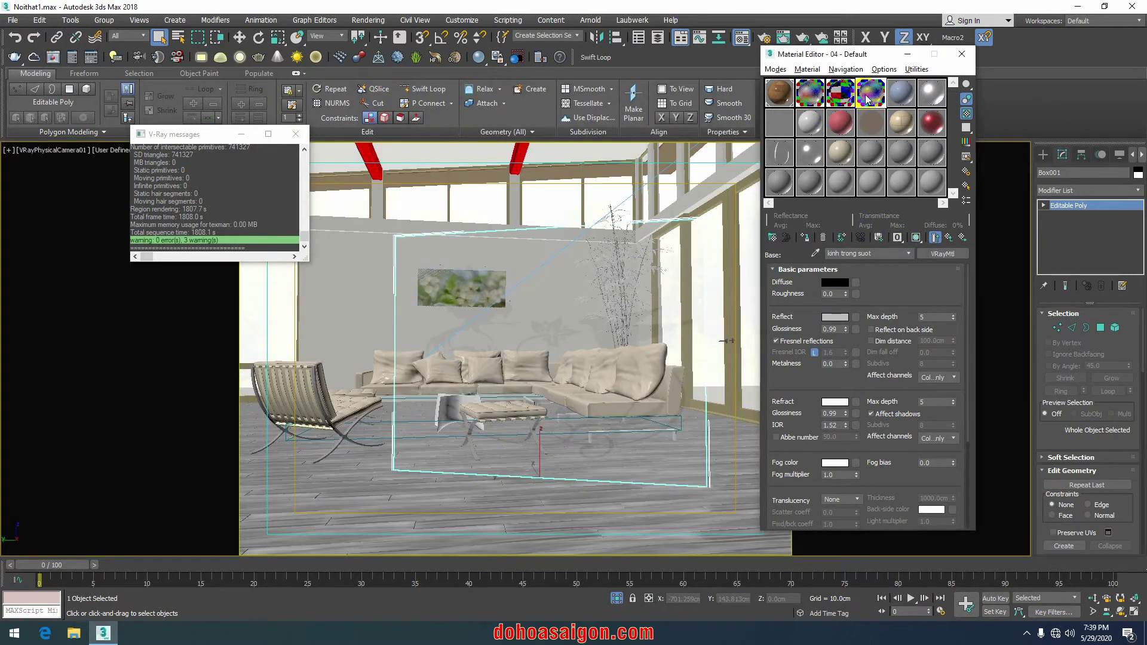
left_click(835, 95)
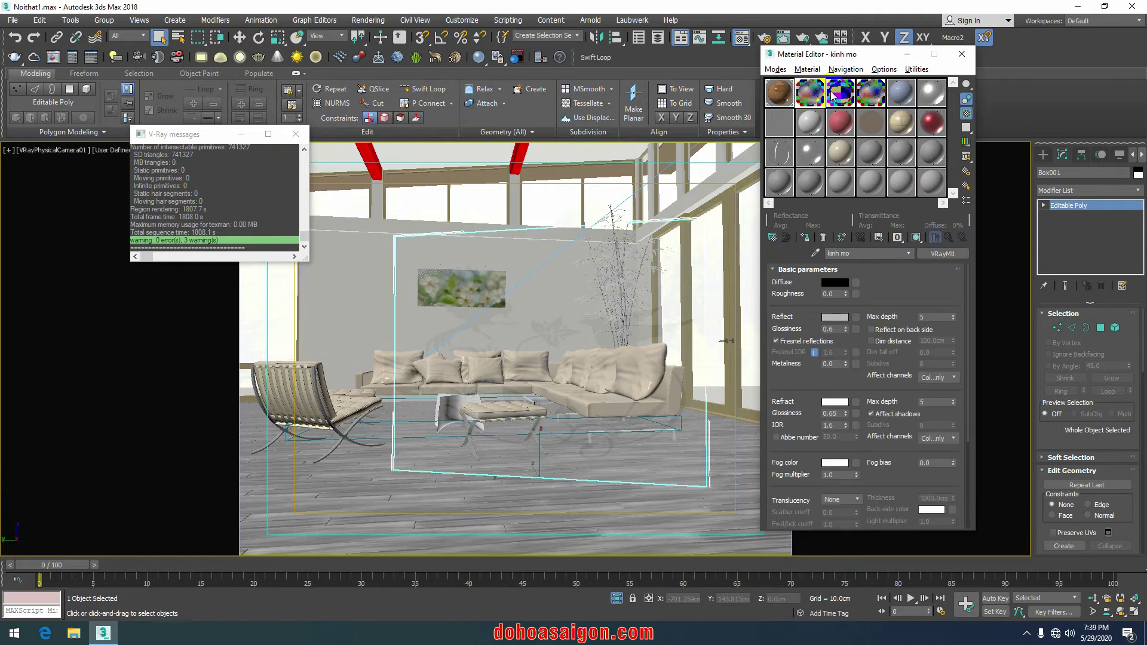
left_click(867, 99)
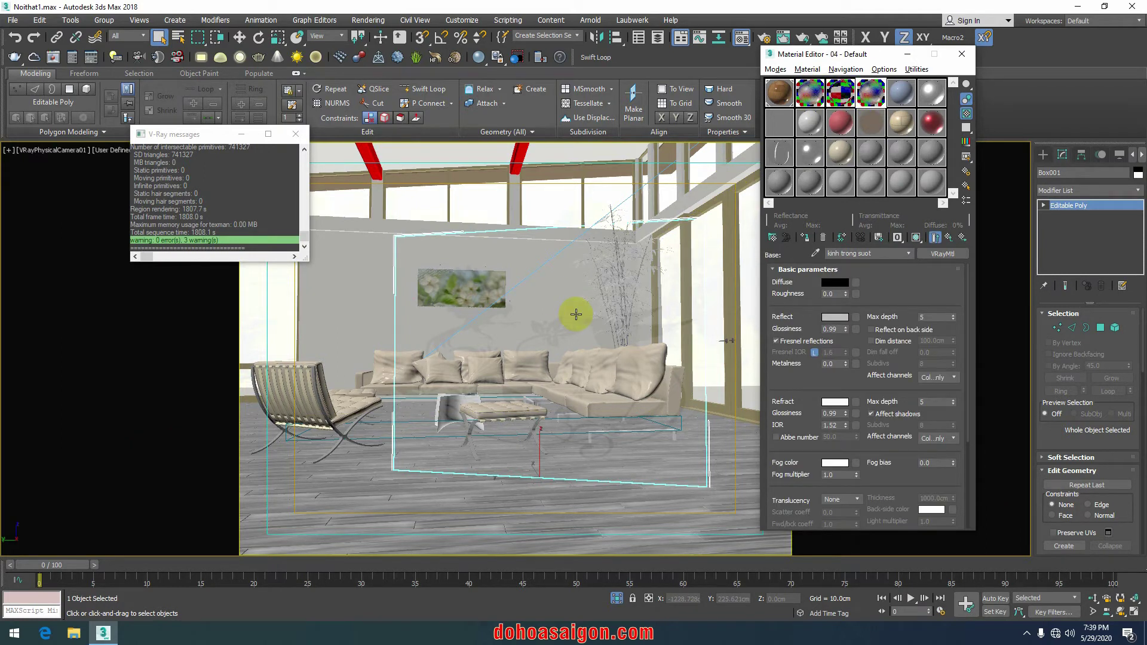
Step: Draw a render region around the glass panel in the VFB and re-render it
left_click(47, 58)
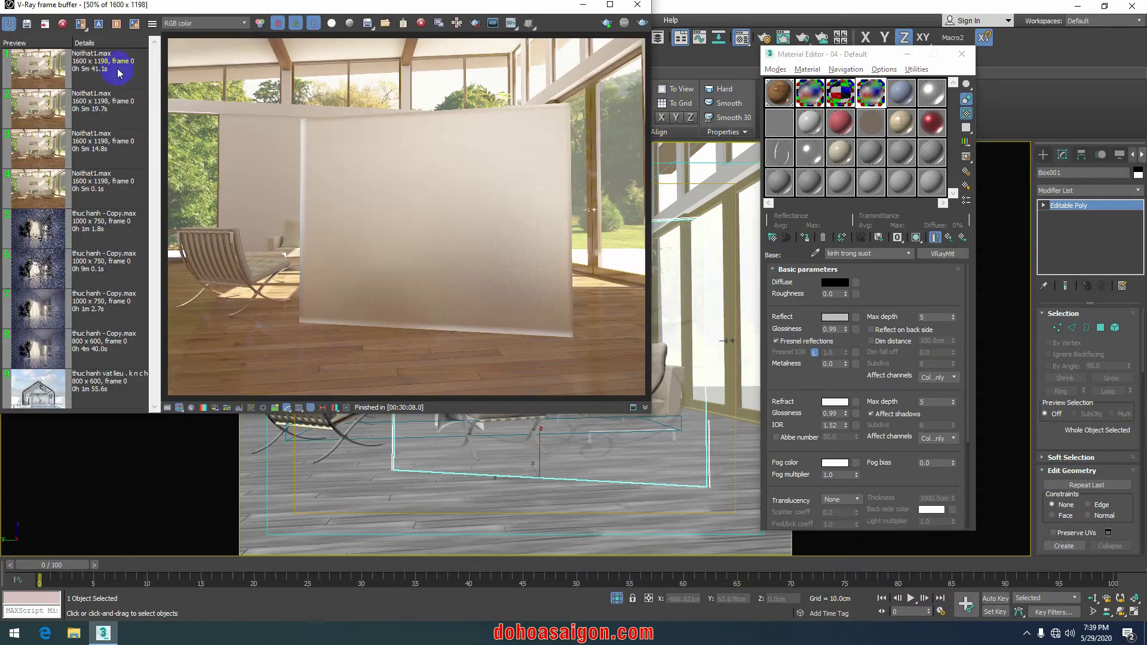
left_click(471, 25)
left_click_drag(281, 96, 593, 350)
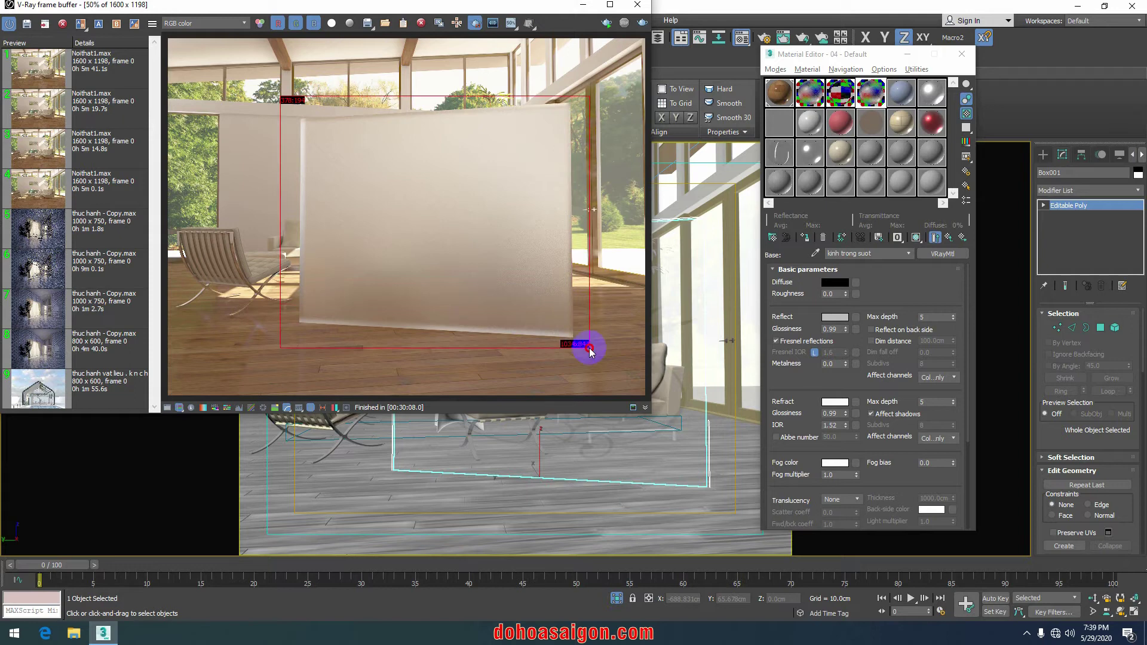
left_click(639, 24)
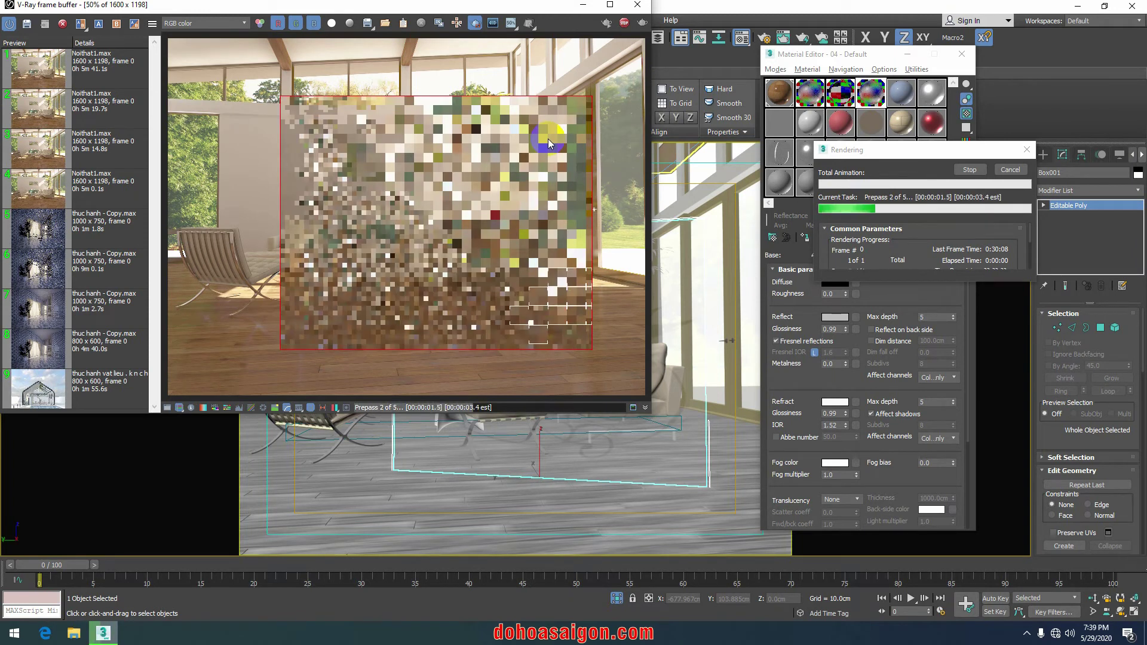
Step: Maximize the frame buffer to inspect the frosted bird pattern, then restore it
left_click(609, 4)
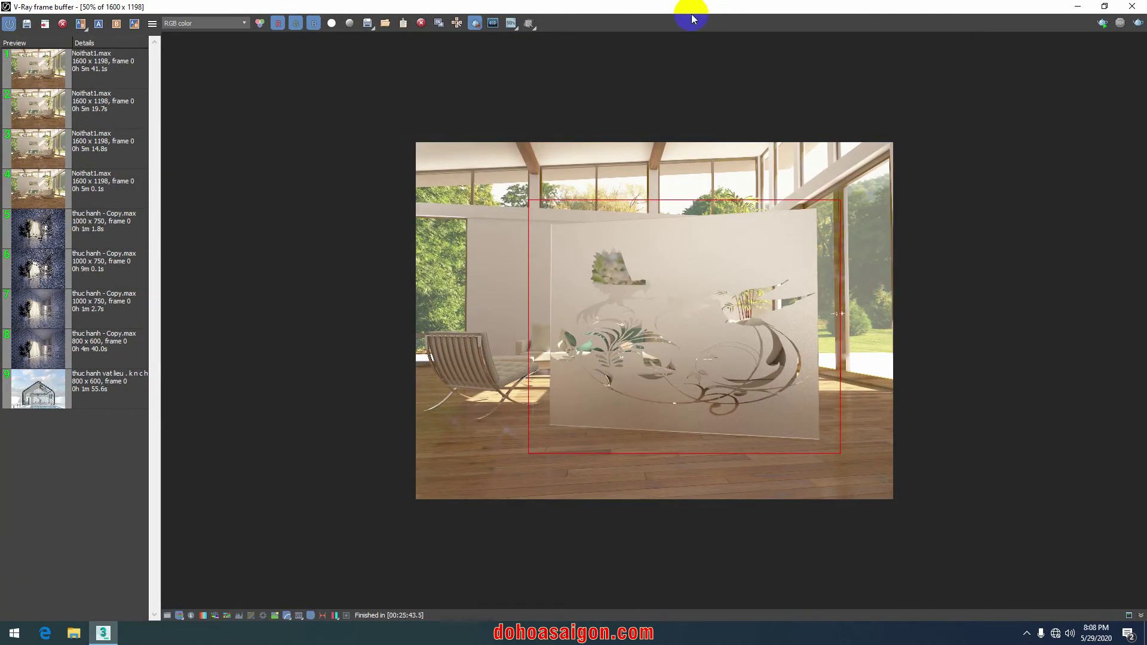
scroll(753, 191, "up", 1)
left_click_drag(1139, 177, 1139, 256)
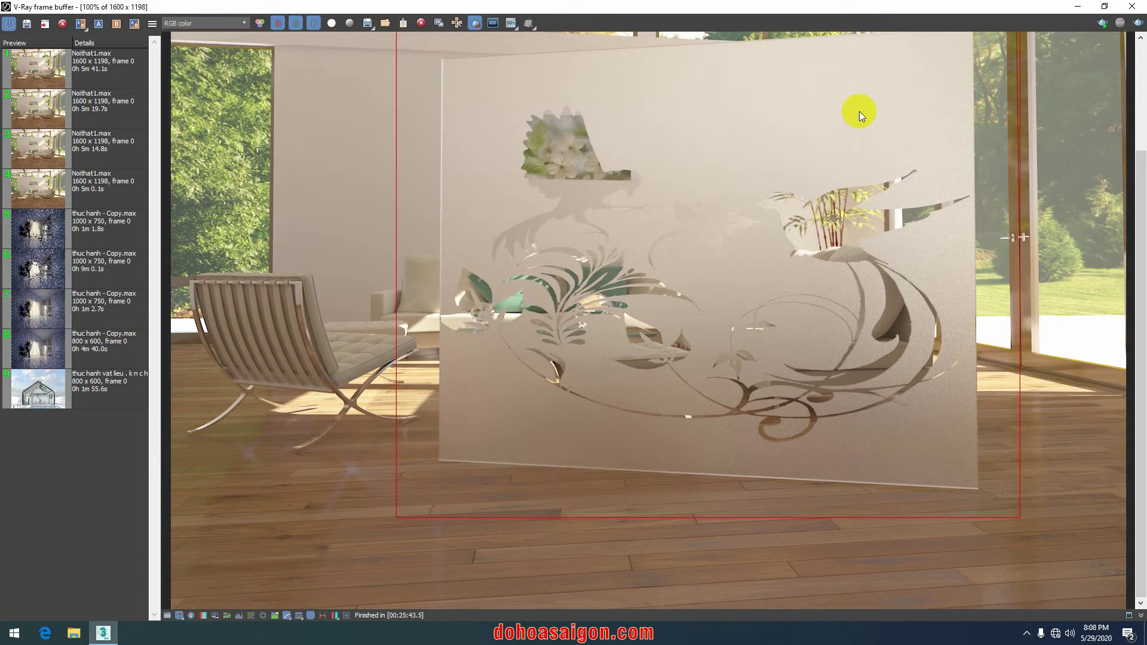
left_click(1104, 6)
scroll(461, 179, "down", 1)
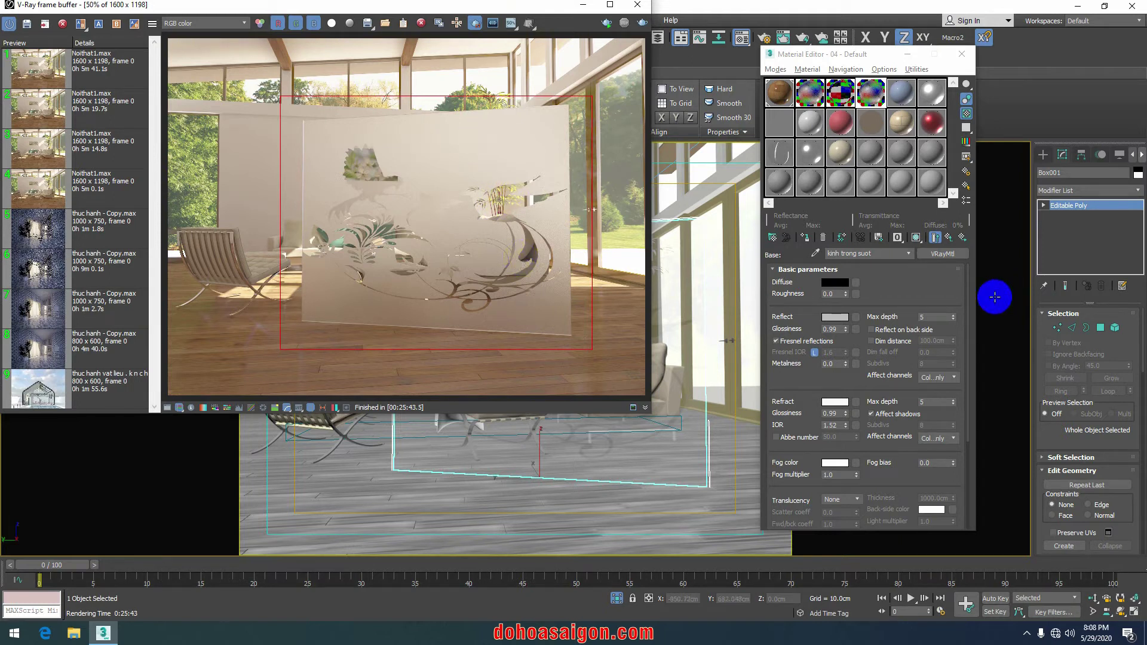
left_click(868, 102)
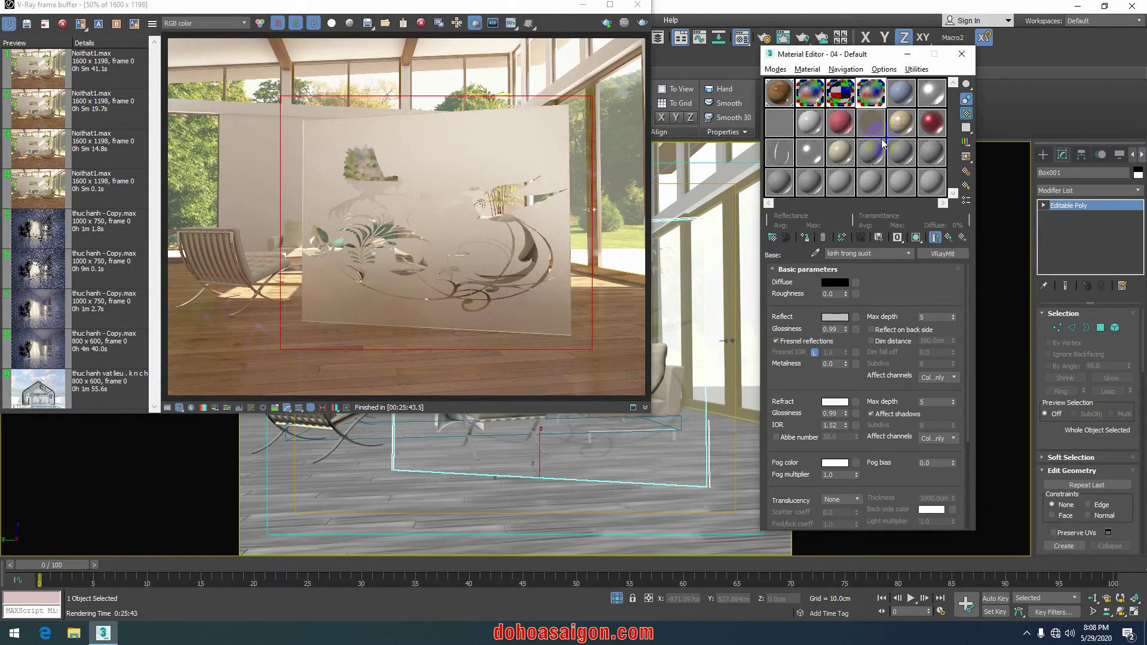
left_click(949, 237)
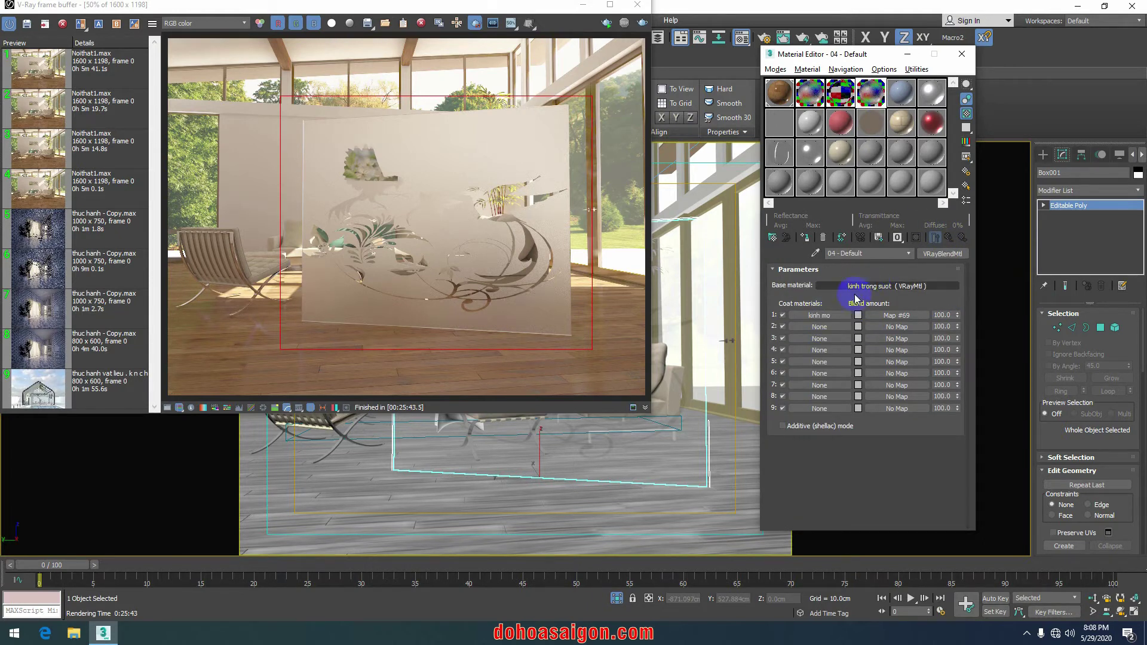
left_click(871, 292)
left_click(912, 316)
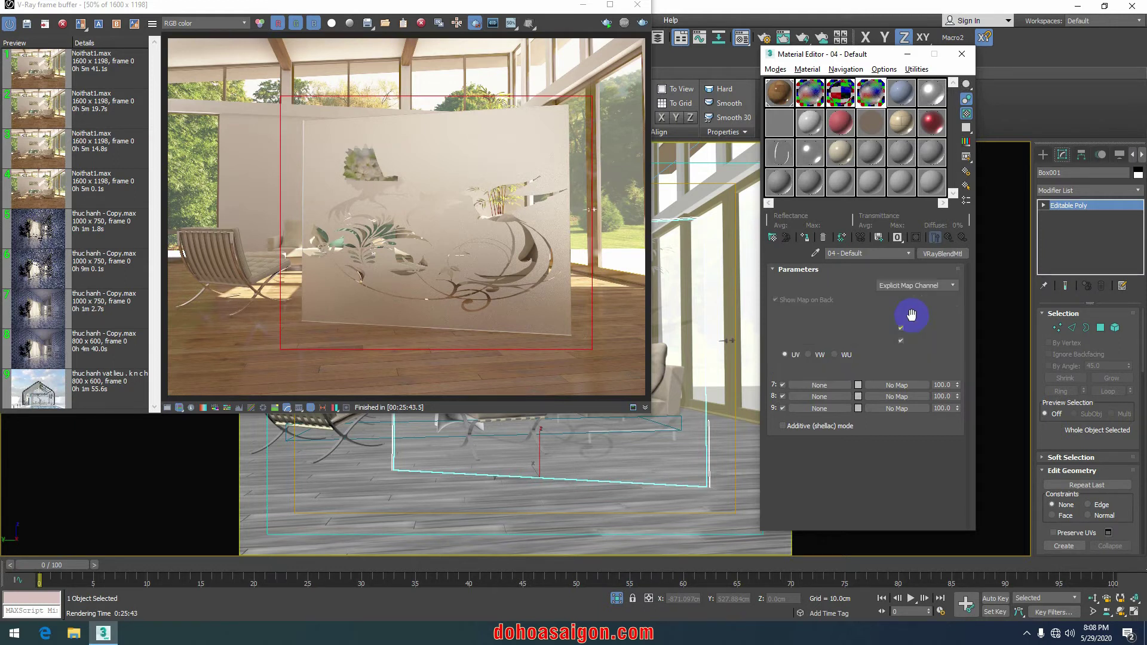
left_click(940, 239)
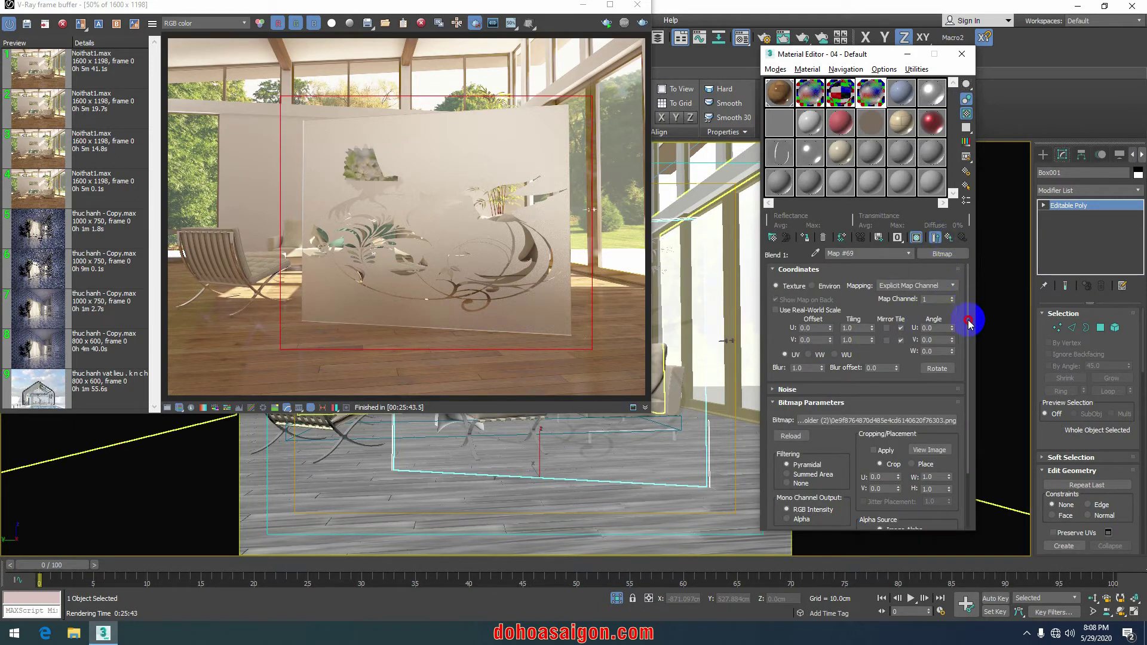
left_click_drag(969, 304, 969, 405)
left_click(929, 377)
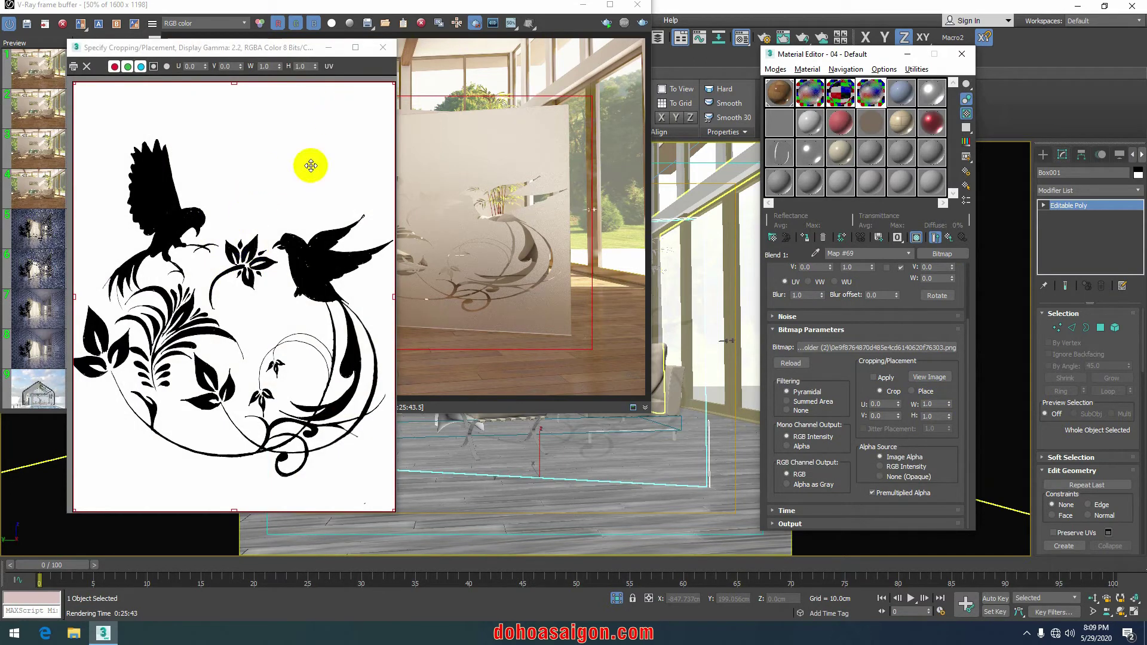
left_click(383, 47)
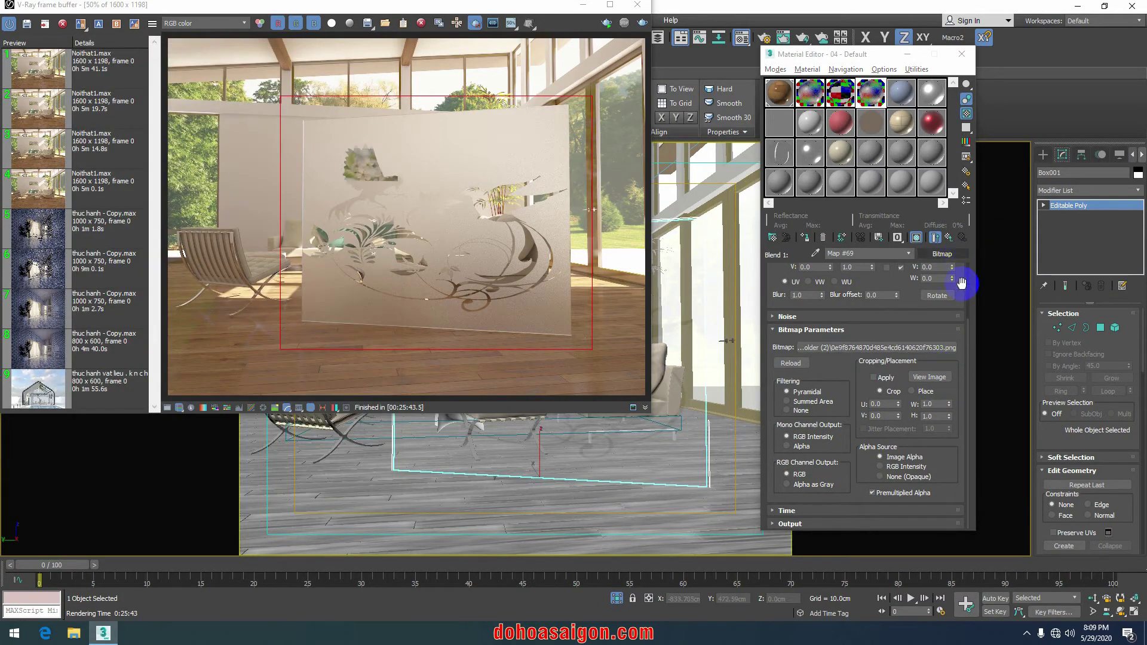
left_click(799, 525)
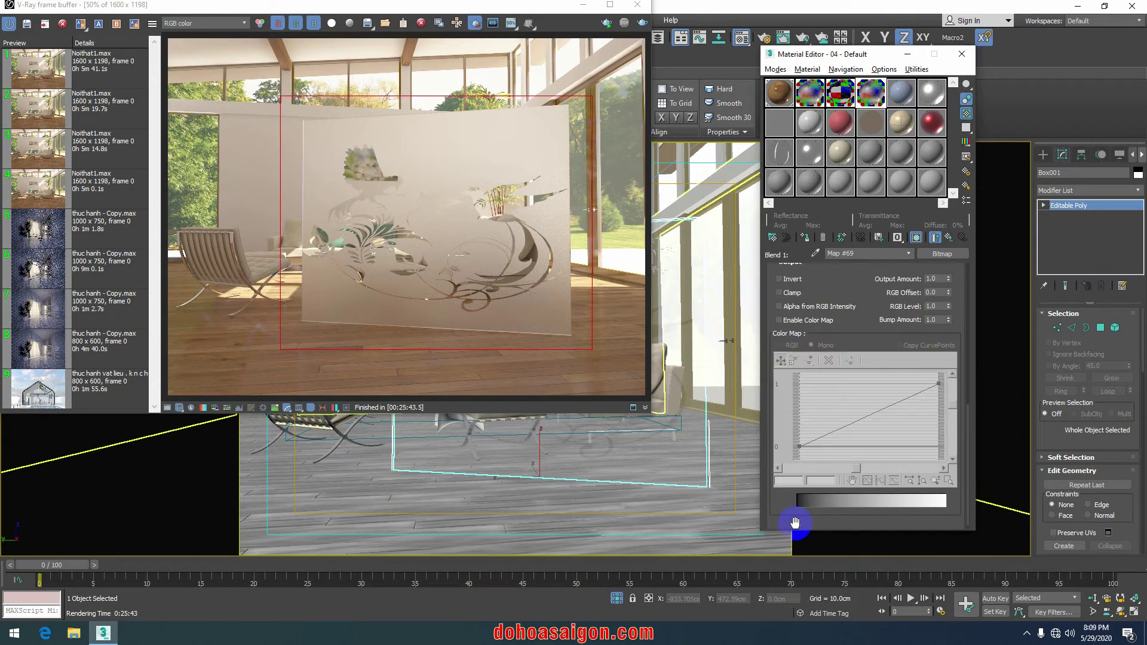
left_click(780, 280)
left_click(880, 218)
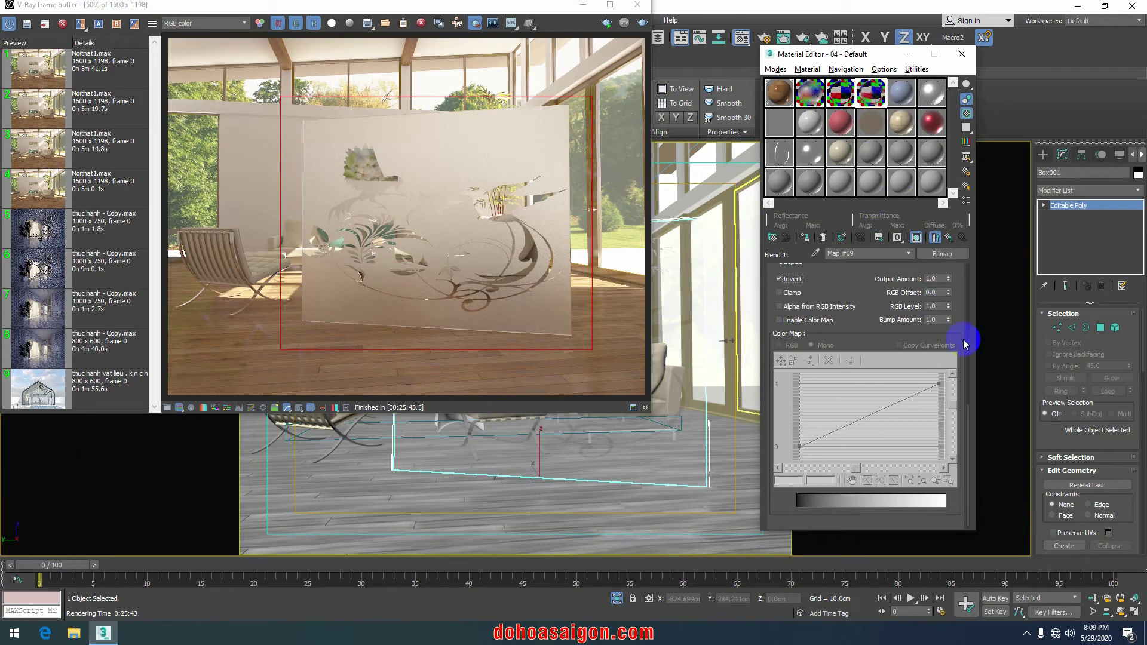
left_click_drag(968, 421, 963, 351)
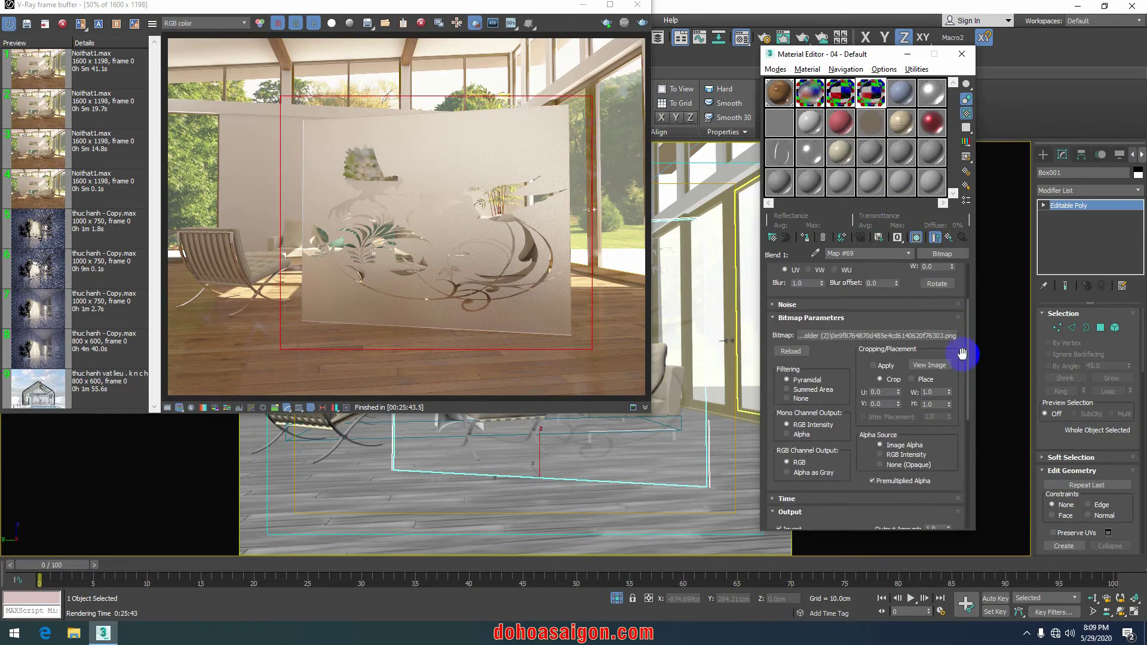
left_click(929, 365)
mouse_move(319, 248)
left_mouse_down()
mouse_move(308, 261)
mouse_move(307, 174)
left_mouse_up()
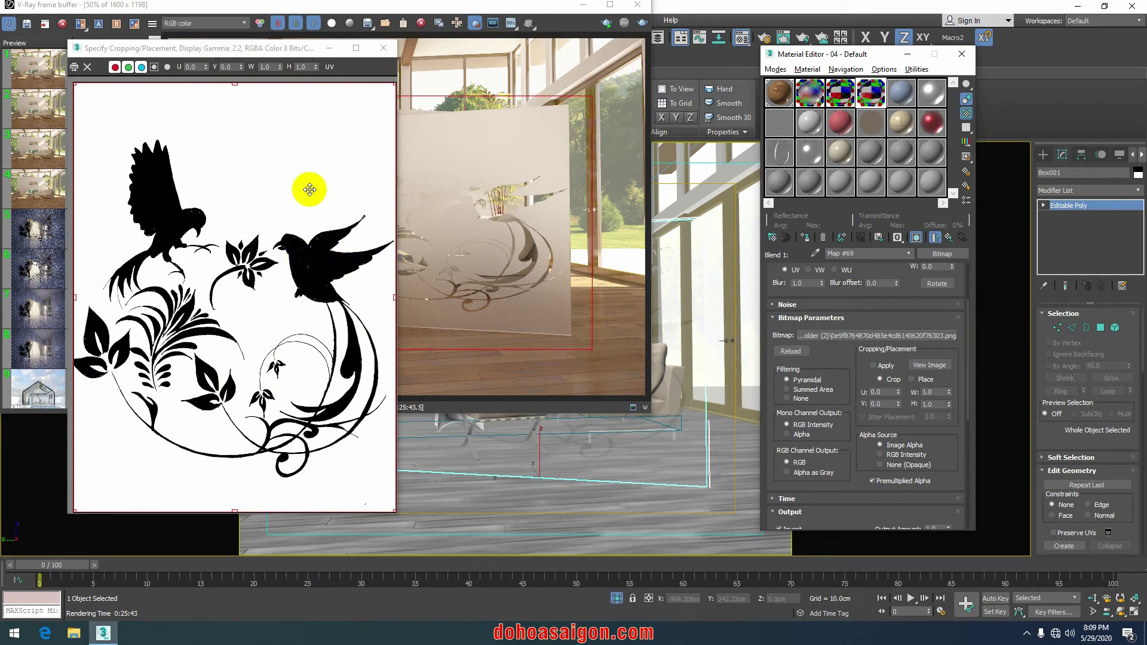
left_click(385, 48)
left_click(935, 237)
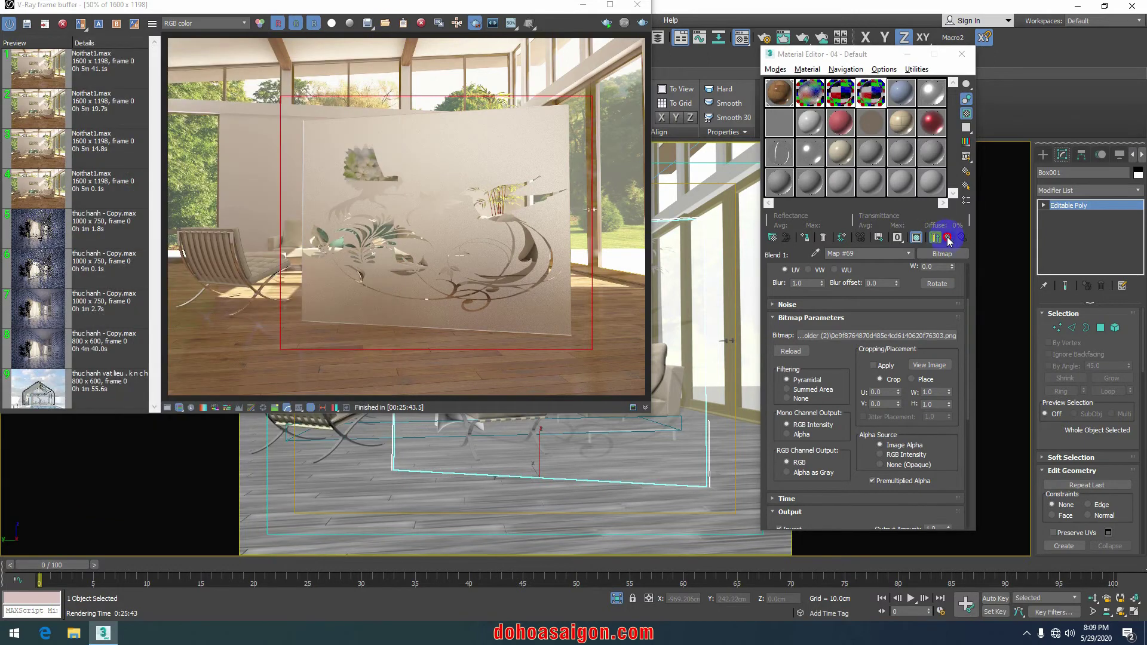
left_click_drag(816, 315, 815, 319)
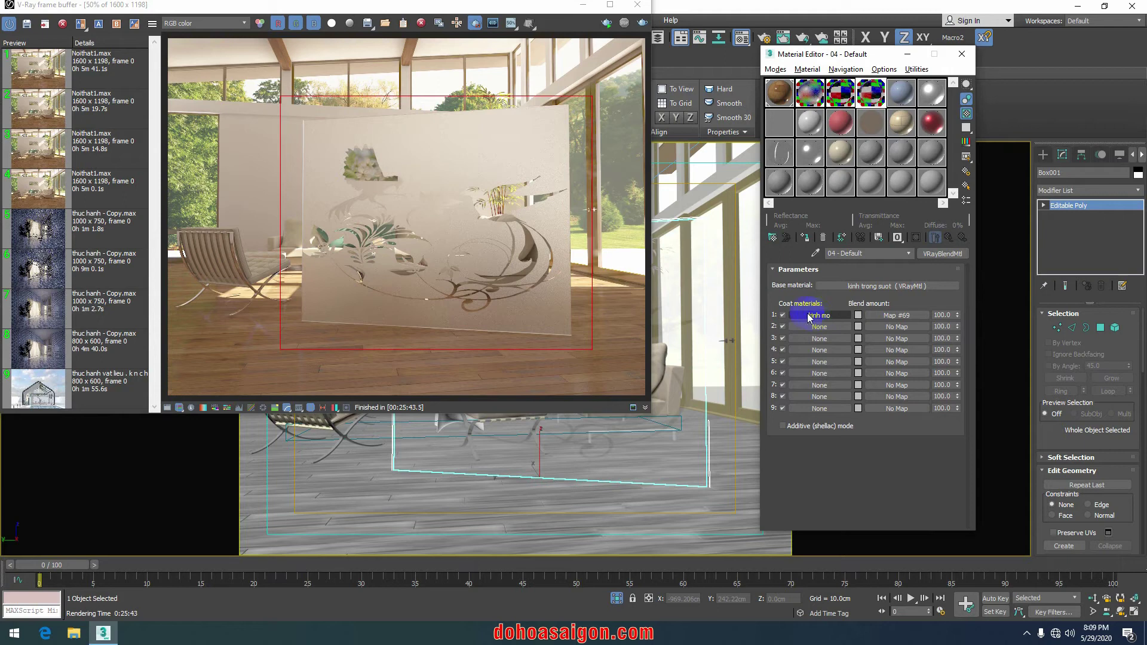
left_click(891, 321)
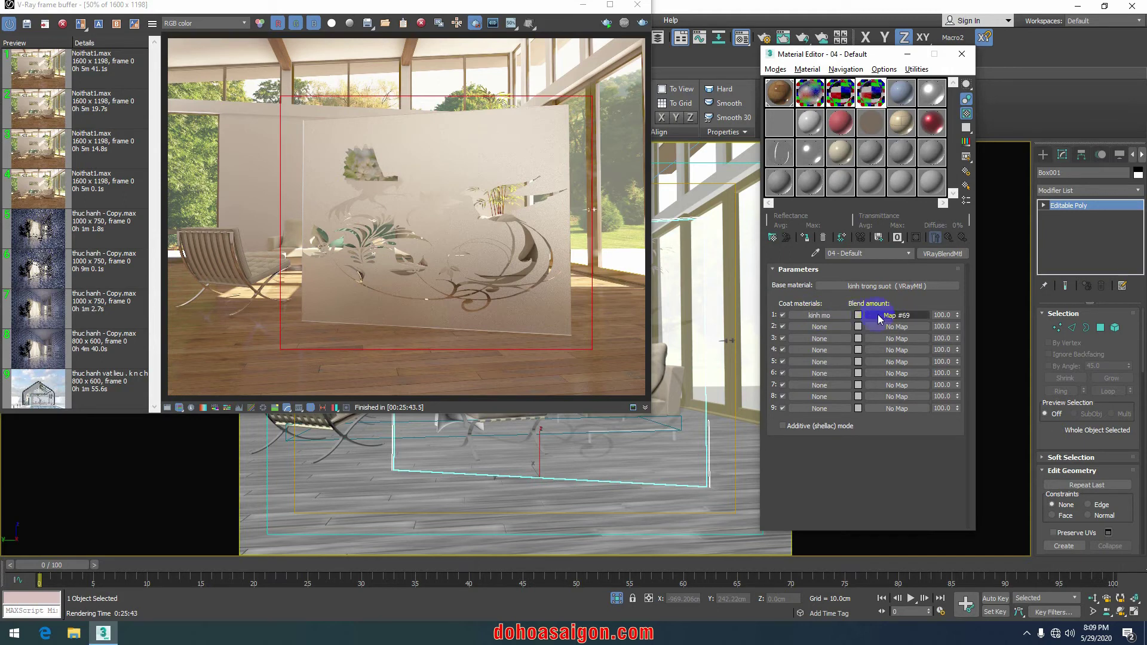
left_click(834, 316)
left_click(910, 316)
left_click(873, 288)
left_click(905, 317)
mouse_move(968, 314)
left_mouse_down()
mouse_move(973, 466)
mouse_move(981, 389)
mouse_move(959, 345)
left_mouse_up()
left_click(935, 337)
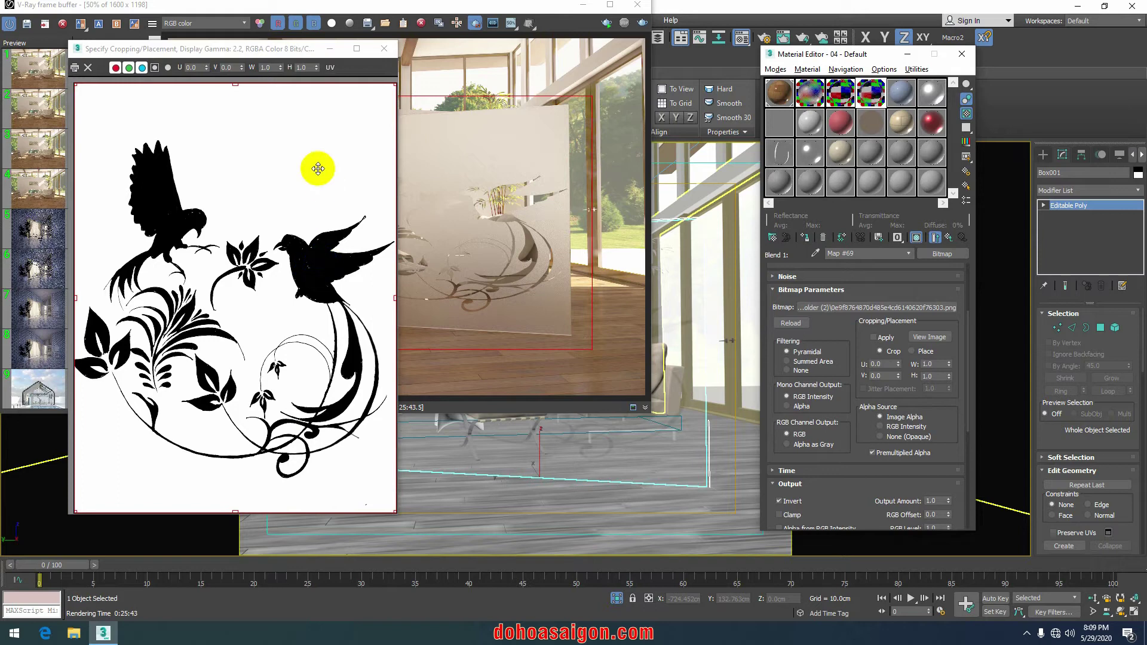
left_click(310, 270)
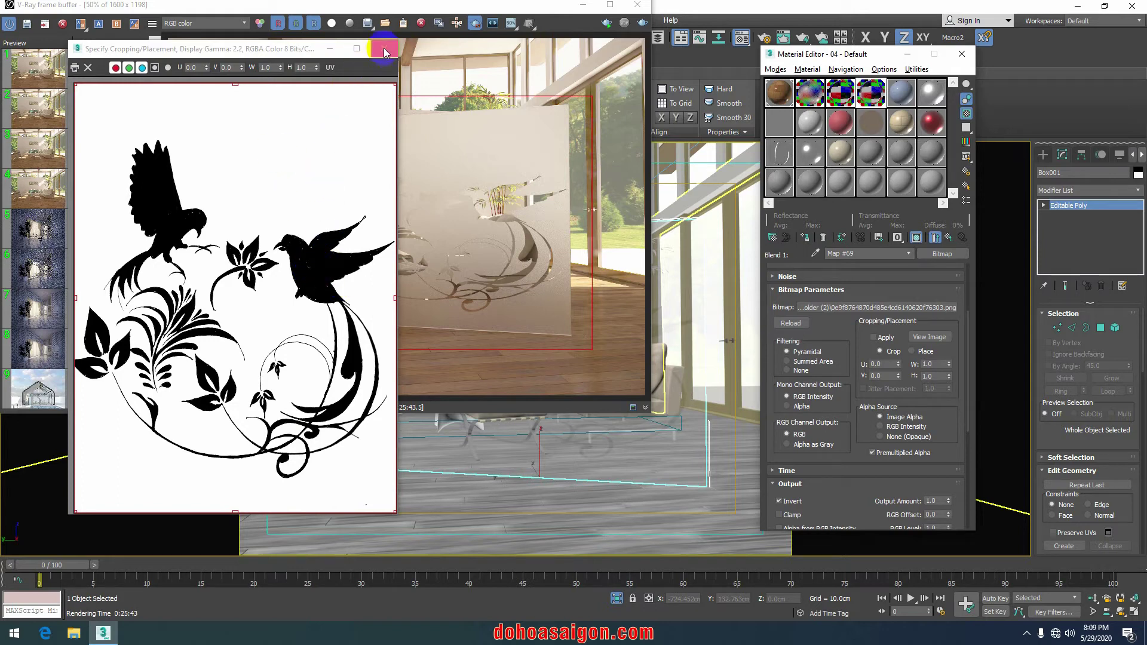
left_click(384, 49)
left_click(950, 238)
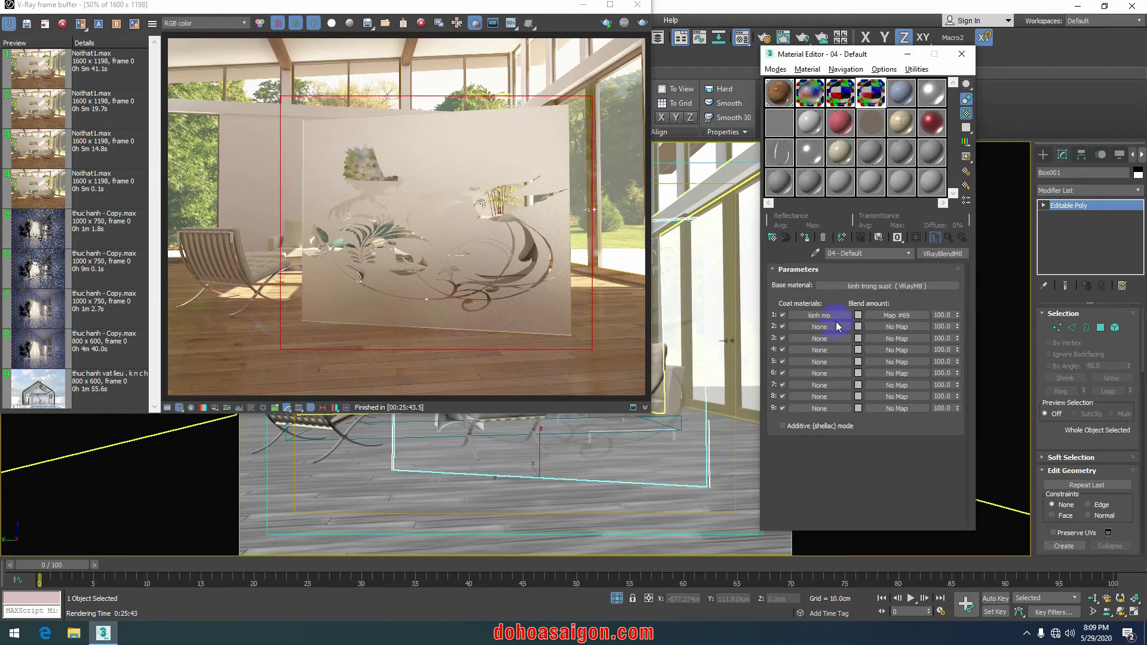
left_click_drag(829, 315, 857, 320)
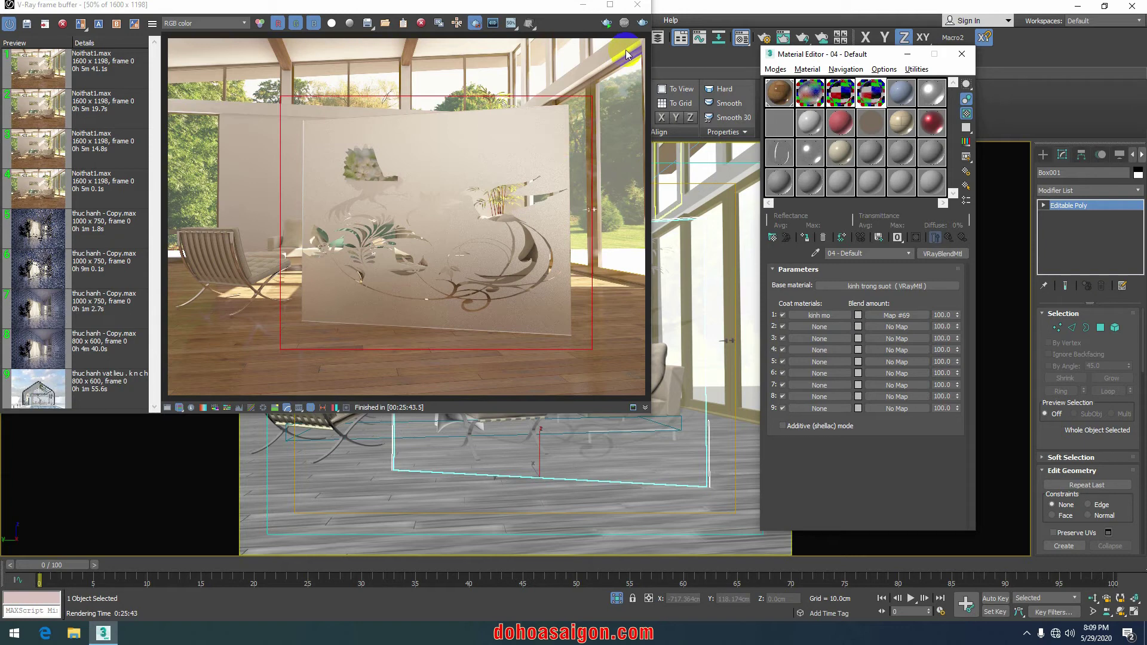
Step: Render the scene, inspect the bird-pattern glass in the maximized VFB, then close it
left_click(598, 80)
left_click(640, 25)
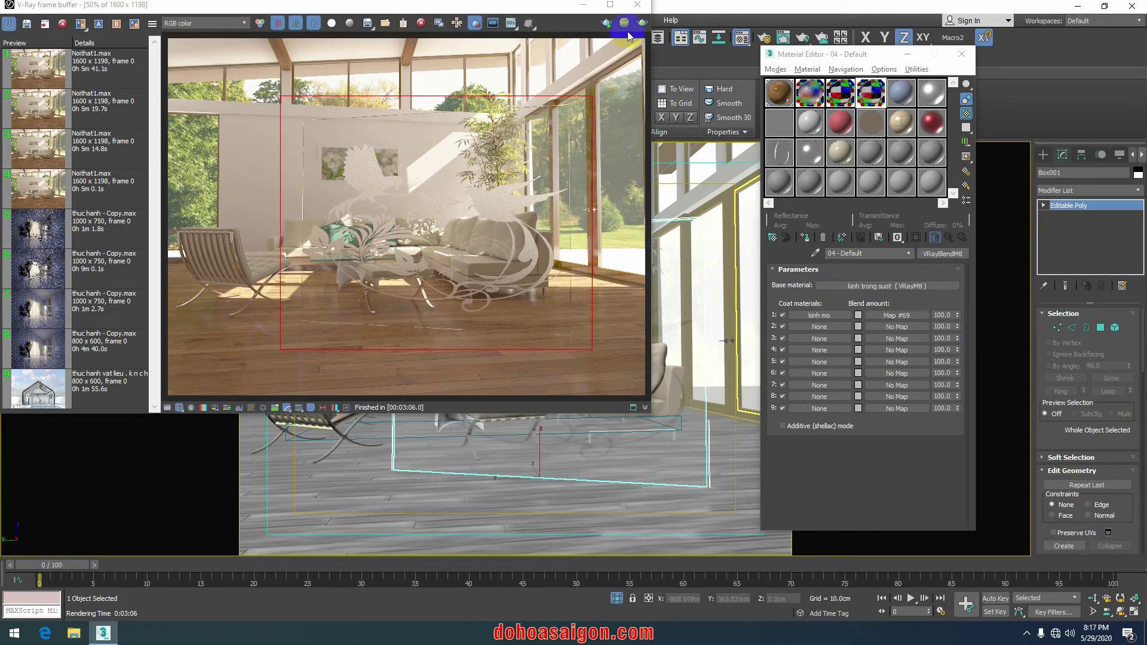
left_click(610, 4)
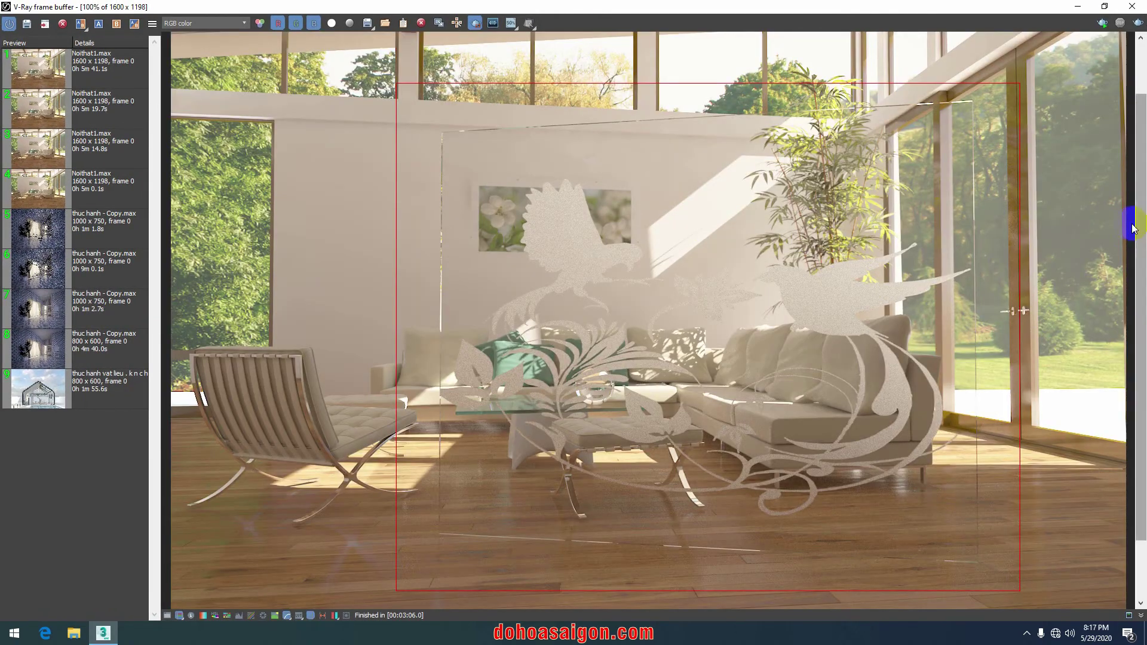
left_click_drag(1142, 239, 1141, 279)
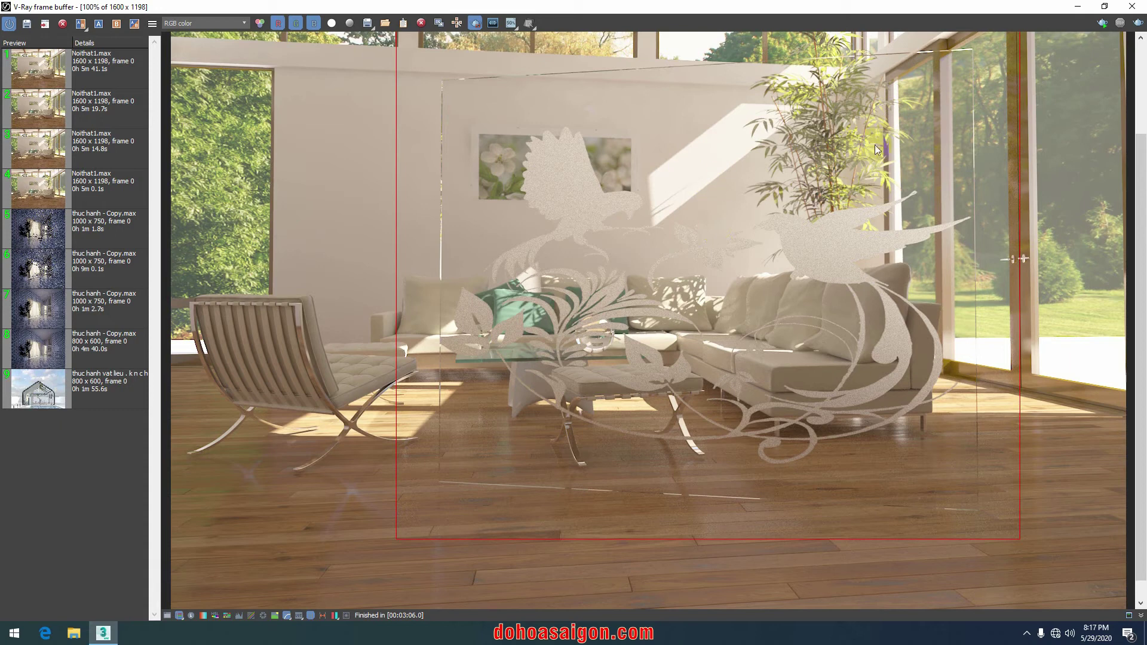
left_click(1139, 9)
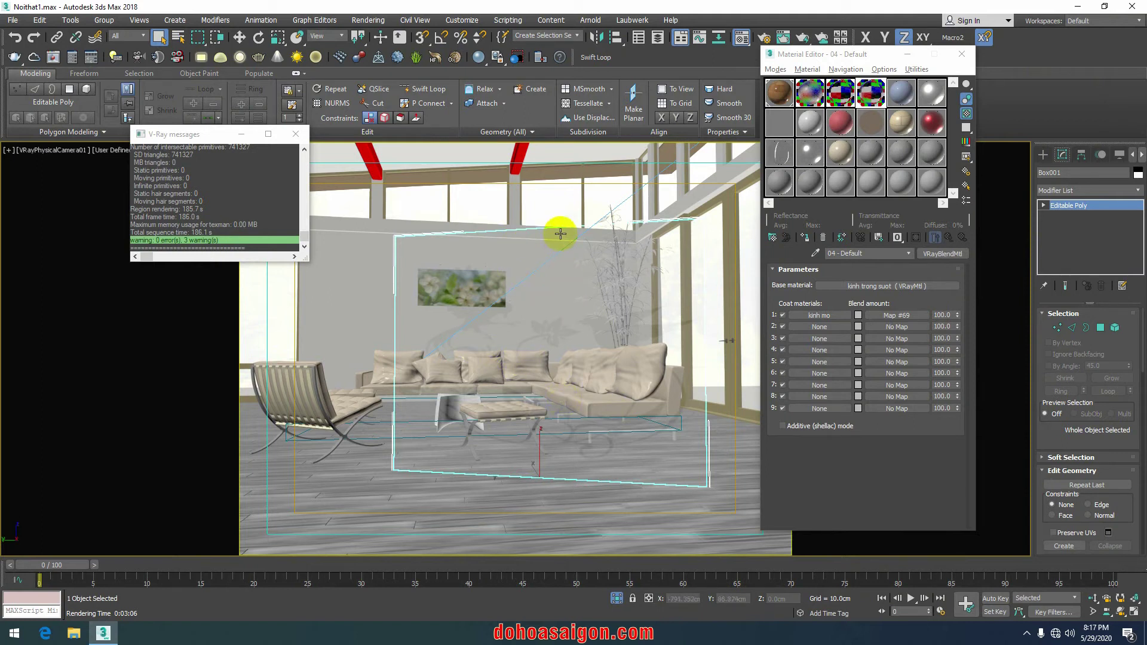
Step: Isolate the glass panel (Box001) and frame it in a Perspective view
left_click(1044, 155)
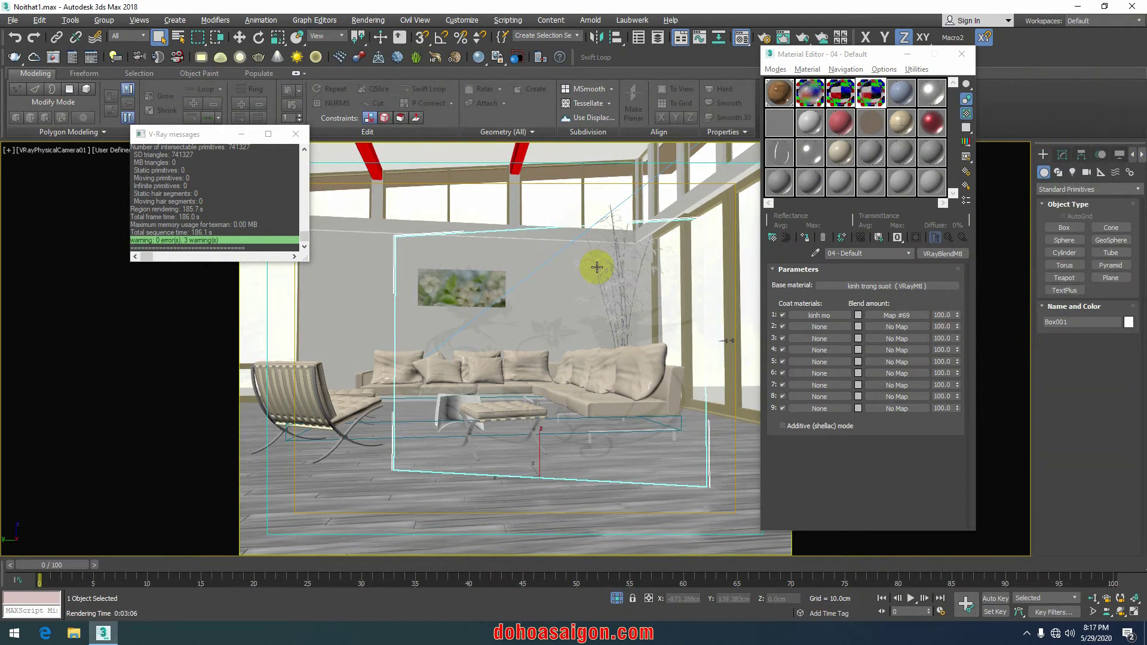
key("alt+q")
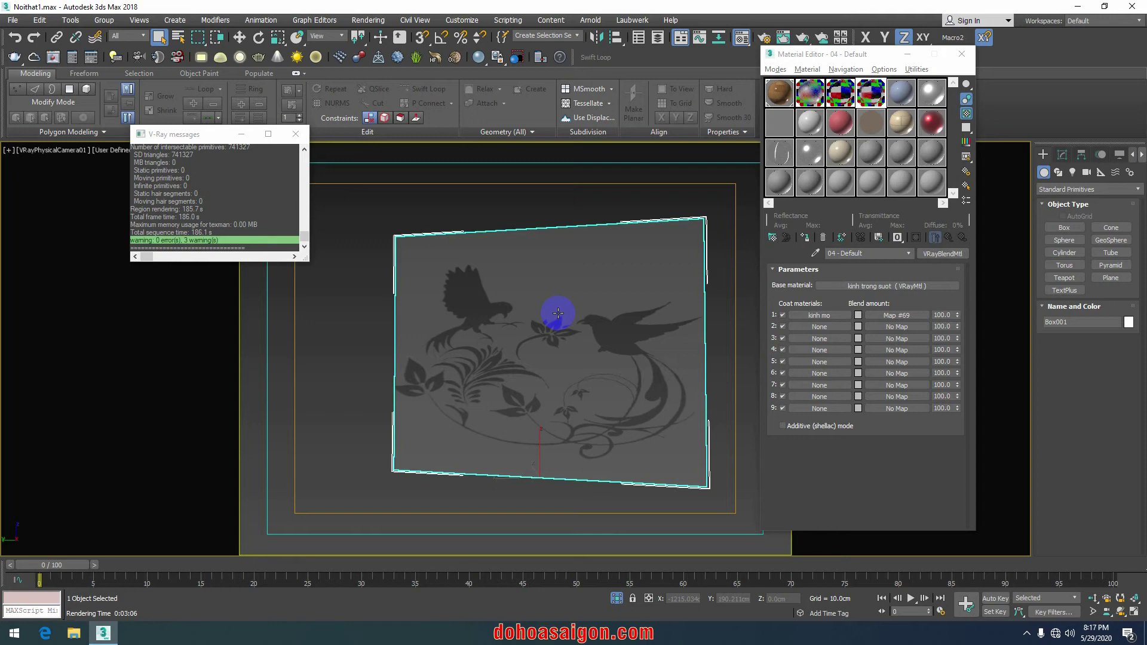
scroll(558, 314, "up", 3)
scroll(488, 325, "down", 3)
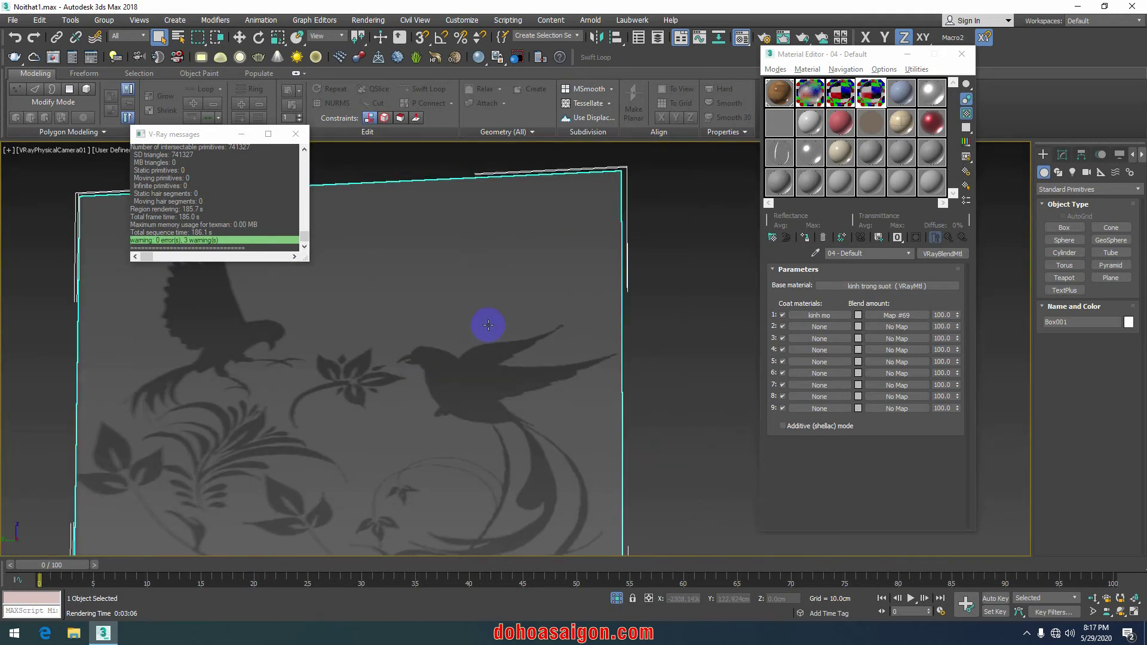
middle_click_drag(497, 323, 517, 302)
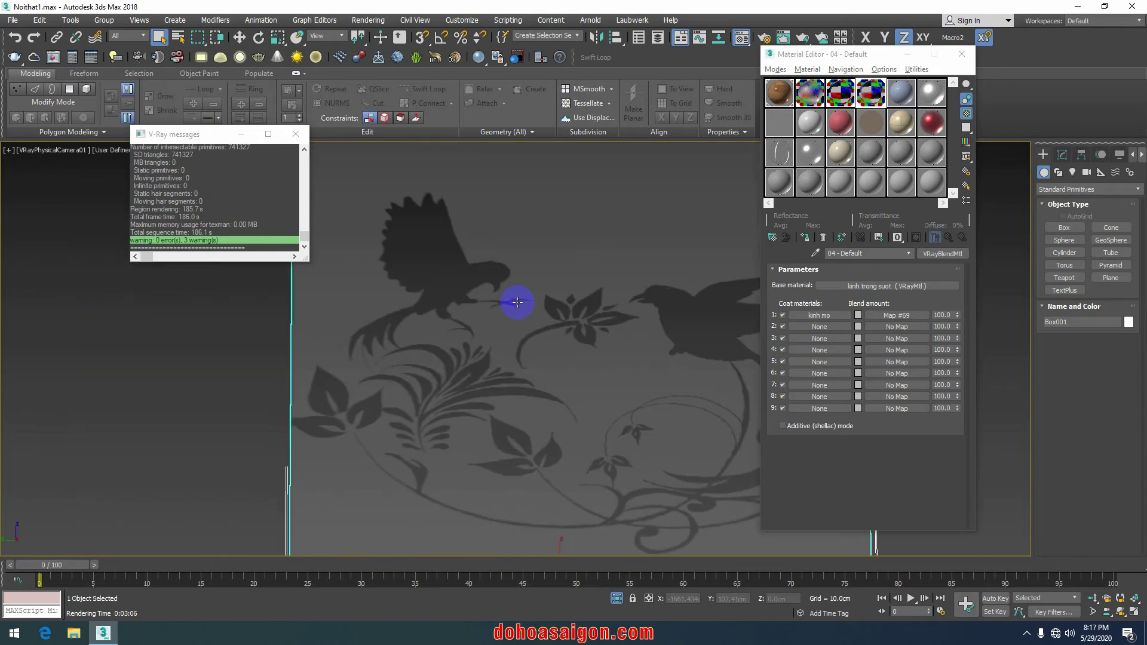
key("p")
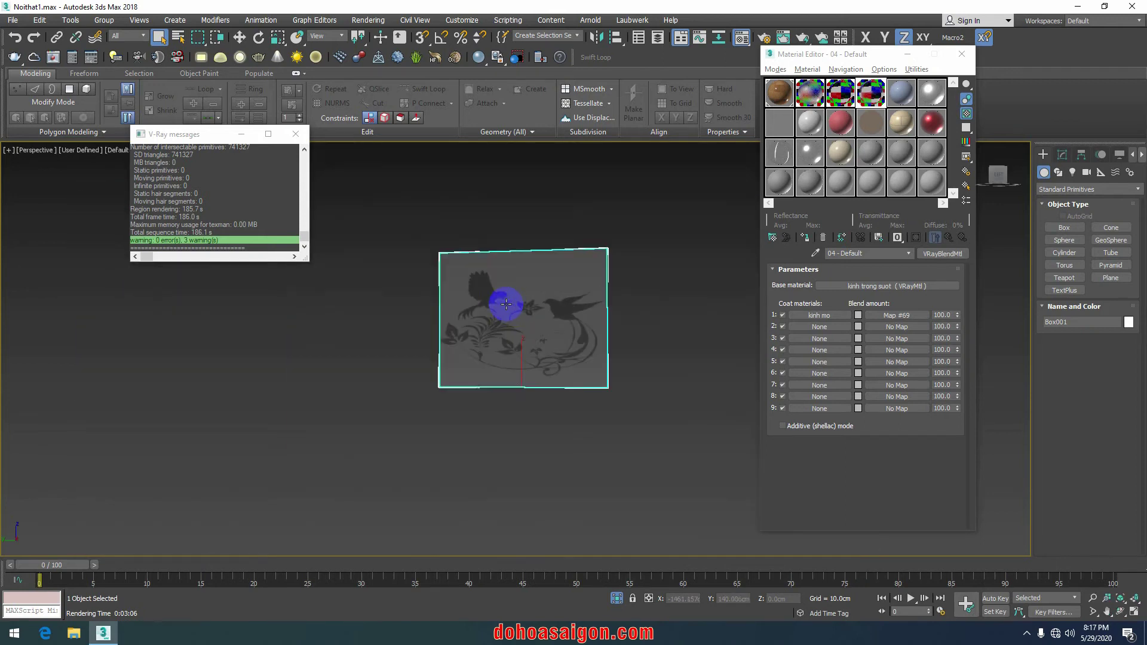
mouse_move(513, 328)
middle_mouse_down("alt")
mouse_move(462, 346)
mouse_move(525, 325)
mouse_move(402, 333)
mouse_move(550, 341)
mouse_move(482, 371)
mouse_move(481, 342)
middle_mouse_up("alt")
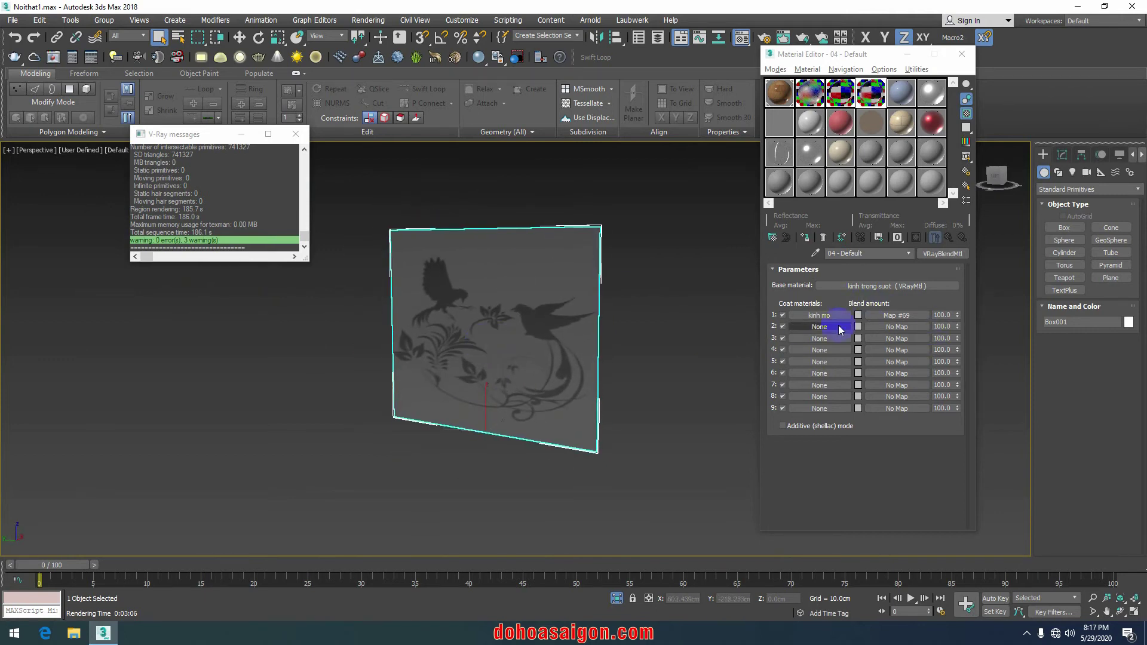
Step: Uncheck Invert output in the Map #69 bitmap settings
left_click(896, 317)
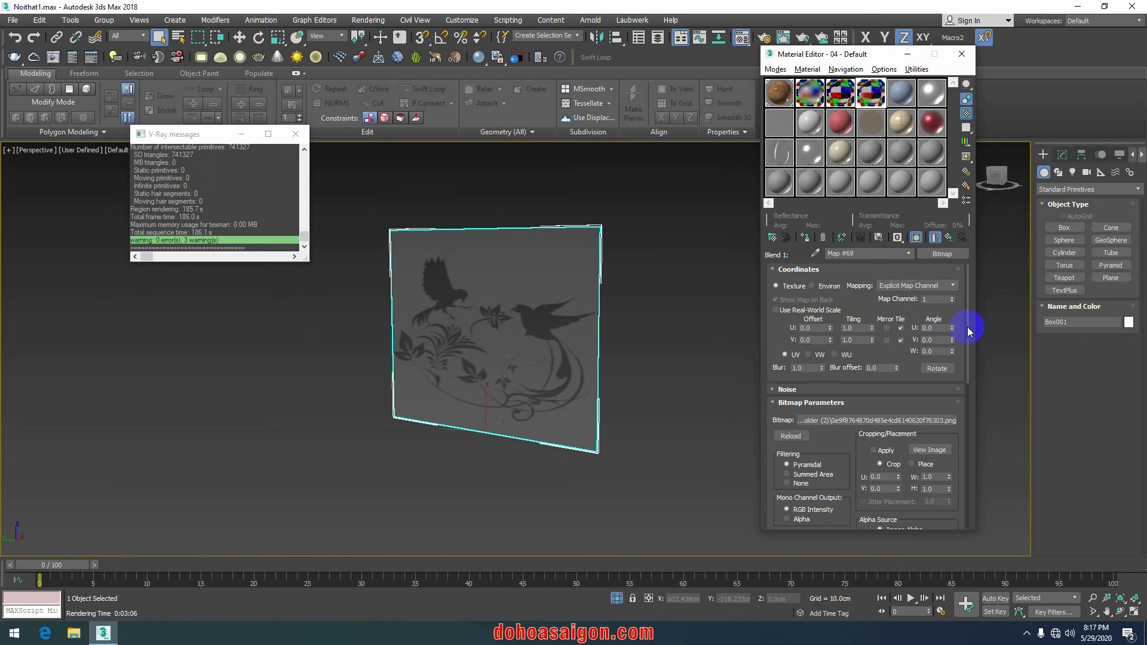
left_click_drag(968, 330, 966, 456)
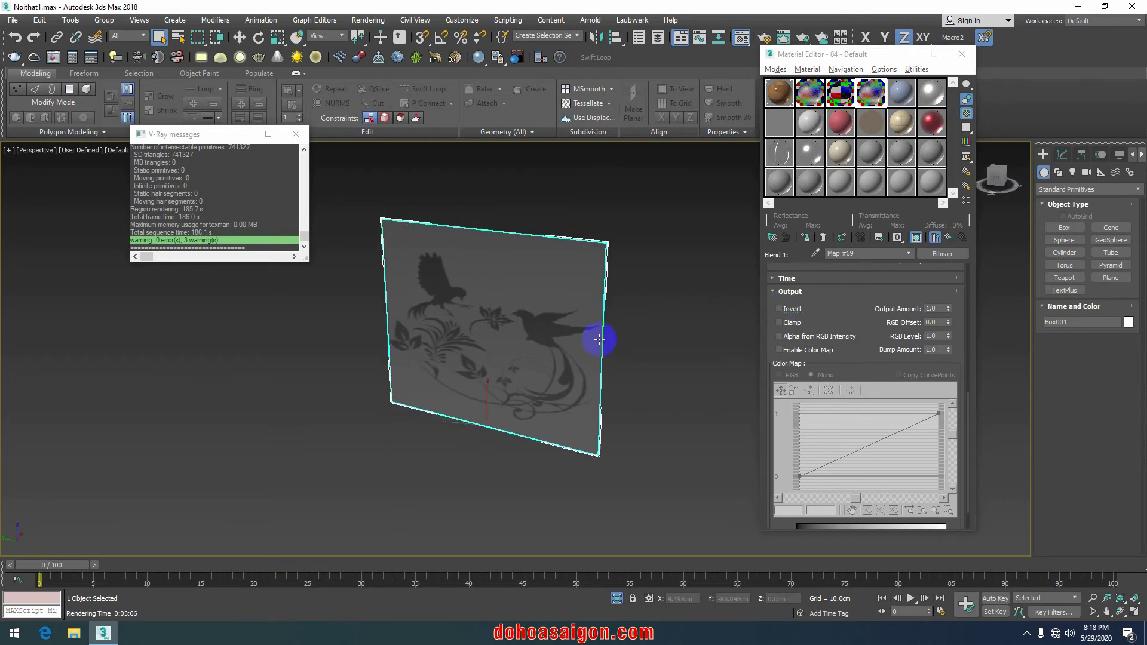
middle_click_drag(594, 313, 598, 334, "alt")
left_click(1064, 156)
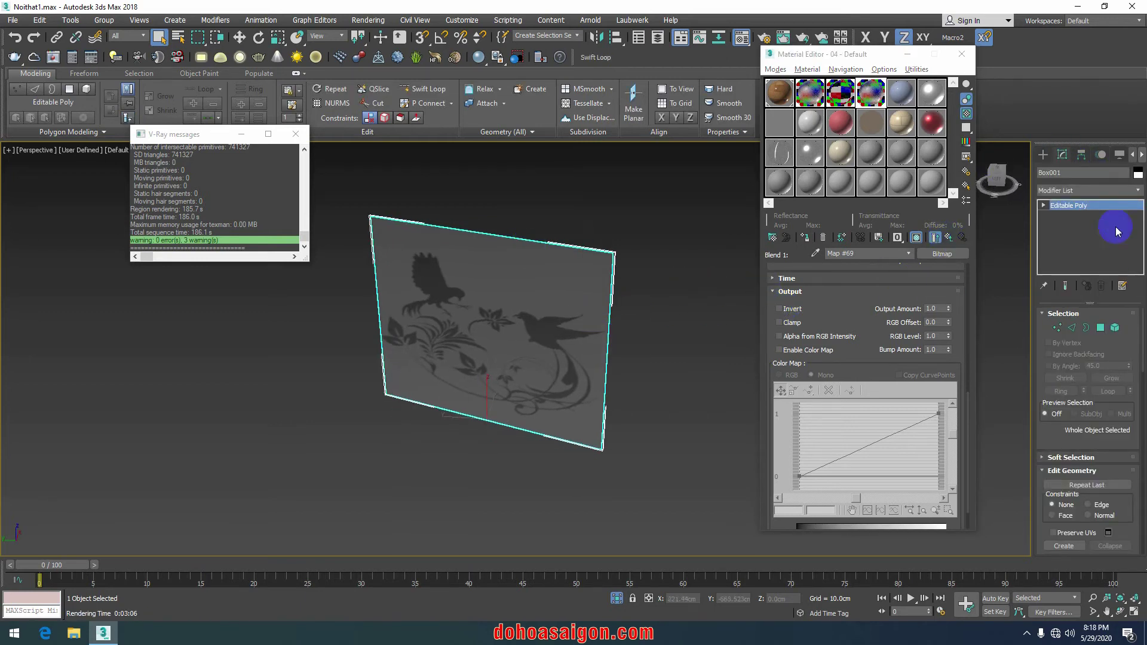
Step: Select the panel's polygon and add a UVW Map modifier with Box mapping
left_click(1101, 328)
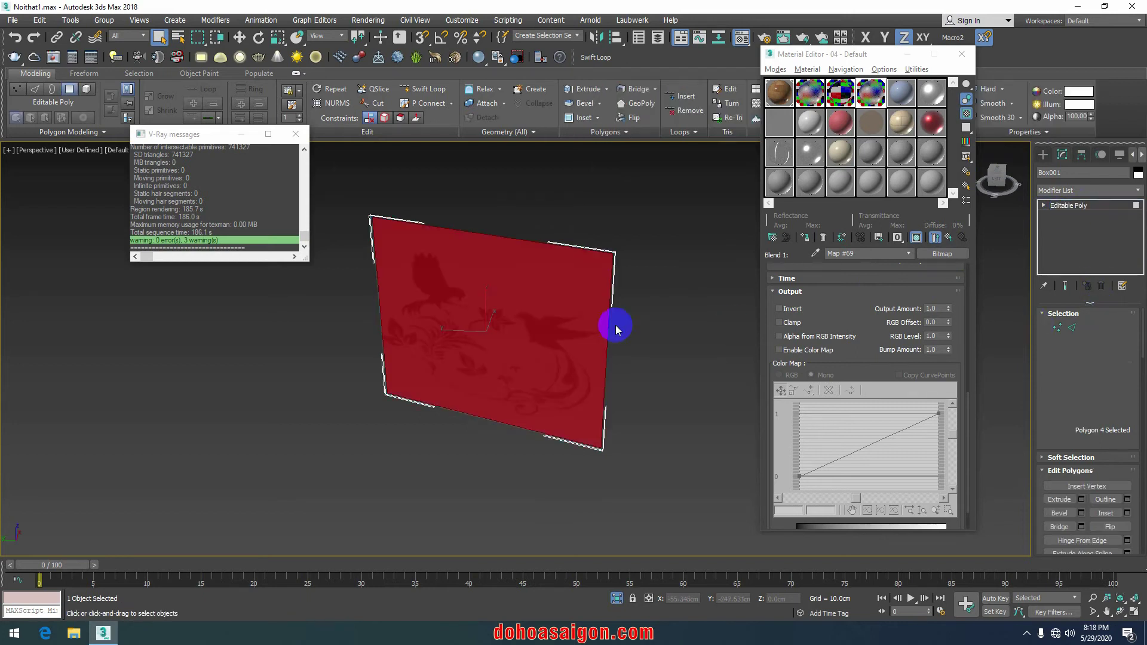
left_click(525, 316)
left_click(1091, 190)
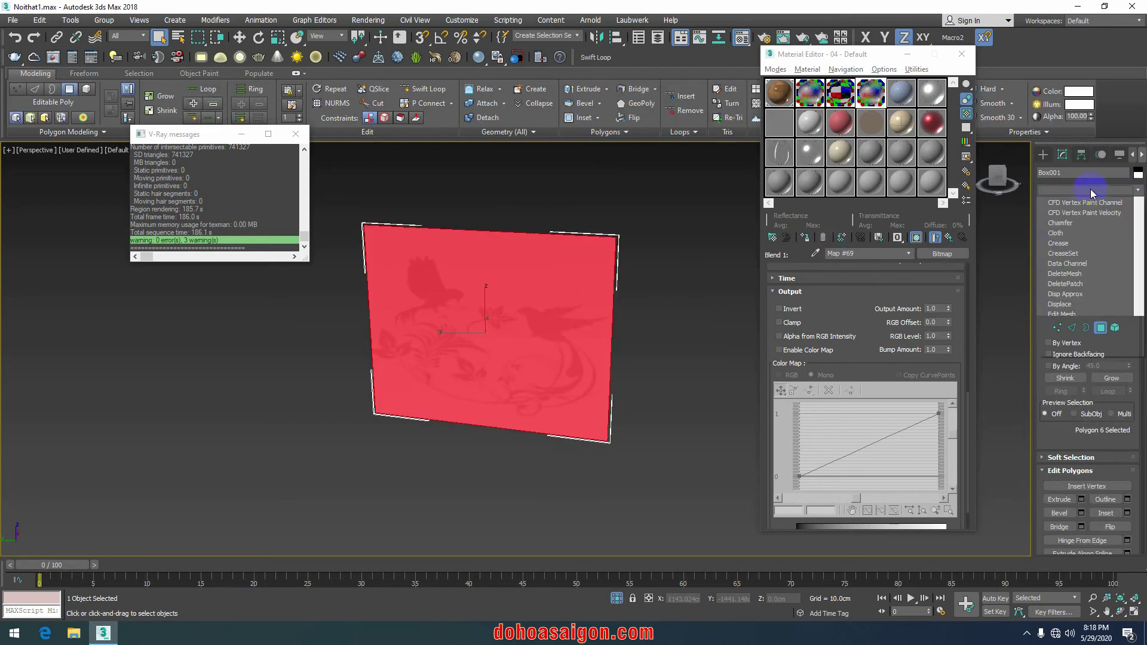
scroll(1091, 192, "down", 1)
scroll(1091, 189, "down", 2)
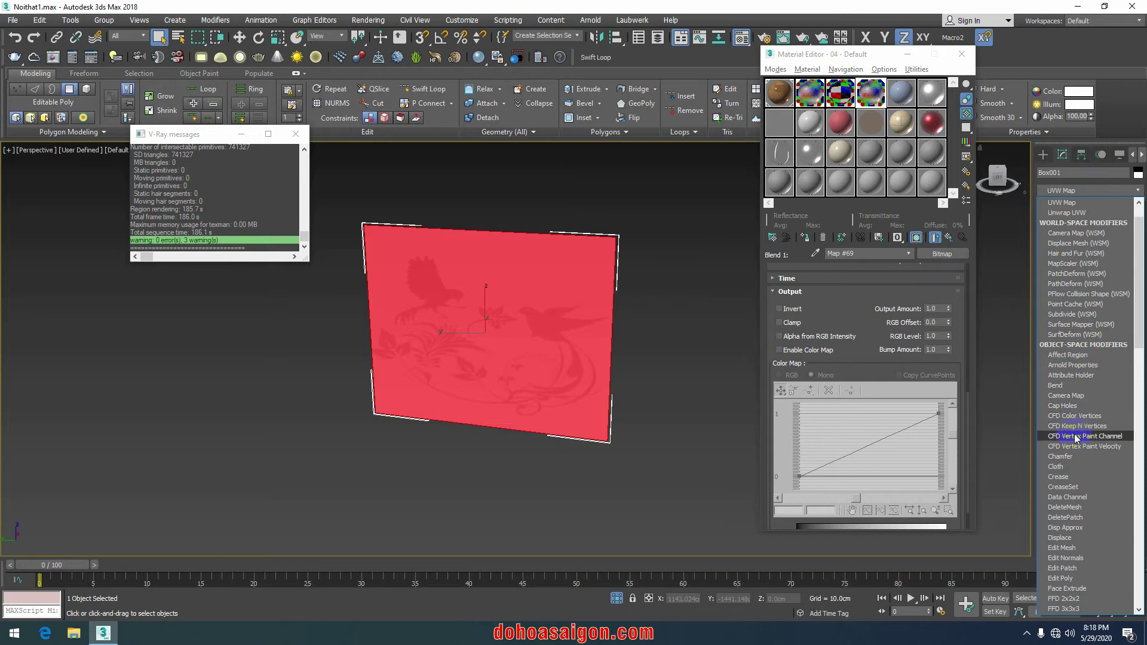
scroll(1092, 488, "down", 3)
scroll(1094, 482, "down", 2)
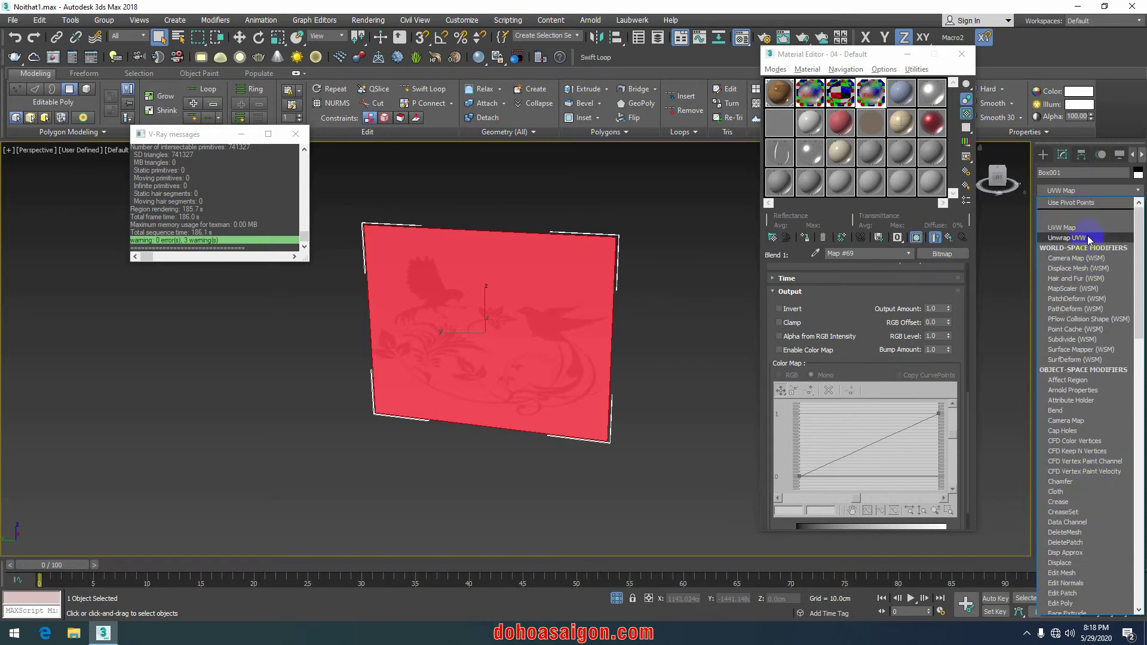
left_click(1086, 230)
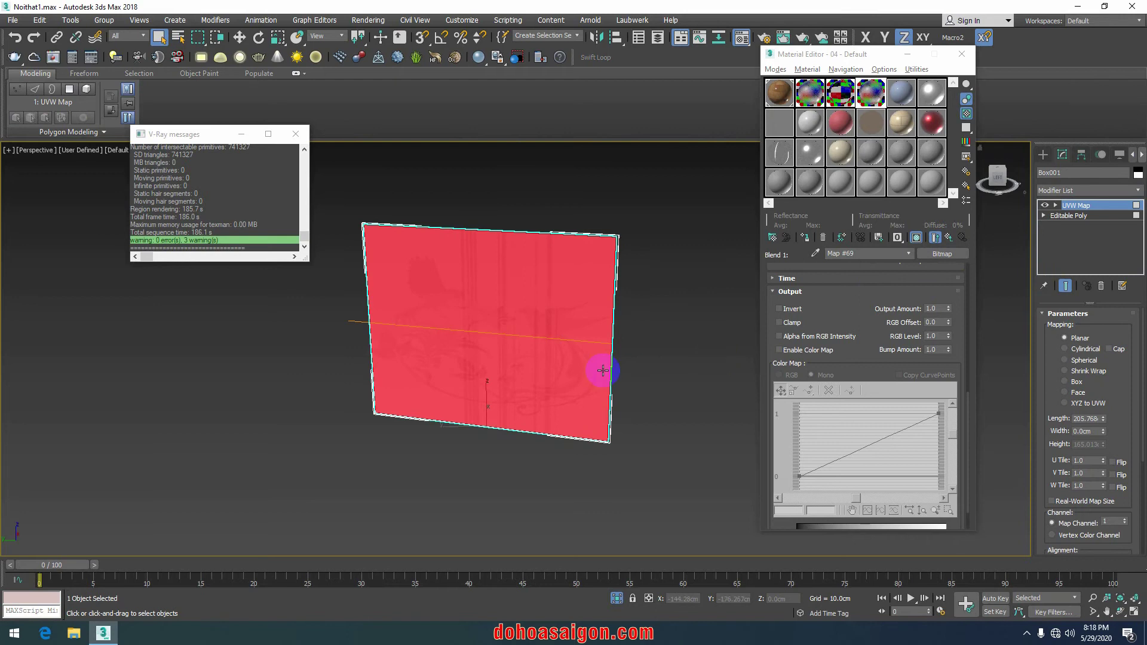
left_click(1069, 385)
mouse_move(548, 354)
middle_mouse_down("alt")
mouse_move(507, 343)
mouse_move(414, 354)
mouse_move(524, 356)
mouse_move(527, 340)
mouse_move(472, 329)
mouse_move(616, 318)
middle_mouse_up("alt")
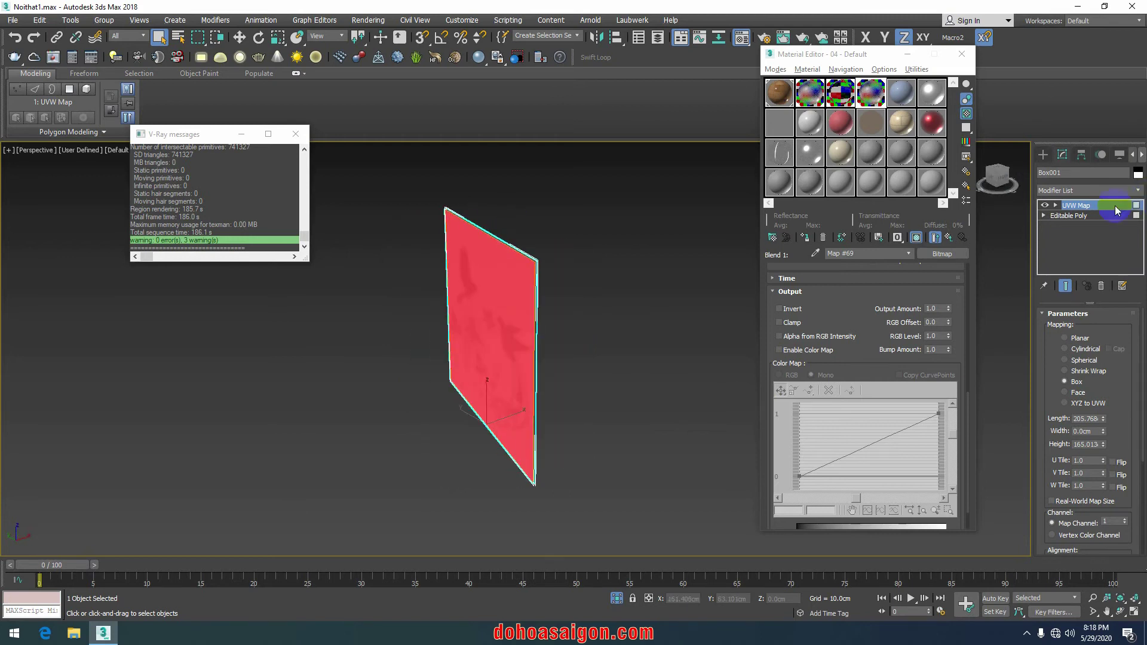
Step: Return to Editable Poly and select the panel's front polygon, Polygon 6
left_click(1087, 219)
left_click(502, 330)
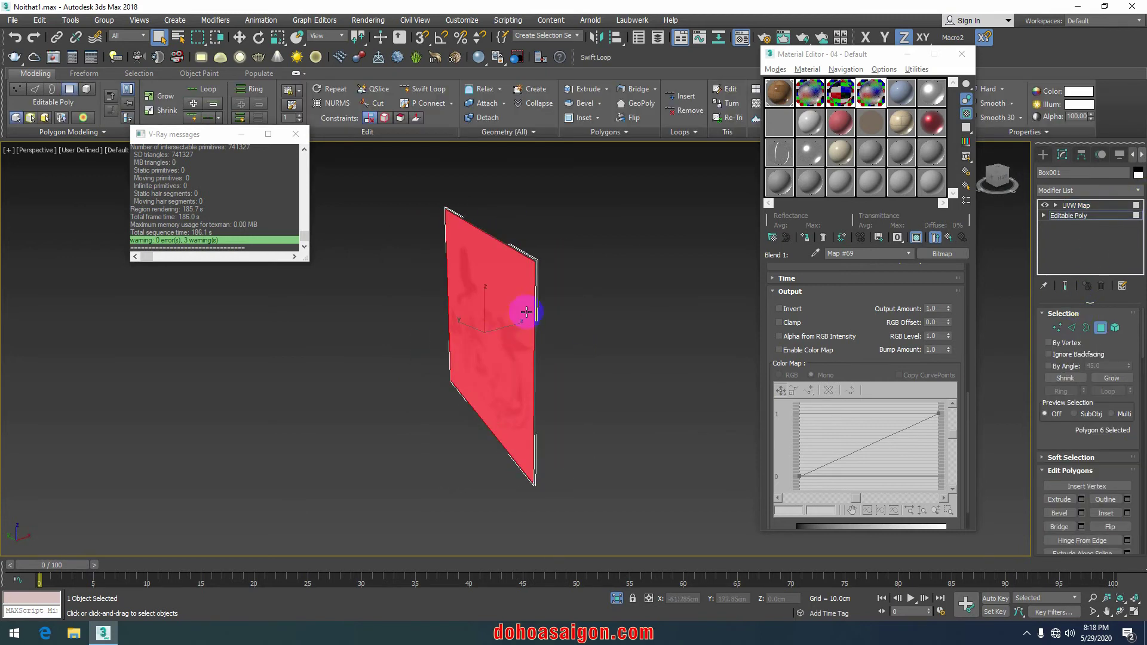
mouse_move(526, 311)
middle_mouse_down("alt")
mouse_move(448, 299)
mouse_move(512, 336)
mouse_move(452, 396)
mouse_move(410, 389)
mouse_move(456, 328)
mouse_move(418, 313)
mouse_move(556, 305)
mouse_move(597, 290)
middle_mouse_up("alt")
left_click(897, 238)
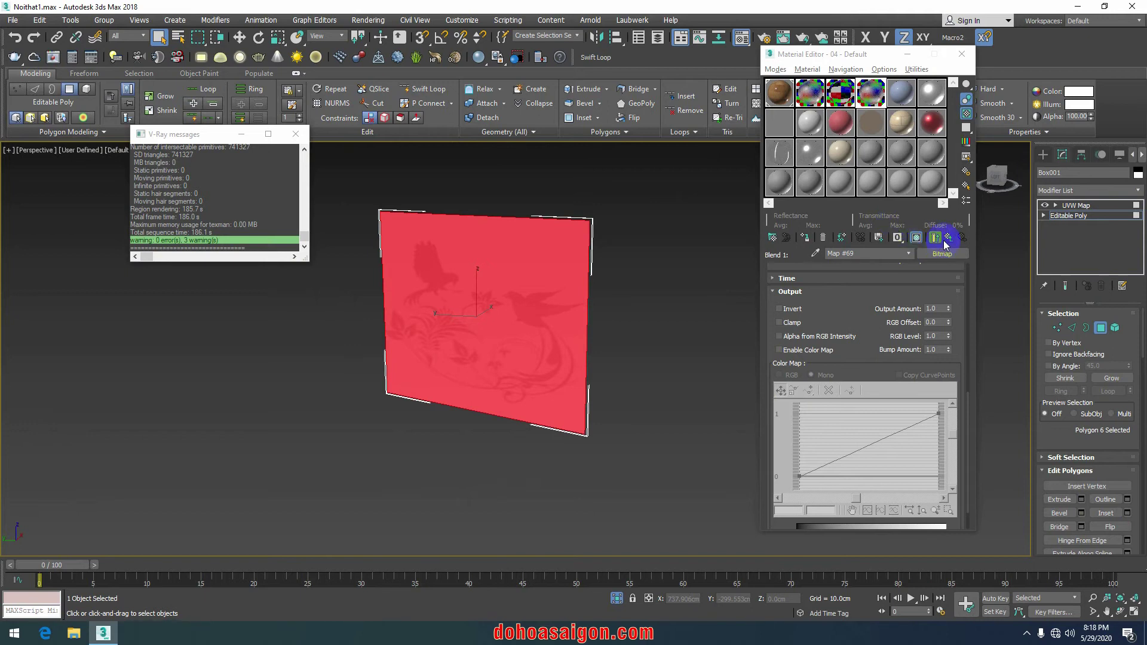
Step: Set the base clear glass material's refraction colour to black
left_click(946, 245)
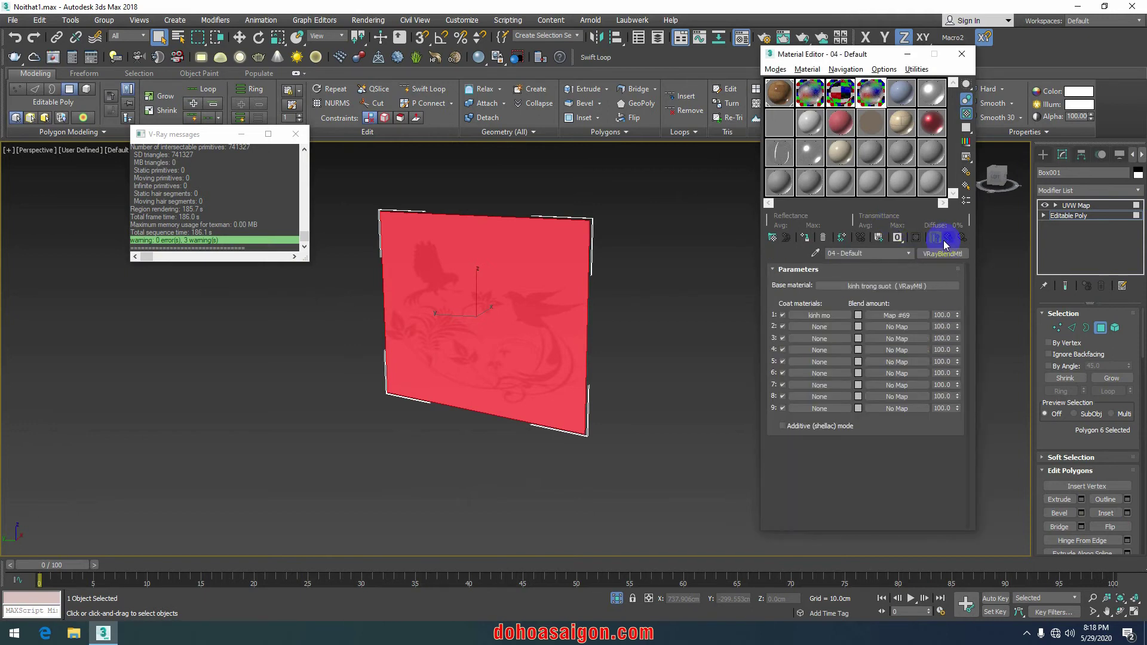
left_click(865, 287)
left_click(838, 409)
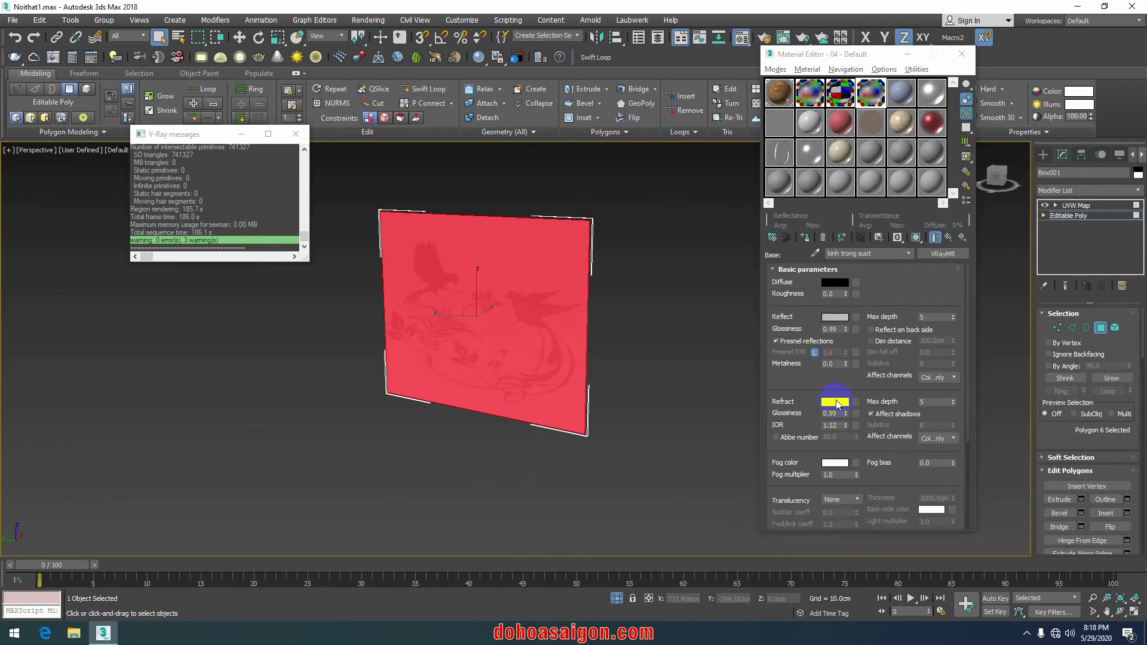
left_click_drag(413, 137, 380, 138)
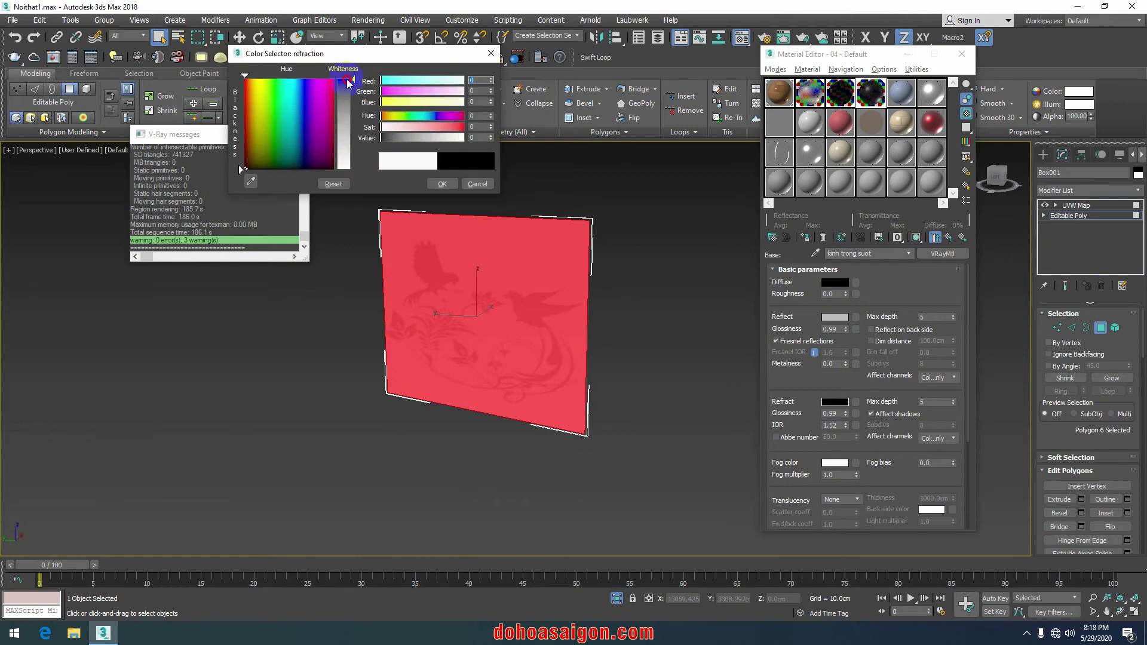
left_click(442, 184)
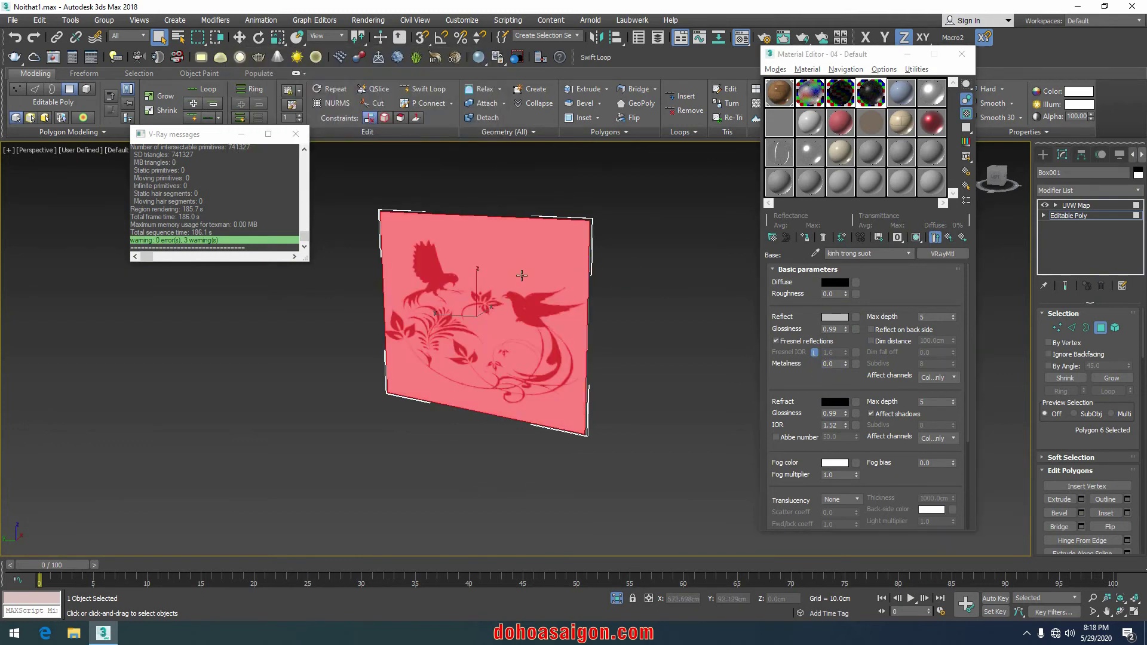
Step: Shrink the UVW mapping to about 81 cm length and 88 cm height so the pattern repeats
mouse_move(520, 269)
middle_mouse_down("alt")
mouse_move(435, 274)
mouse_move(536, 282)
middle_mouse_up("alt")
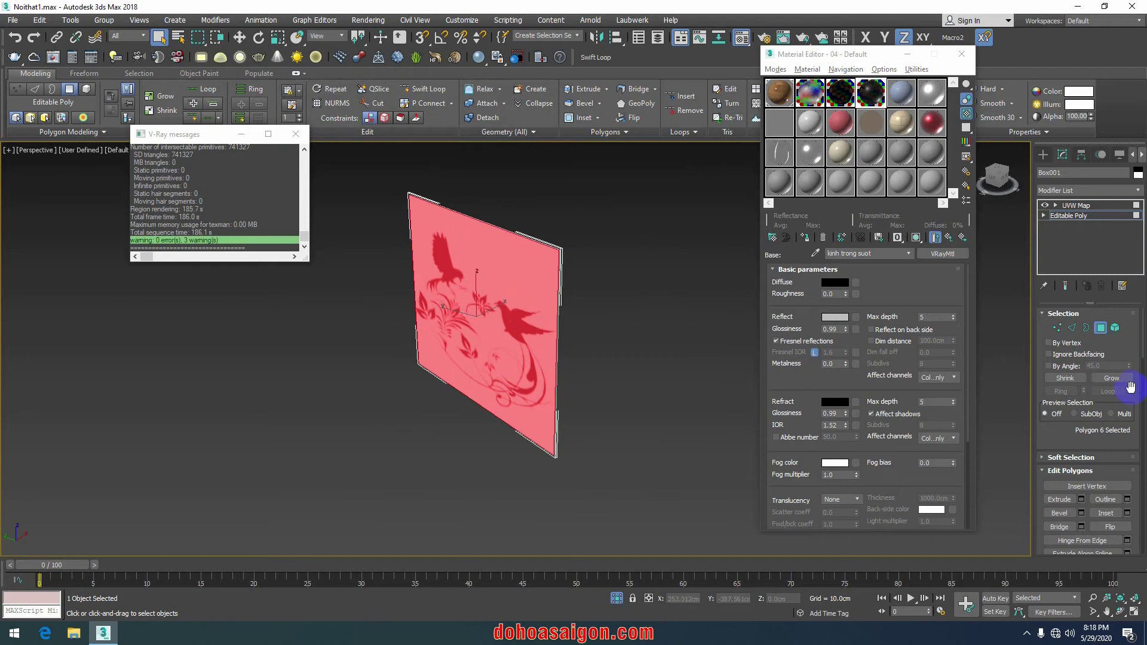
left_click(1080, 205)
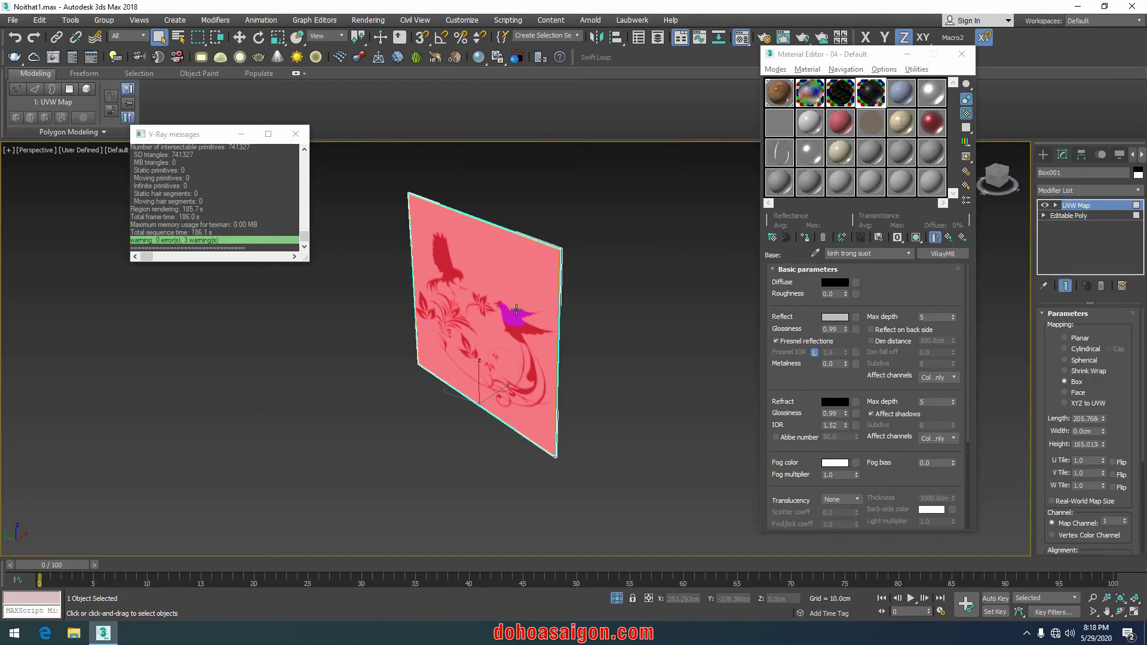
middle_click_drag(517, 310, 430, 295, "alt")
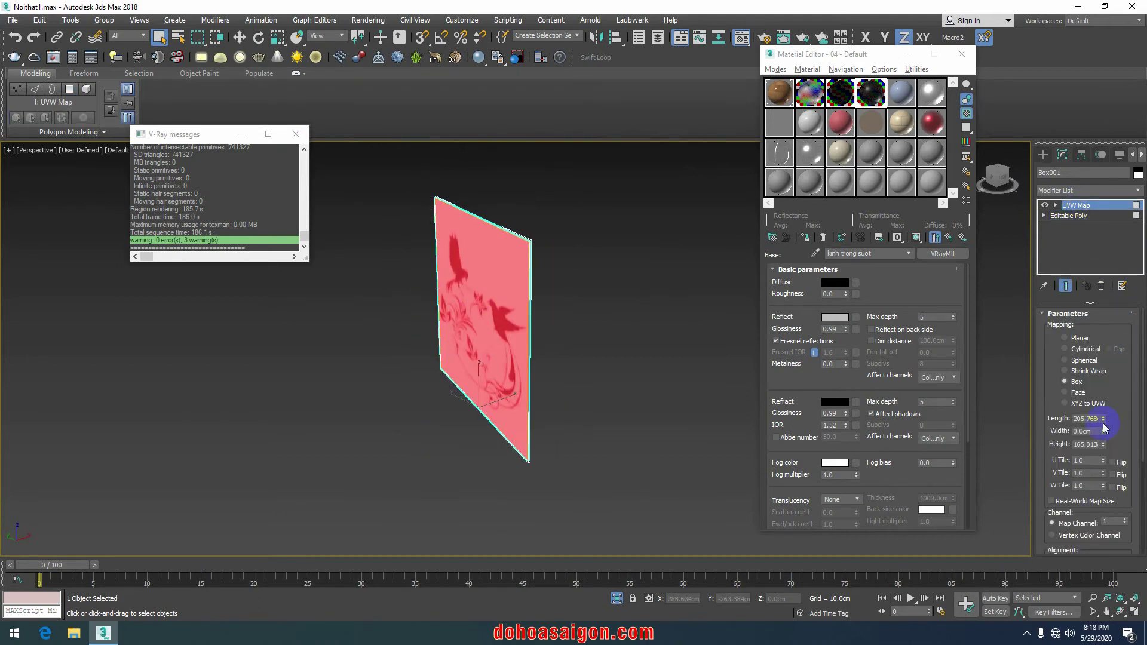
middle_click_drag(527, 388, 699, 384, "alt")
left_click(1084, 421)
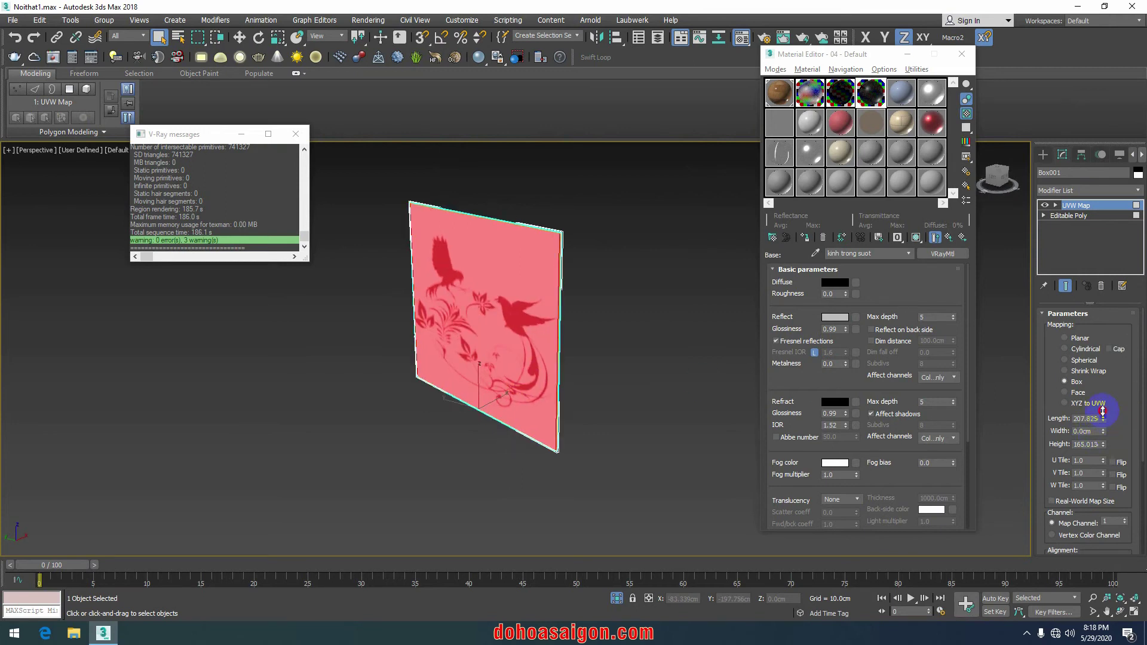
left_click_drag(1105, 420, 1105, 411)
middle_click_drag(518, 327, 523, 309, "alt")
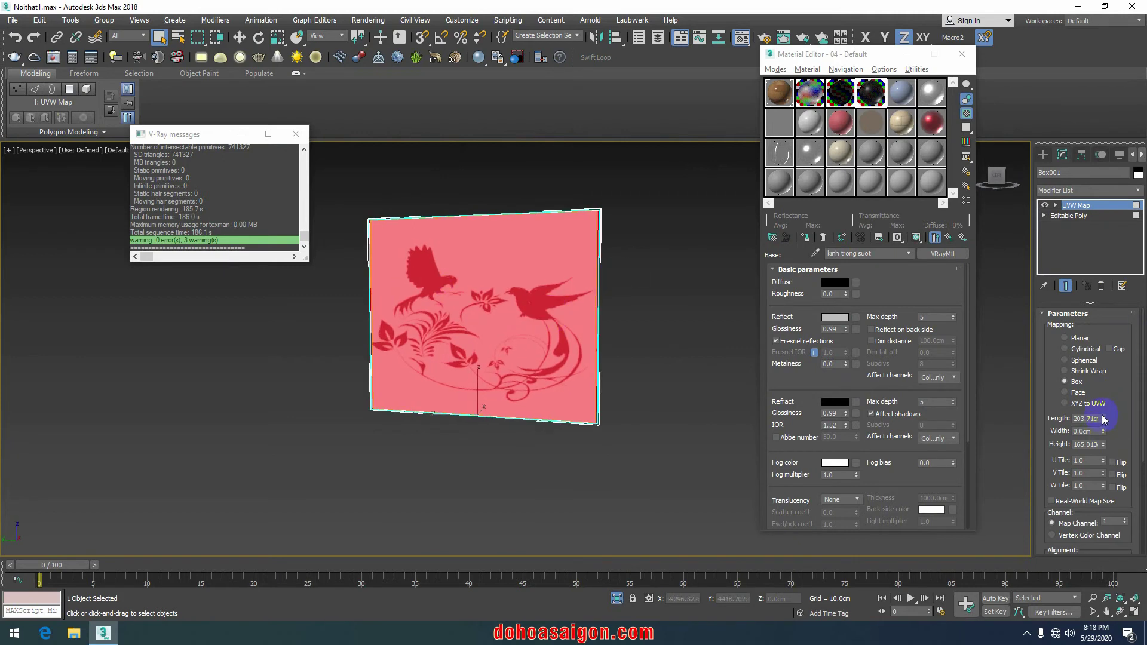
mouse_move(1105, 420)
left_mouse_down()
mouse_move(1122, 449)
mouse_move(1108, 474)
mouse_move(1108, 462)
left_mouse_up()
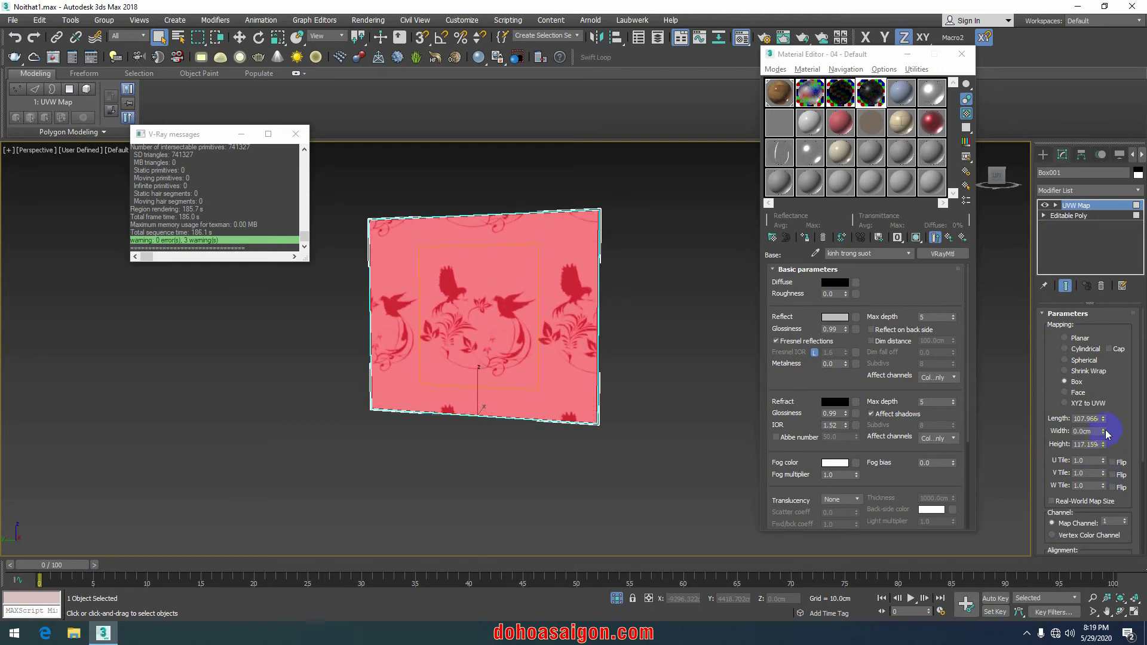
left_click_drag(1105, 420, 1107, 432)
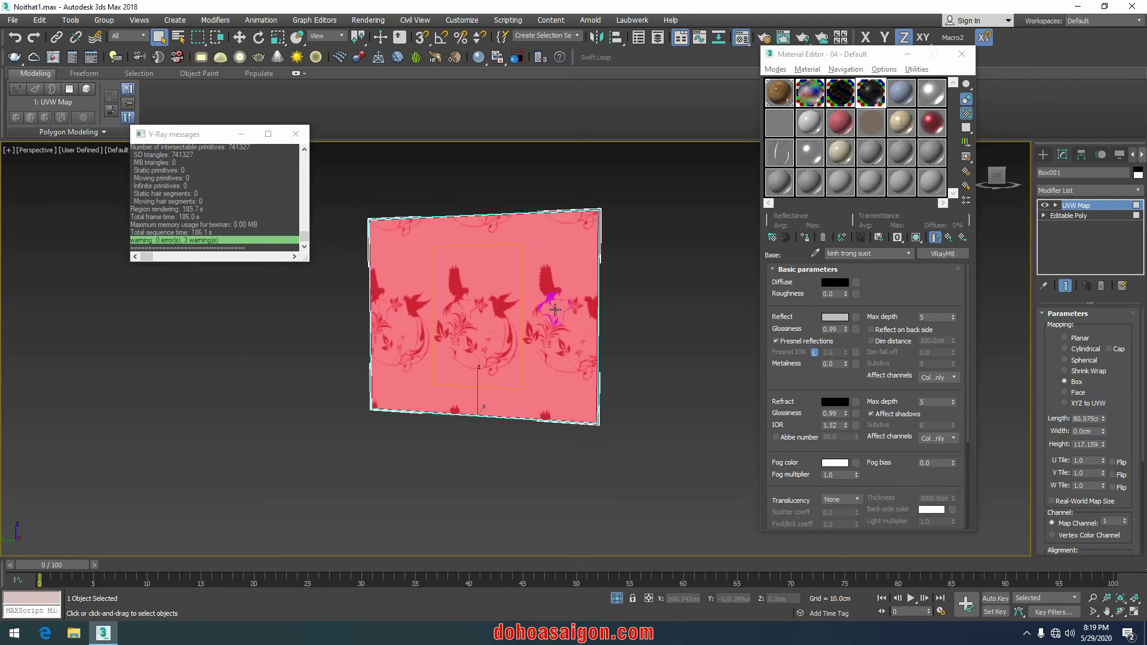
left_click_drag(1105, 448, 1104, 461)
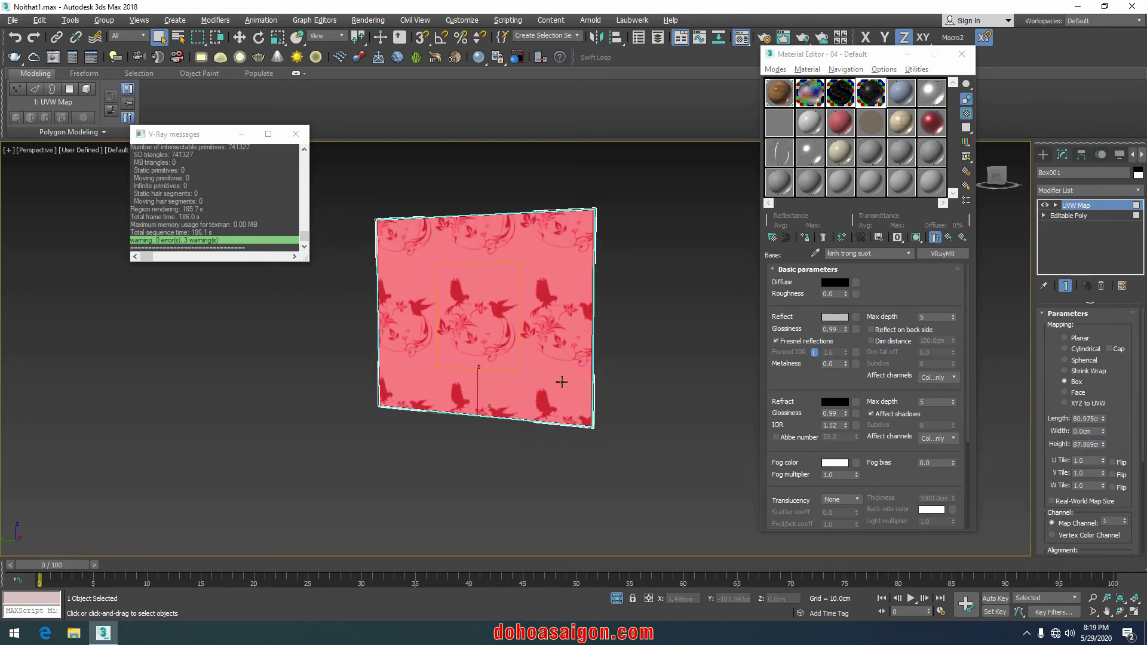
Step: Collapse the glass panel to an Editable Poly
middle_click_drag(608, 384, 563, 394, "alt")
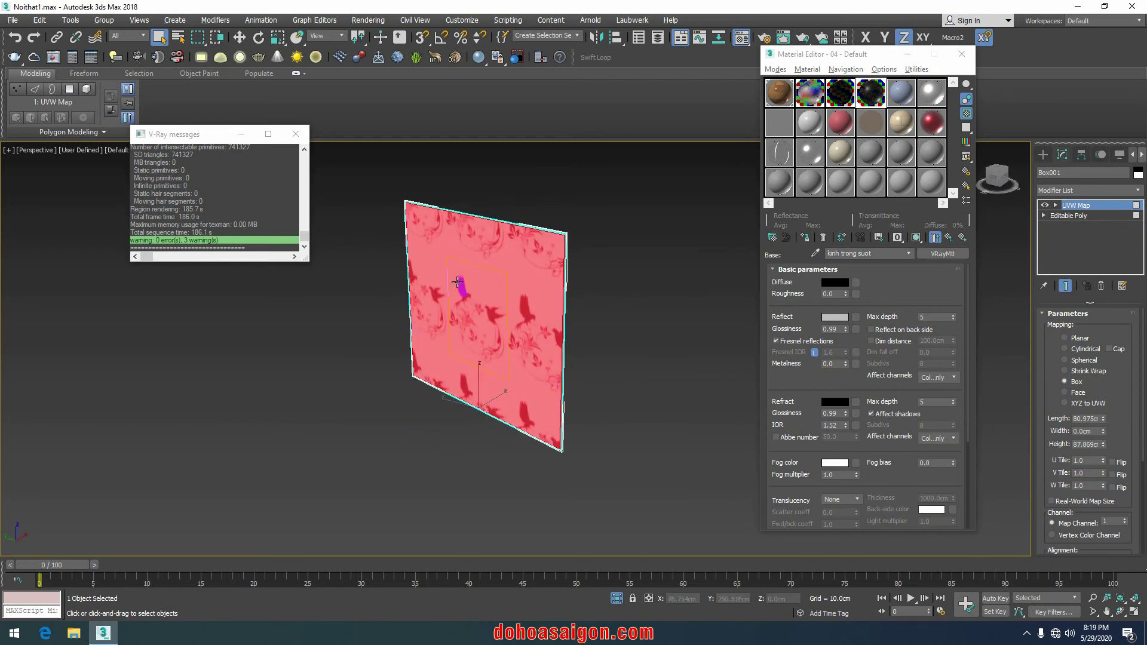
scroll(458, 283, "up", 2)
middle_click_drag(548, 292, 463, 294, "alt")
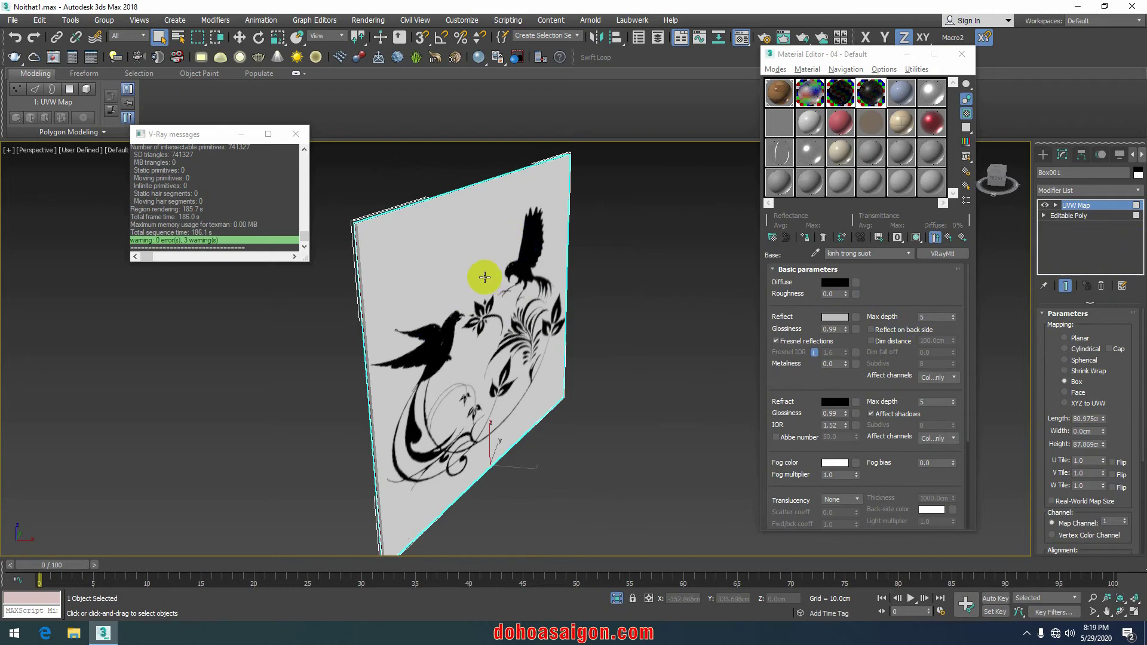
mouse_move(484, 277)
middle_mouse_down("alt")
mouse_move(588, 269)
mouse_move(559, 269)
mouse_move(545, 247)
middle_mouse_up("alt")
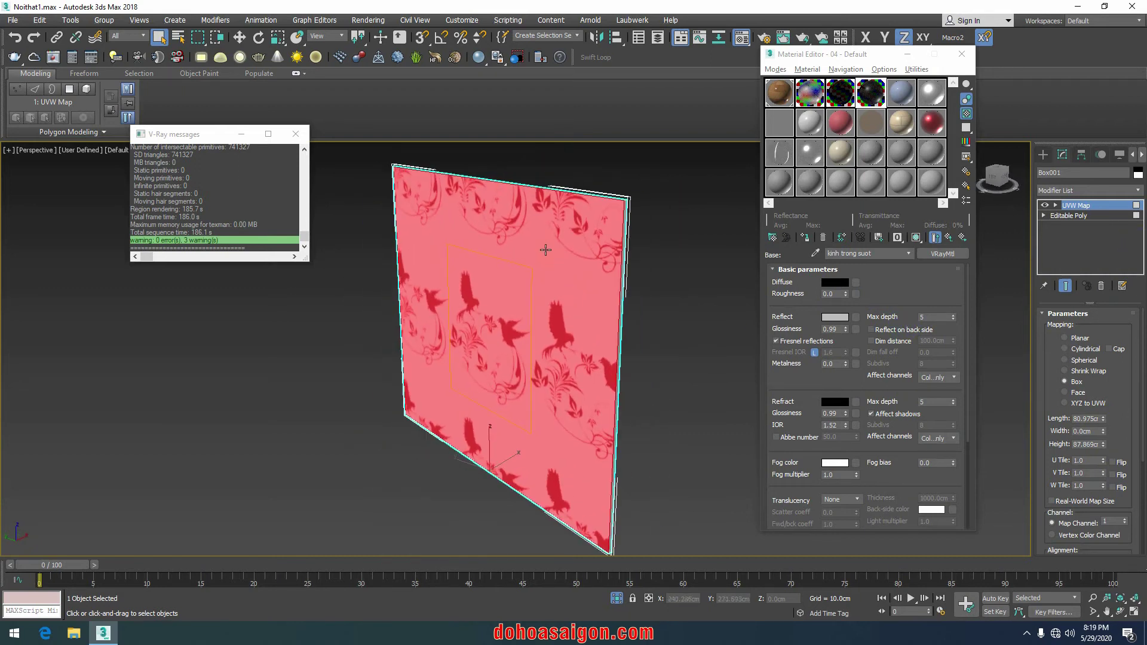
right_click(545, 245)
mouse_move(568, 369)
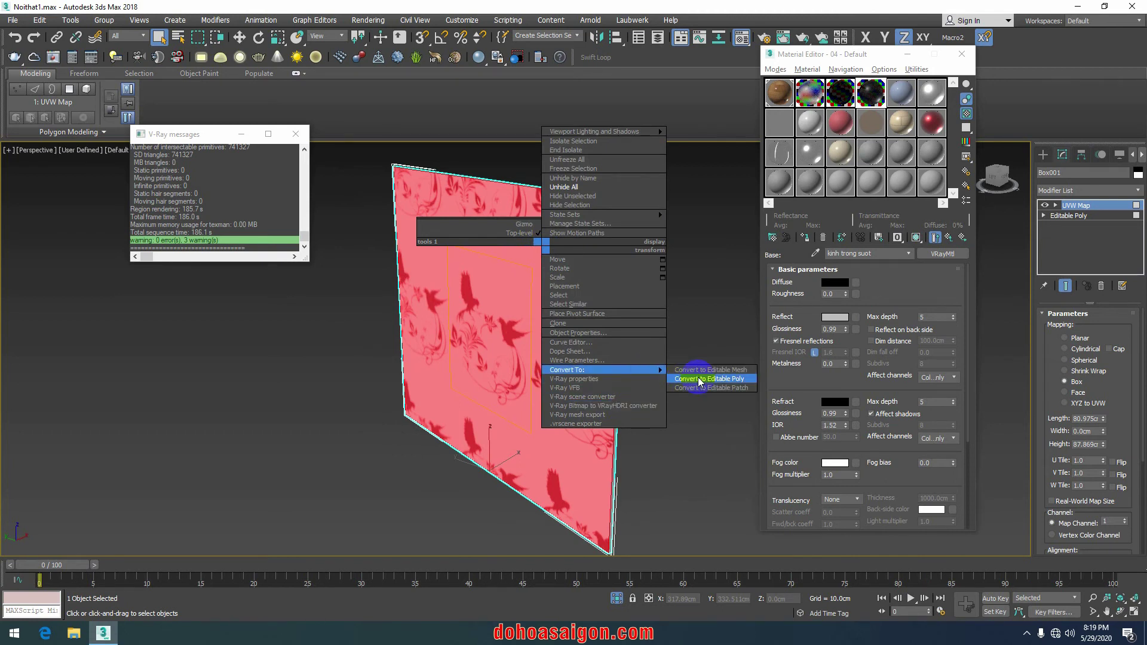
left_click(701, 380)
Step: Select all the panel's polygons and reapply a Box UVW Map at 80 cm length and height
middle_click_drag(590, 332, 512, 302, "alt")
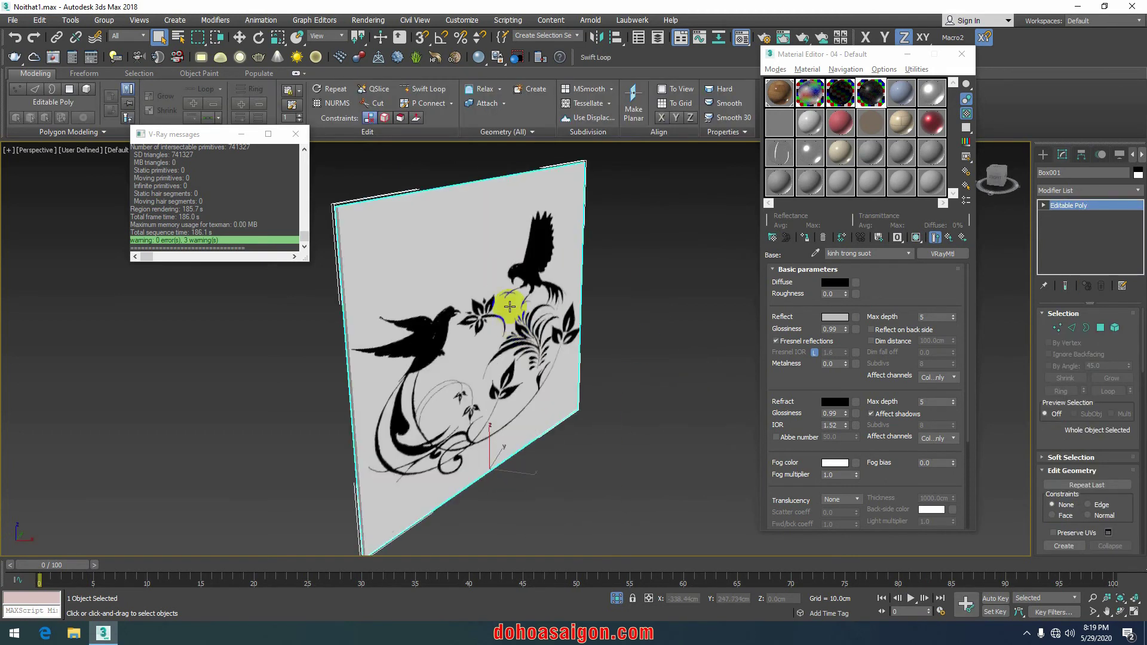
left_click(1099, 328)
mouse_move(410, 328)
middle_mouse_down("alt")
mouse_move(525, 326)
mouse_move(461, 320)
mouse_move(529, 331)
middle_mouse_up("alt")
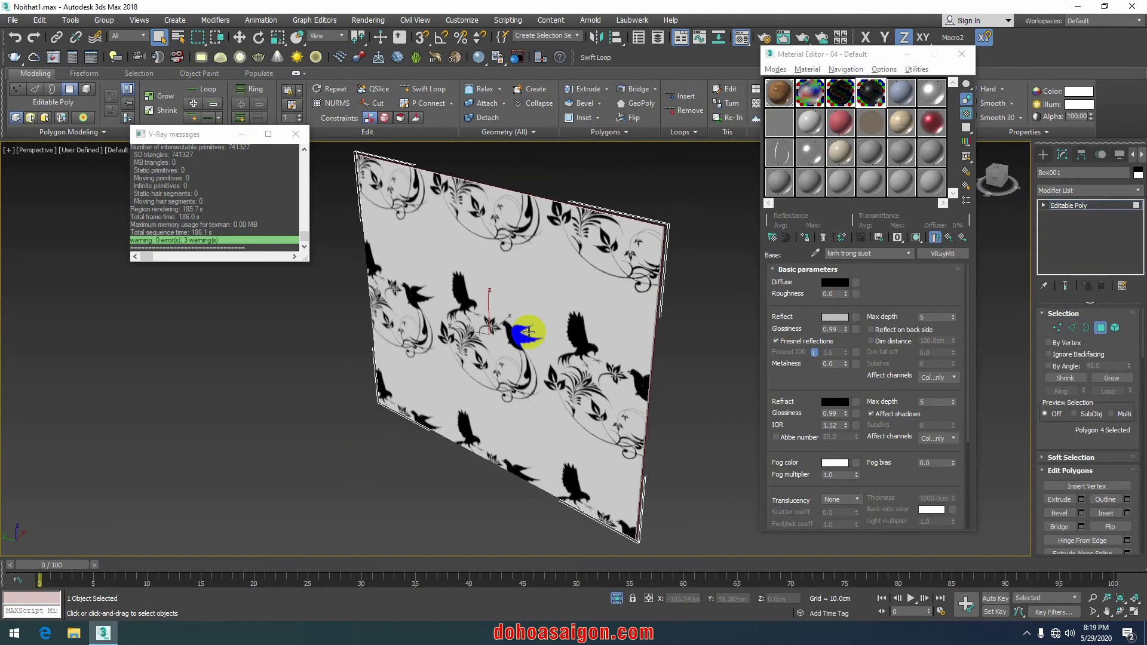
key("ctrl+a")
key("u")
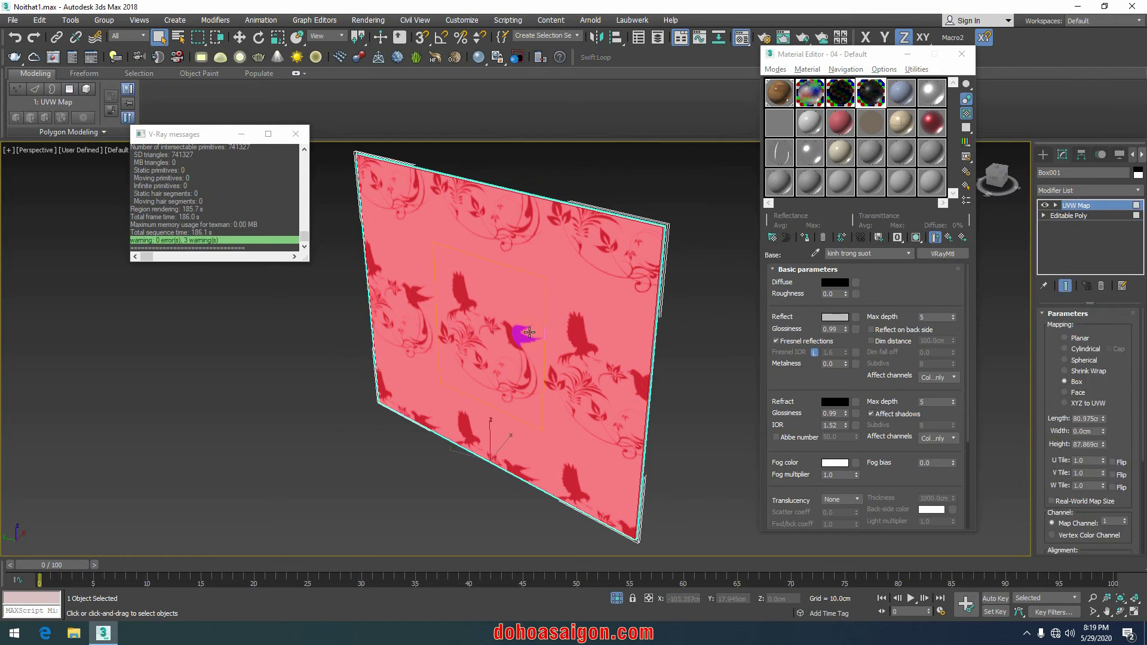
middle_click_drag(478, 335, 854, 387, "alt")
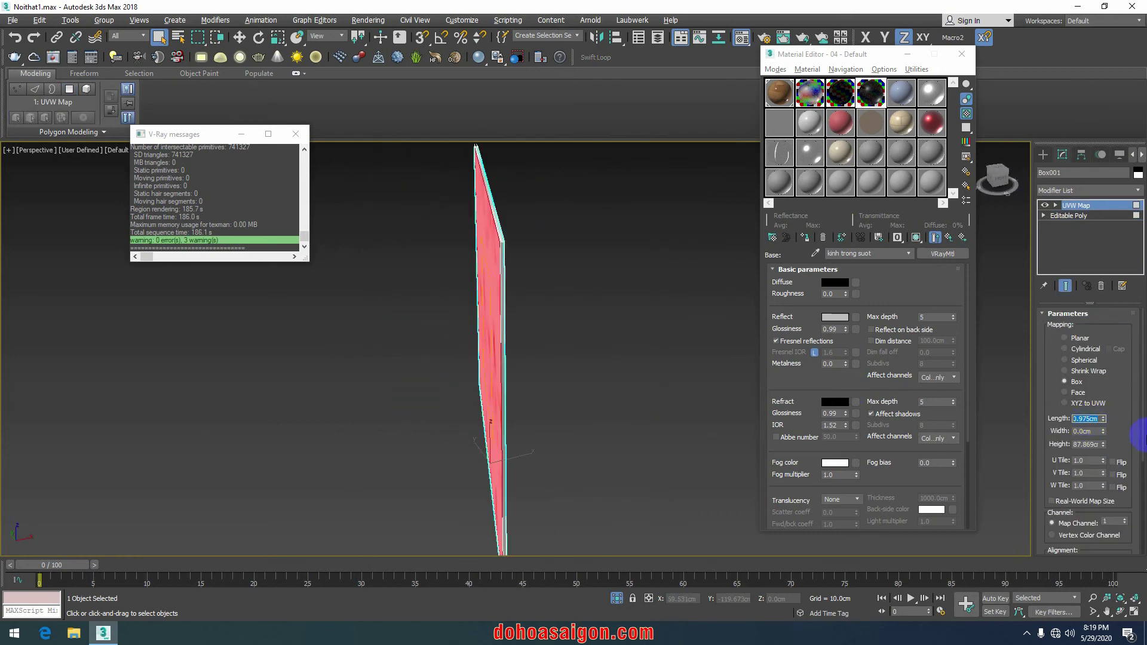
type("0.0cm")
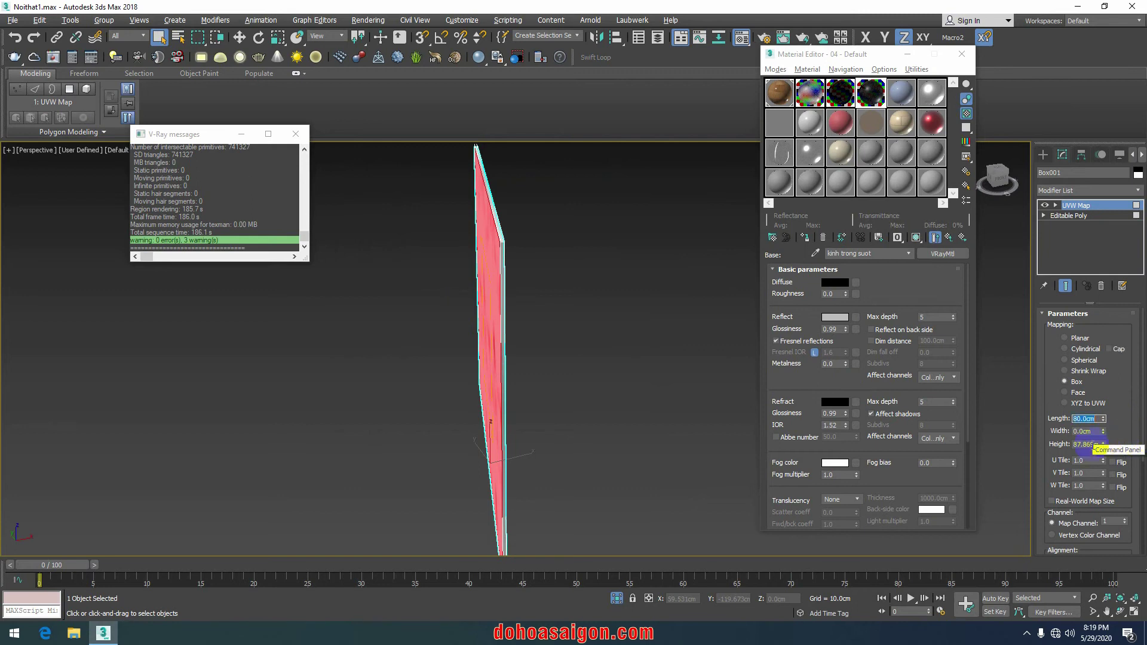
double_click(1086, 444)
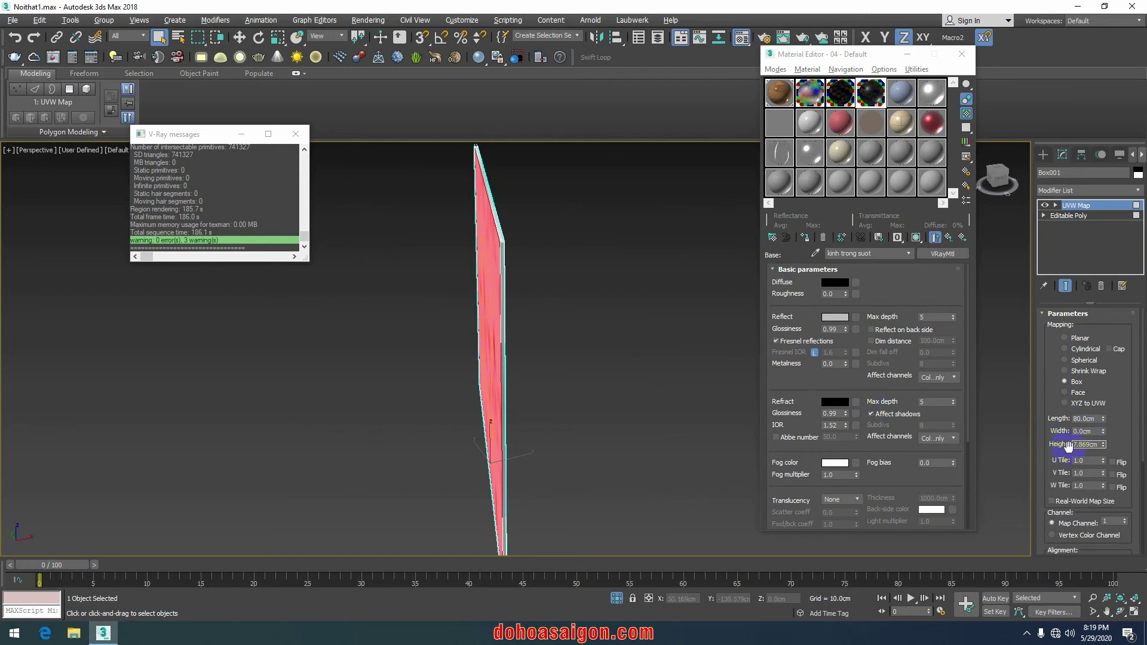
left_click_drag(1068, 446, 1084, 449)
middle_click_drag(470, 389, 541, 346, "alt")
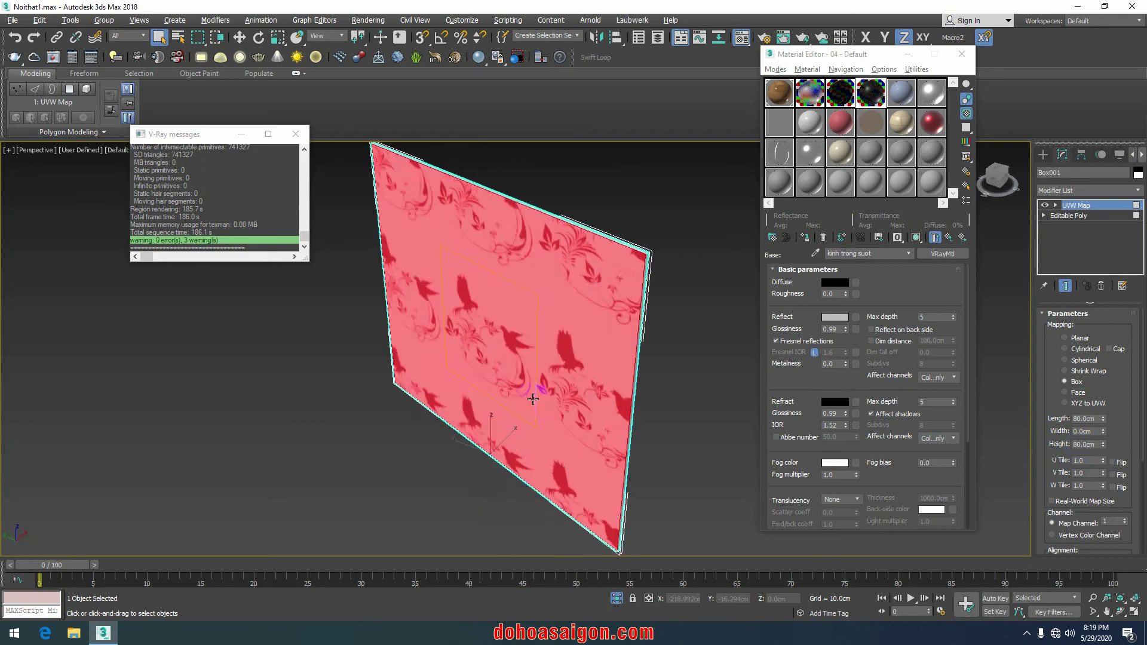
middle_click_drag(653, 371, 545, 359, "alt")
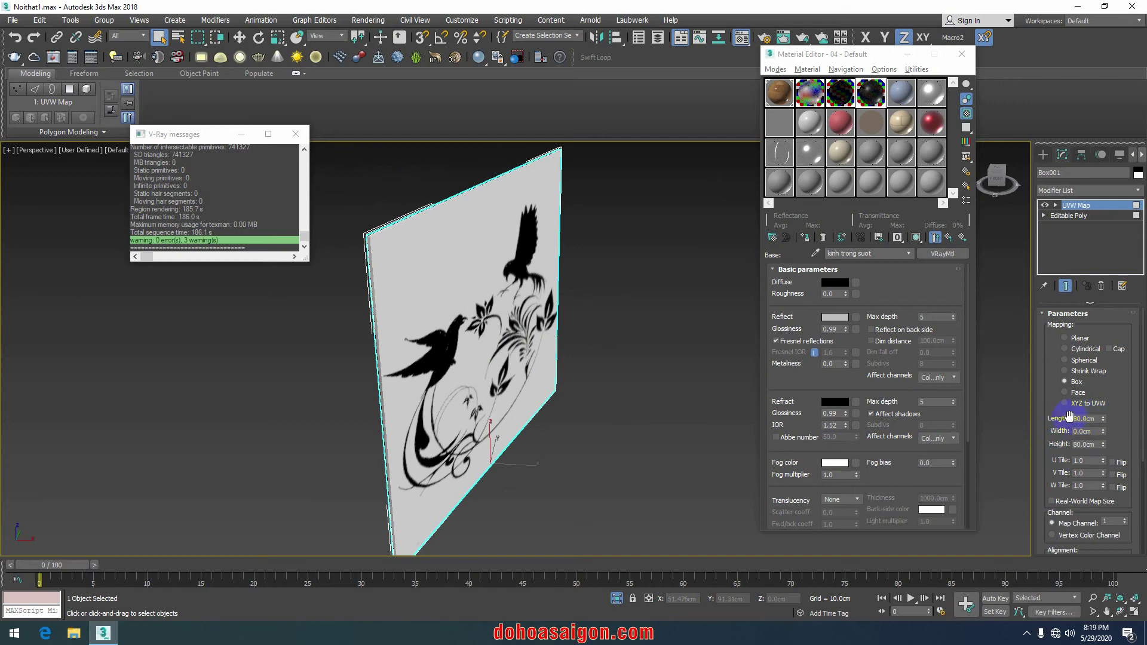
Step: Collapse the panel to Editable Poly again and select its polygons
right_click(473, 322)
mouse_move(502, 445)
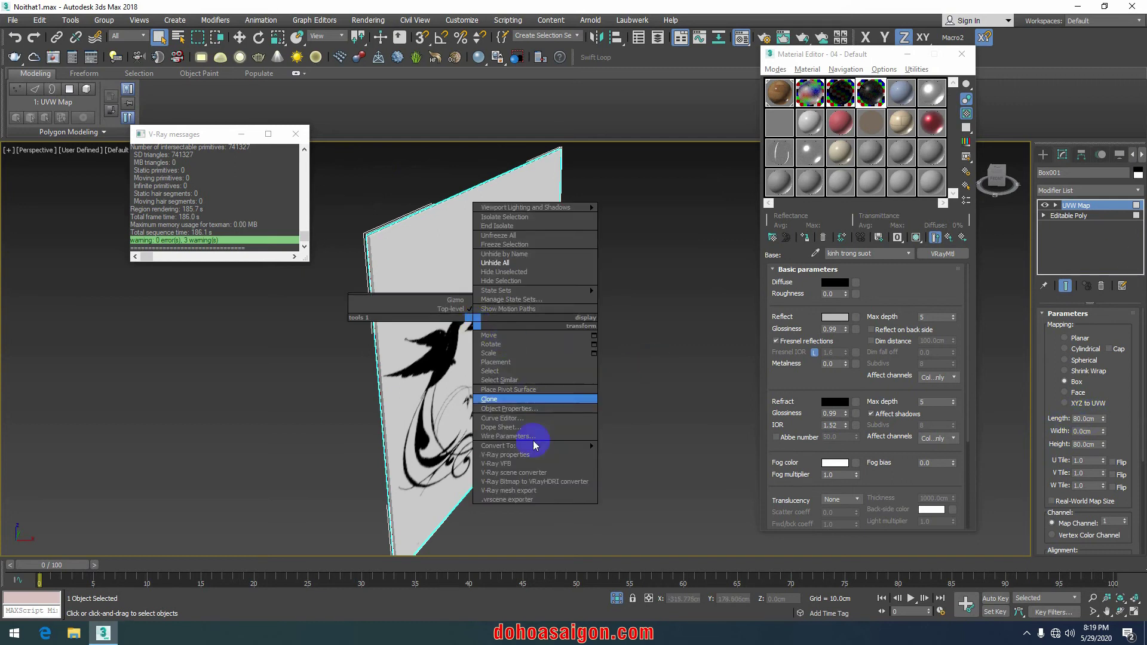
left_click(609, 454)
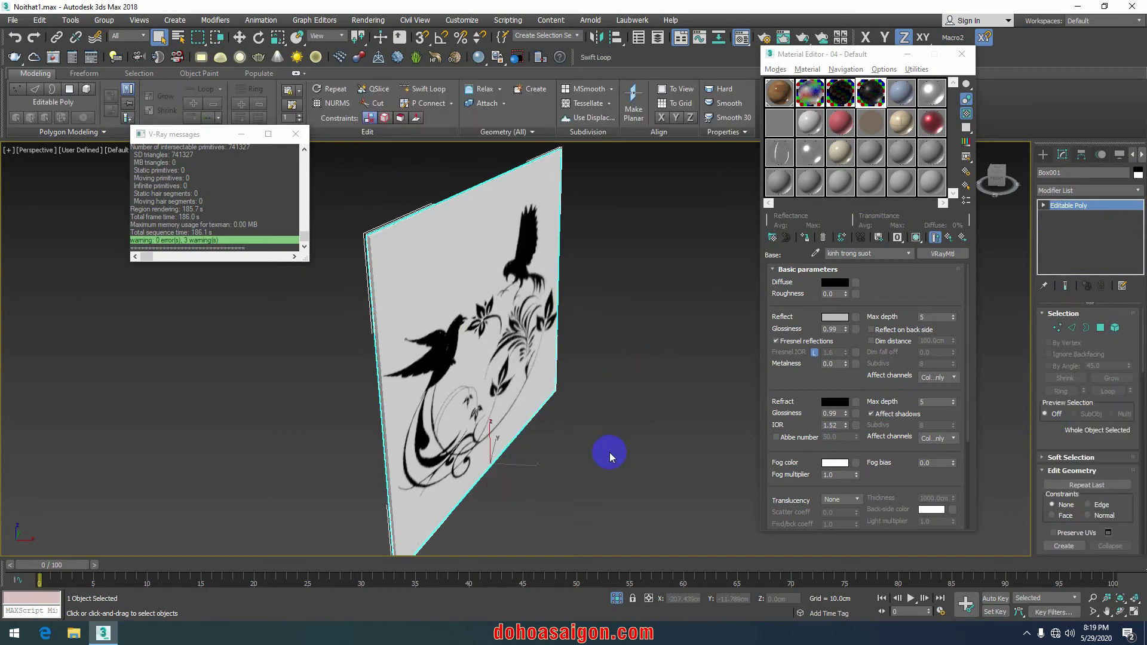
left_click(1102, 328)
left_click(367, 359)
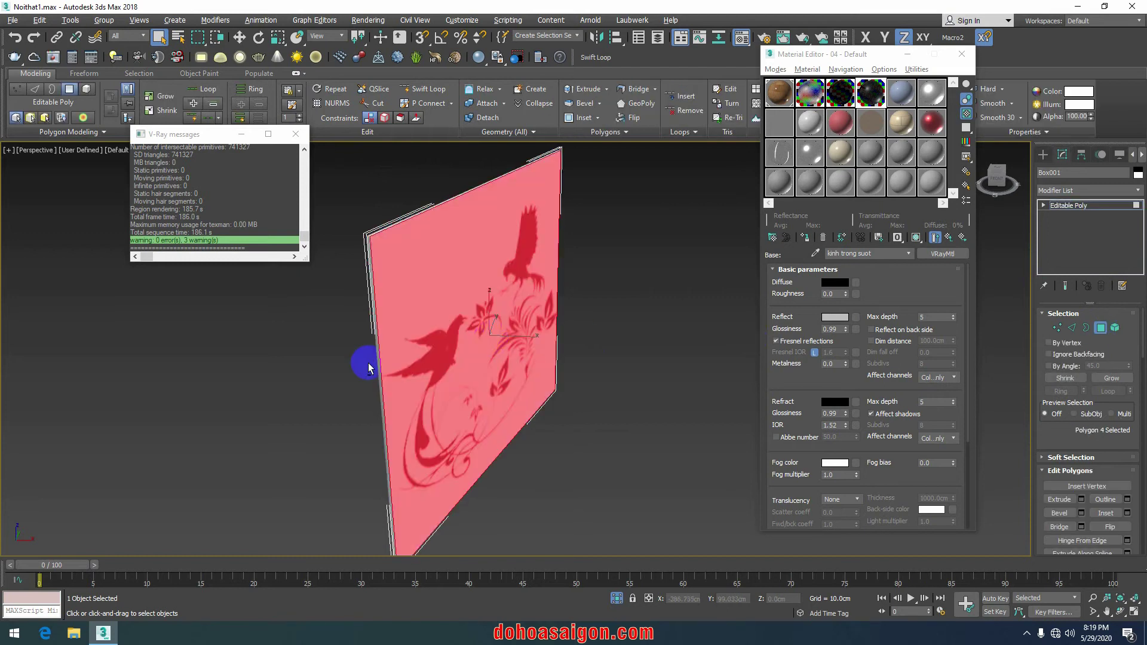
mouse_move(366, 359)
middle_mouse_down("alt")
mouse_move(512, 361)
mouse_move(427, 361)
middle_mouse_up("alt")
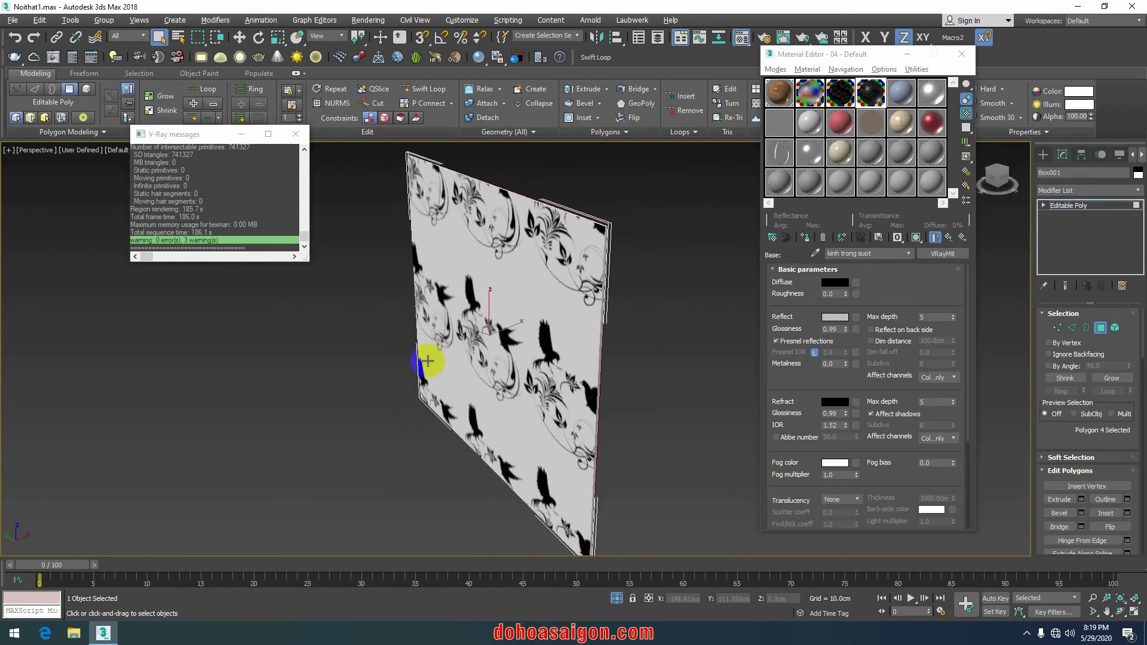
Step: Add a Box UVW Map sized 80 cm by 80 cm with U Tile Flip enabled
left_click(1087, 189)
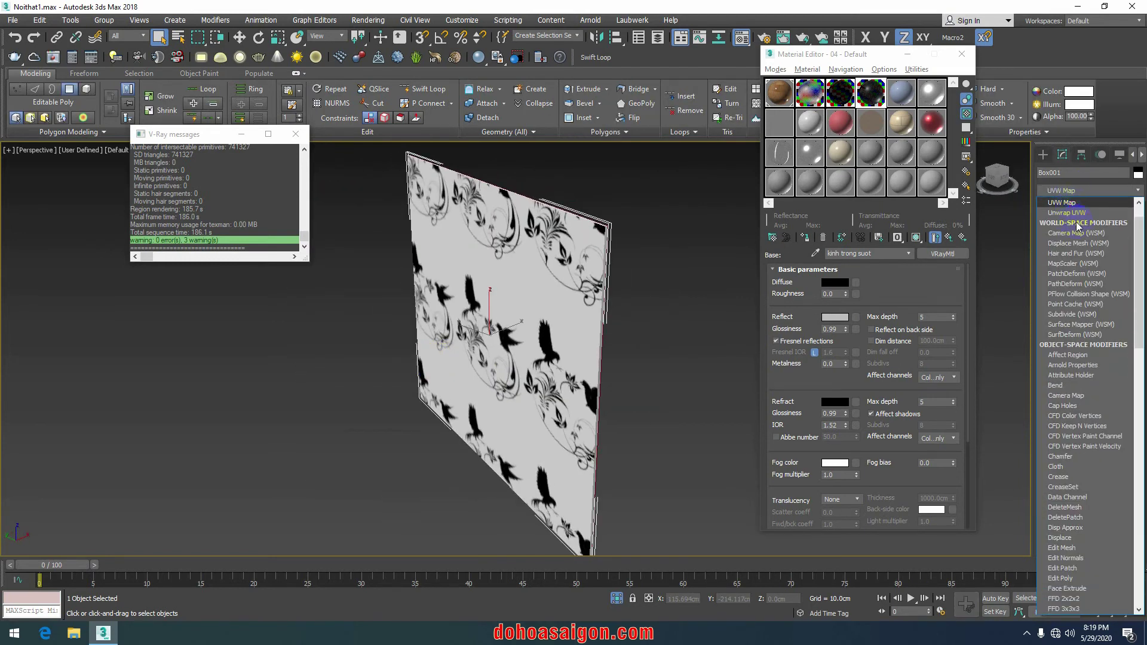
left_click(1062, 203)
middle_click_drag(480, 392, 432, 388, "alt")
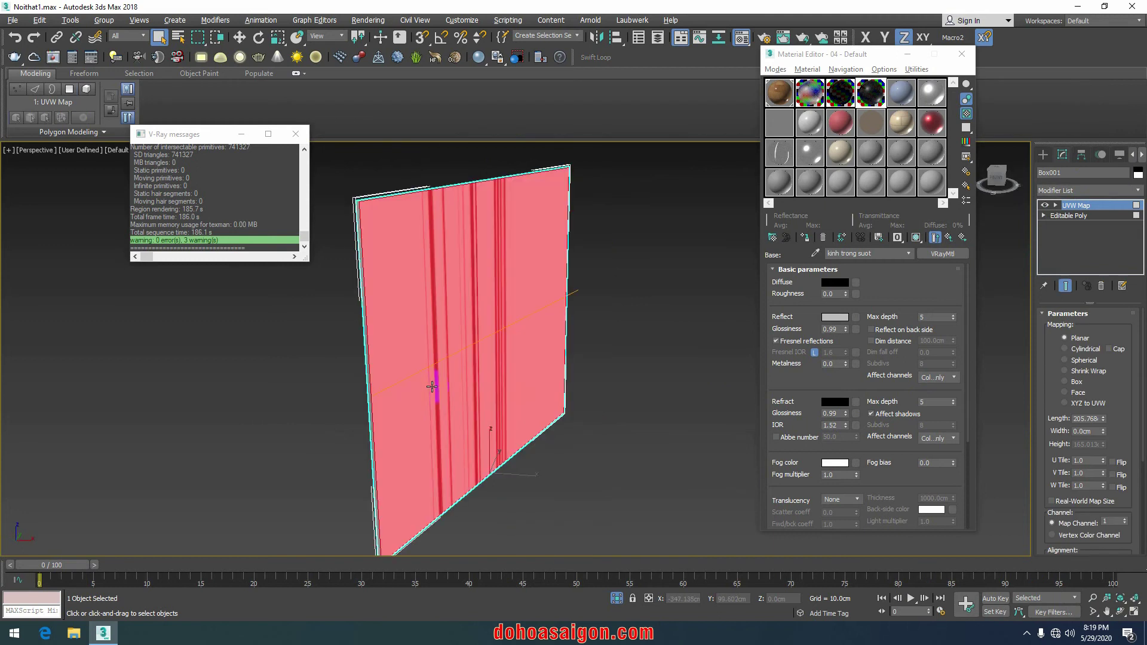
left_click(1065, 383)
type("80")
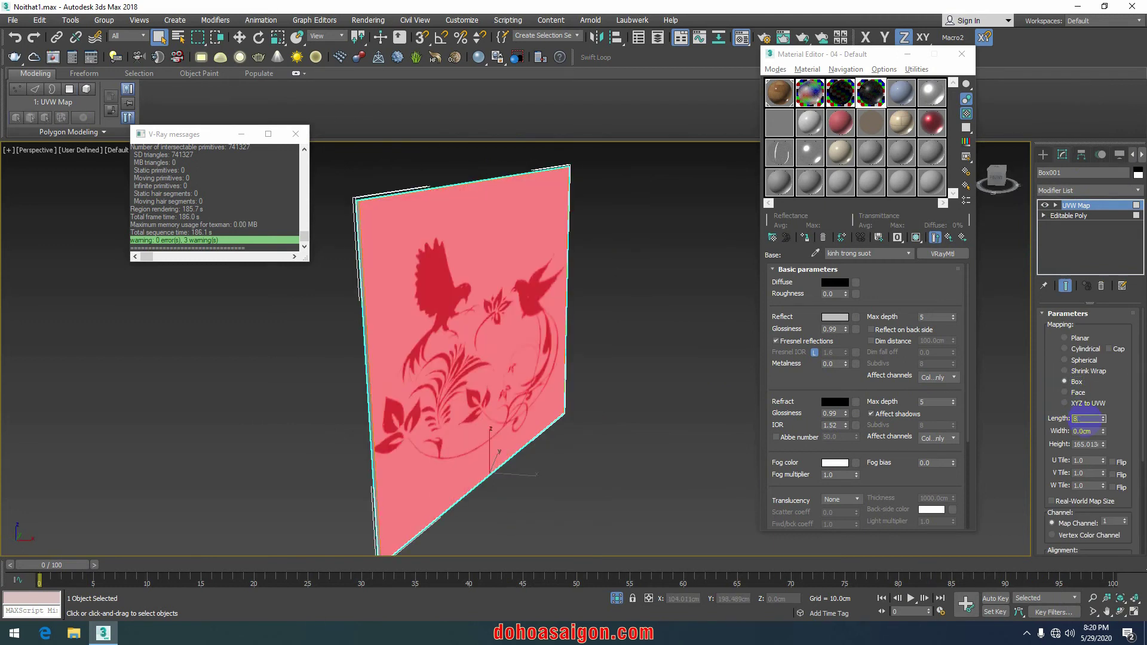
left_click(1088, 444)
type("80")
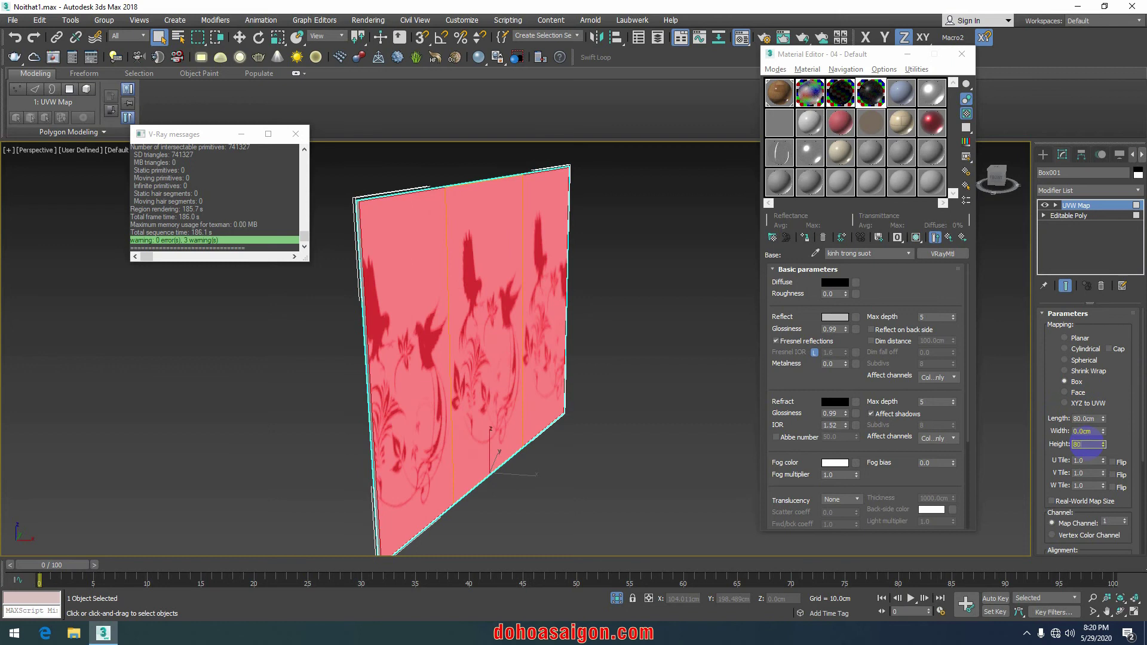
key("Return")
mouse_move(532, 403)
middle_mouse_down("alt")
mouse_move(592, 410)
mouse_move(505, 405)
middle_mouse_up("alt")
mouse_move(478, 366)
middle_mouse_down("alt")
mouse_move(589, 346)
mouse_move(468, 346)
mouse_move(461, 315)
mouse_move(581, 343)
middle_mouse_up("alt")
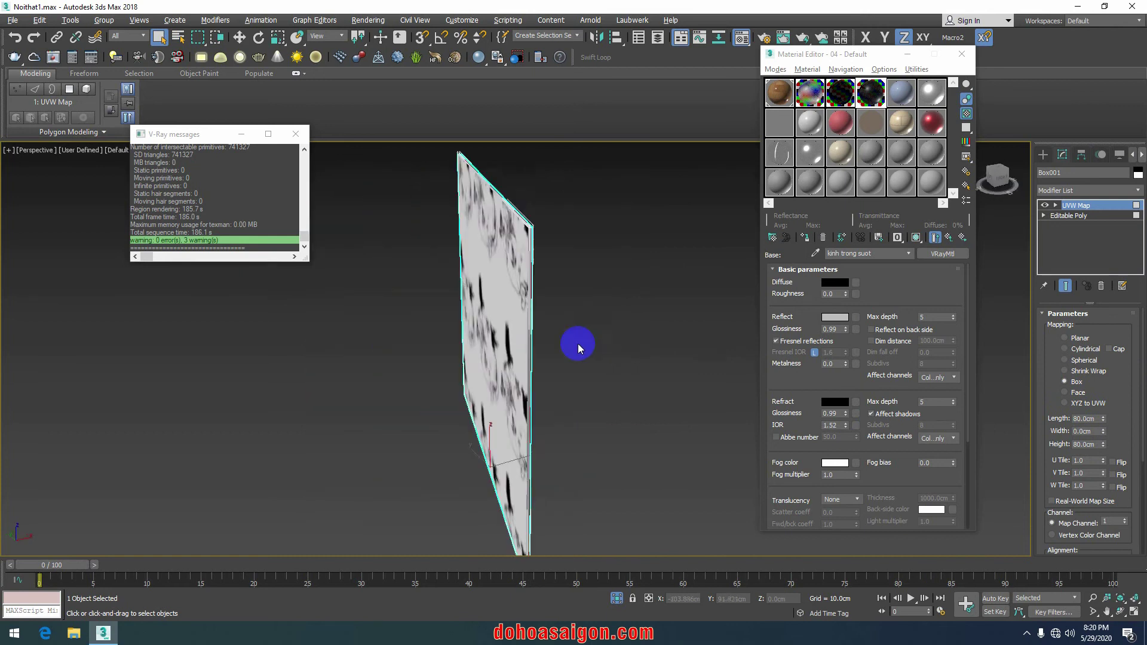
left_click(1115, 463)
mouse_move(536, 421)
middle_mouse_down("alt")
mouse_move(486, 410)
mouse_move(594, 415)
mouse_move(502, 435)
mouse_move(593, 430)
mouse_move(628, 384)
middle_mouse_up("alt")
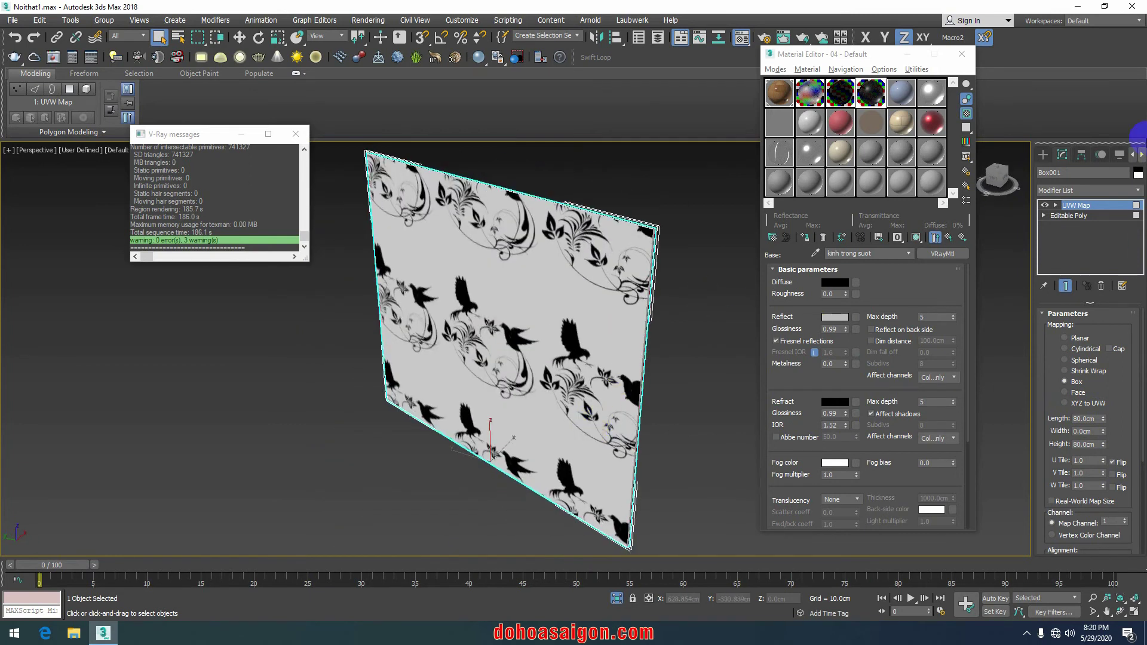
left_click(1046, 157)
Step: Frame the panel head-on, then switch to the VRayPhysicalCamera01 view
left_click(576, 371)
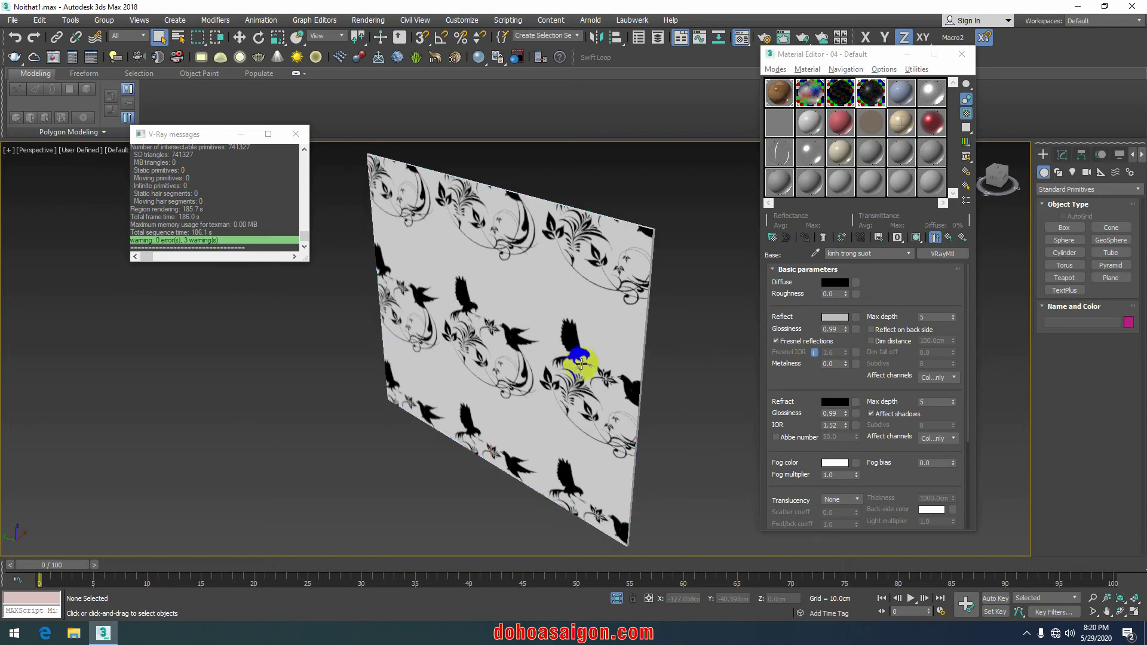
scroll(472, 351, "down", 5)
left_click(360, 356)
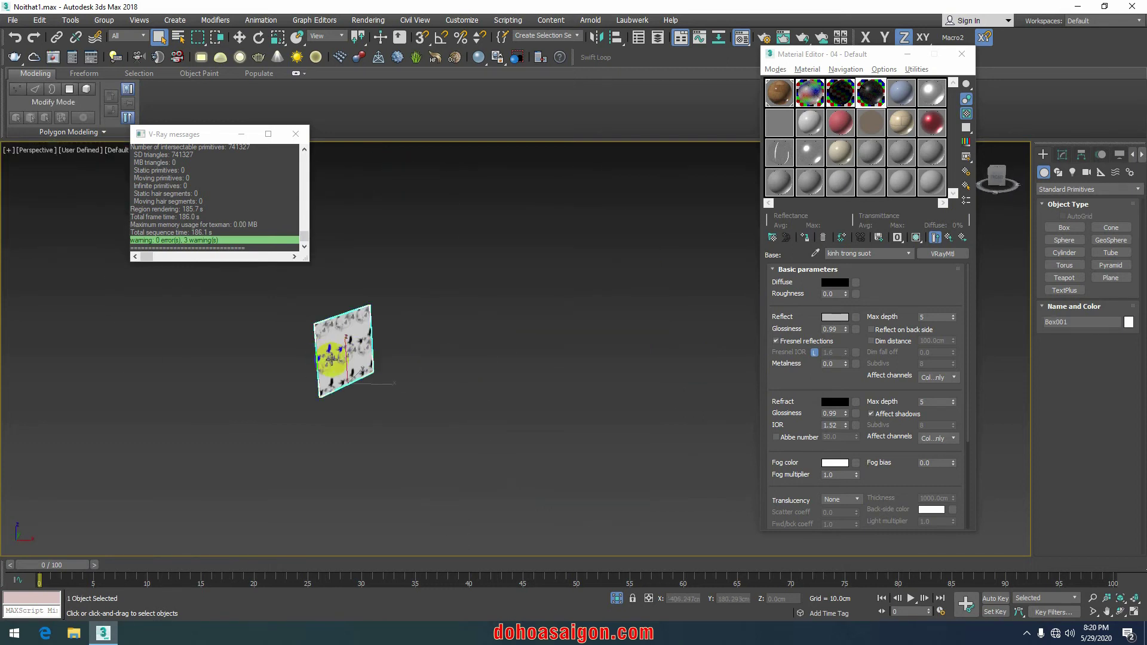
middle_click_drag(360, 356, 326, 353, "alt")
scroll(451, 341, "up", 5)
mouse_move(494, 346)
middle_mouse_down("alt")
mouse_move(390, 353)
mouse_move(530, 346)
middle_mouse_up("alt")
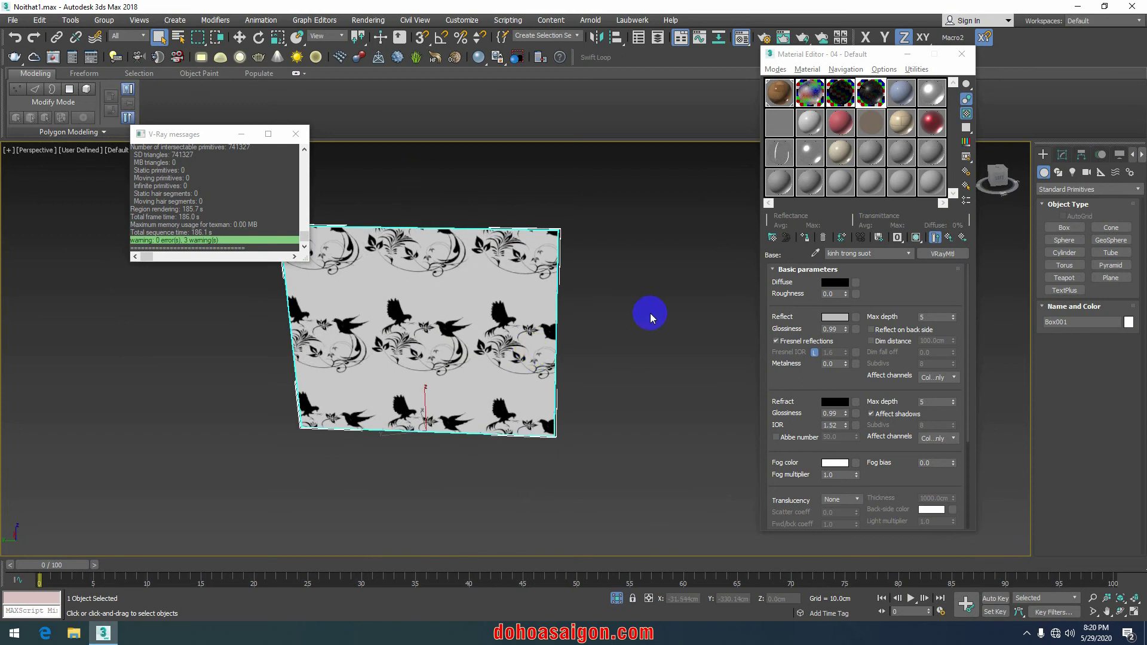
key("c")
Step: Unhide all the room objects and zoom out in the camera view
right_click(622, 295)
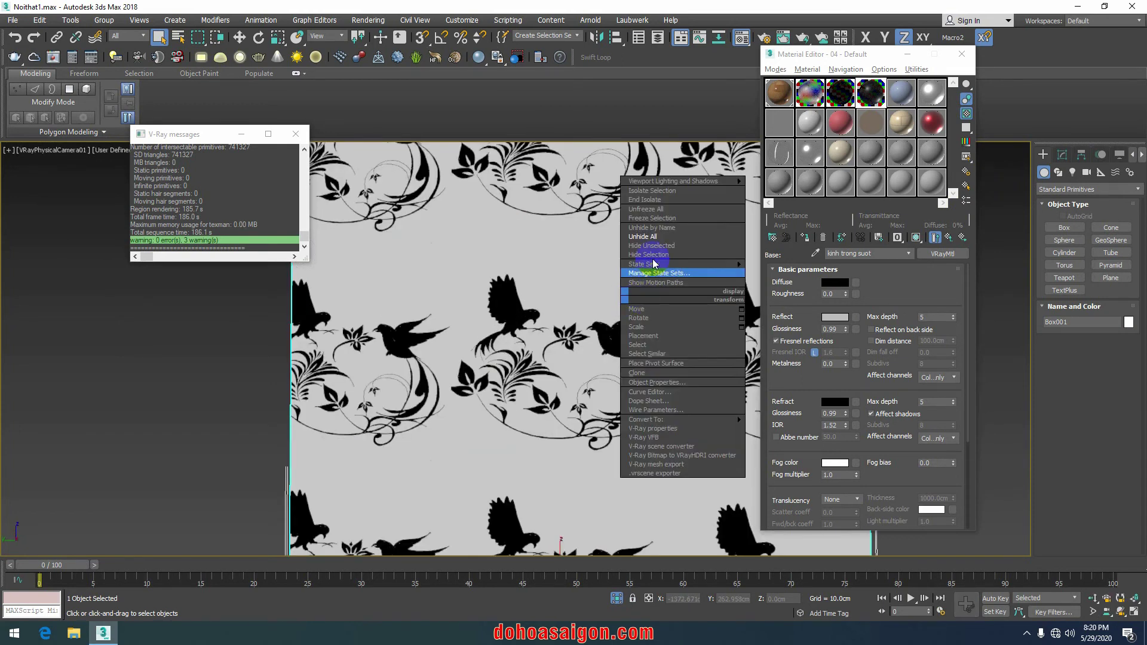
left_click(658, 237)
scroll(659, 239, "down", 5)
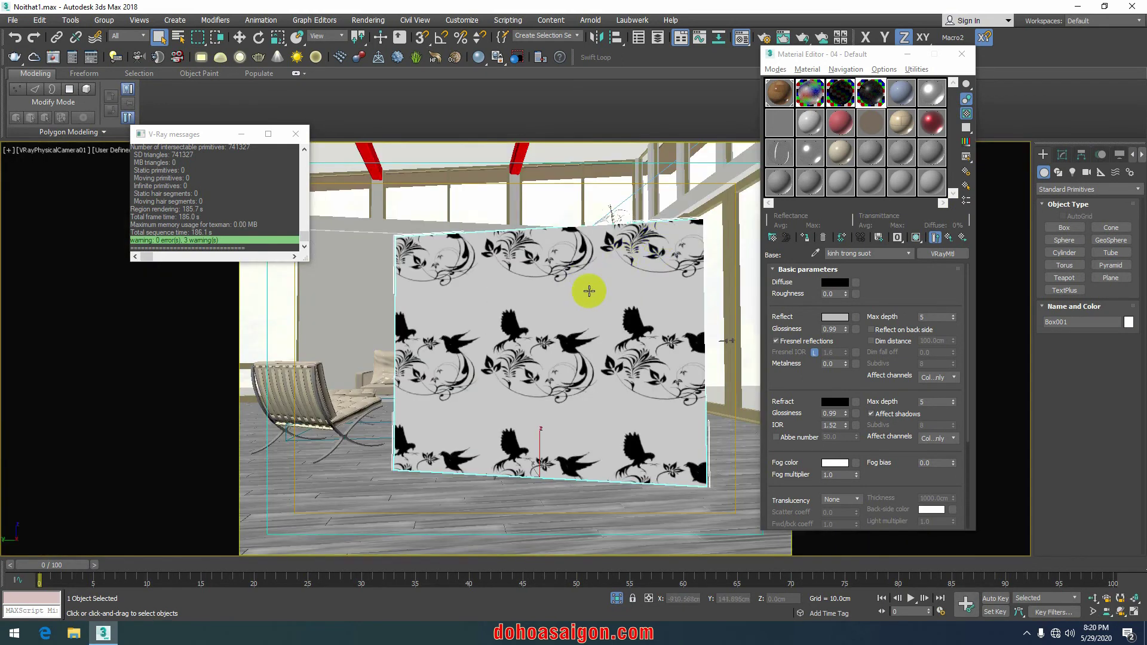
left_click(687, 333)
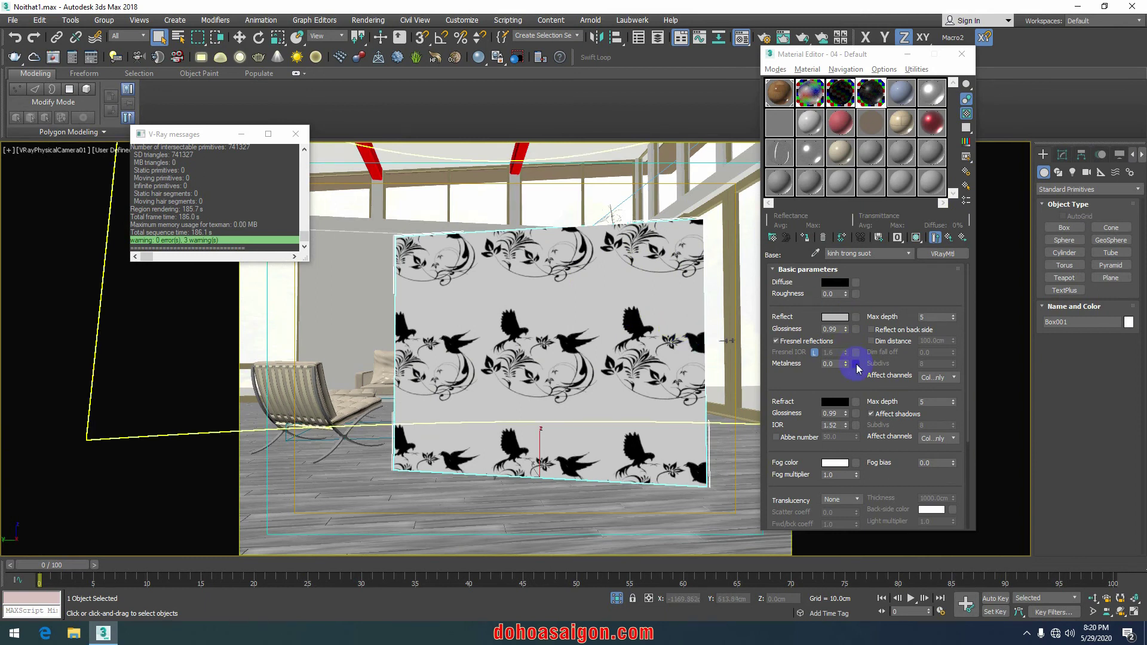
Step: Set the base glass refraction to near-white 247, return to the VRayBlendMtl, and render
left_click(845, 403)
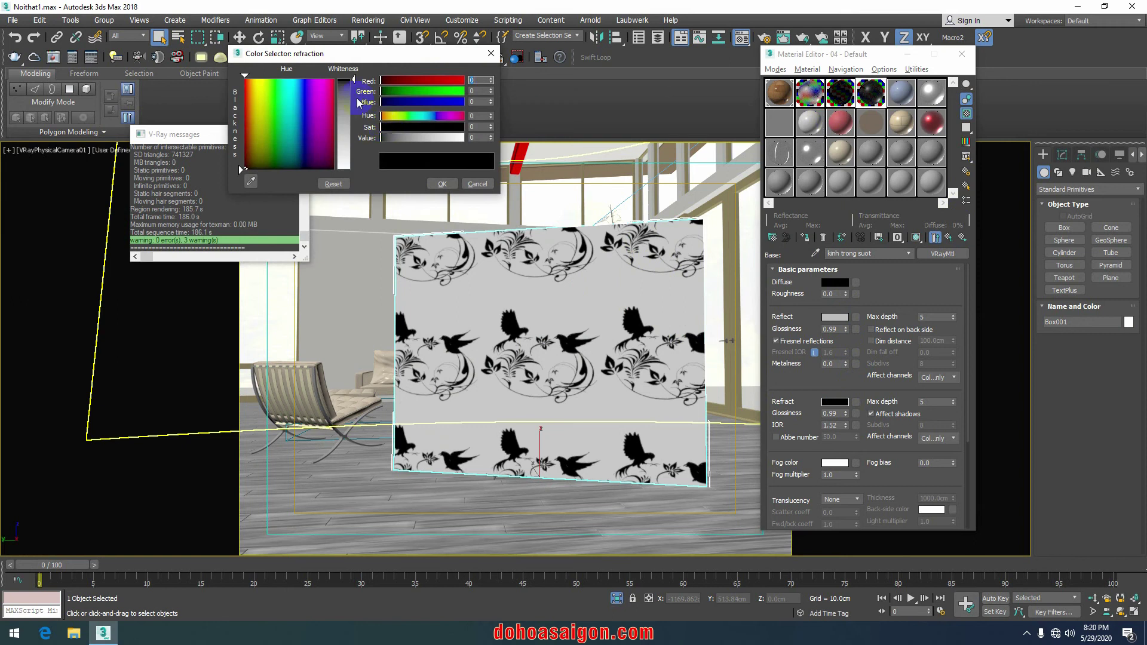
left_click_drag(354, 80, 353, 168)
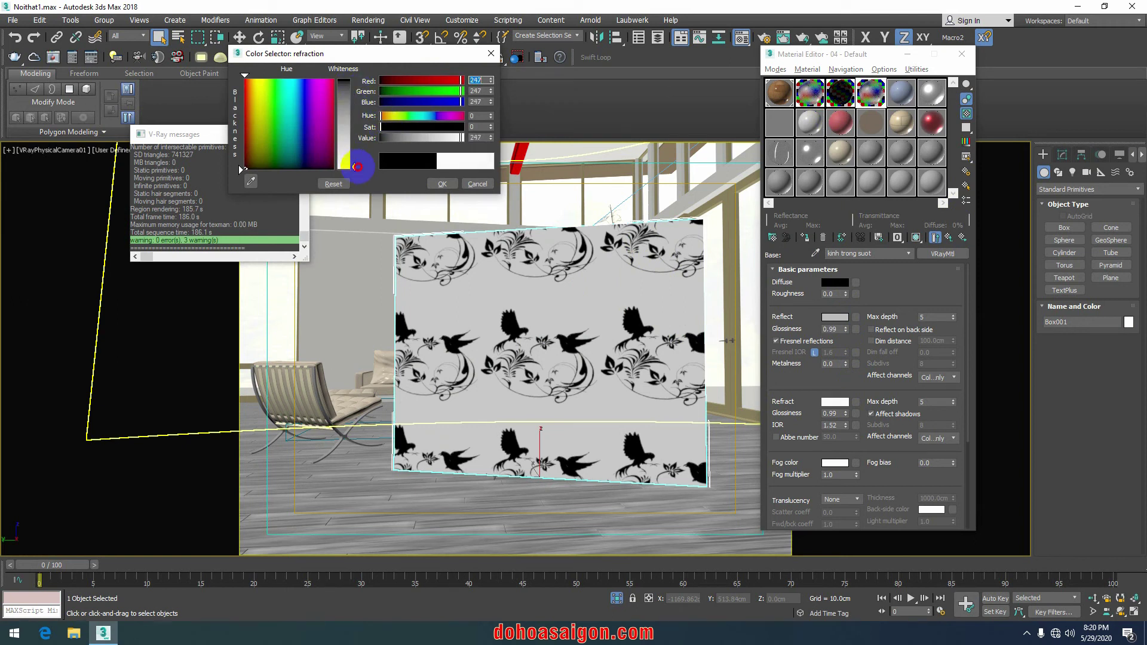
left_click(442, 183)
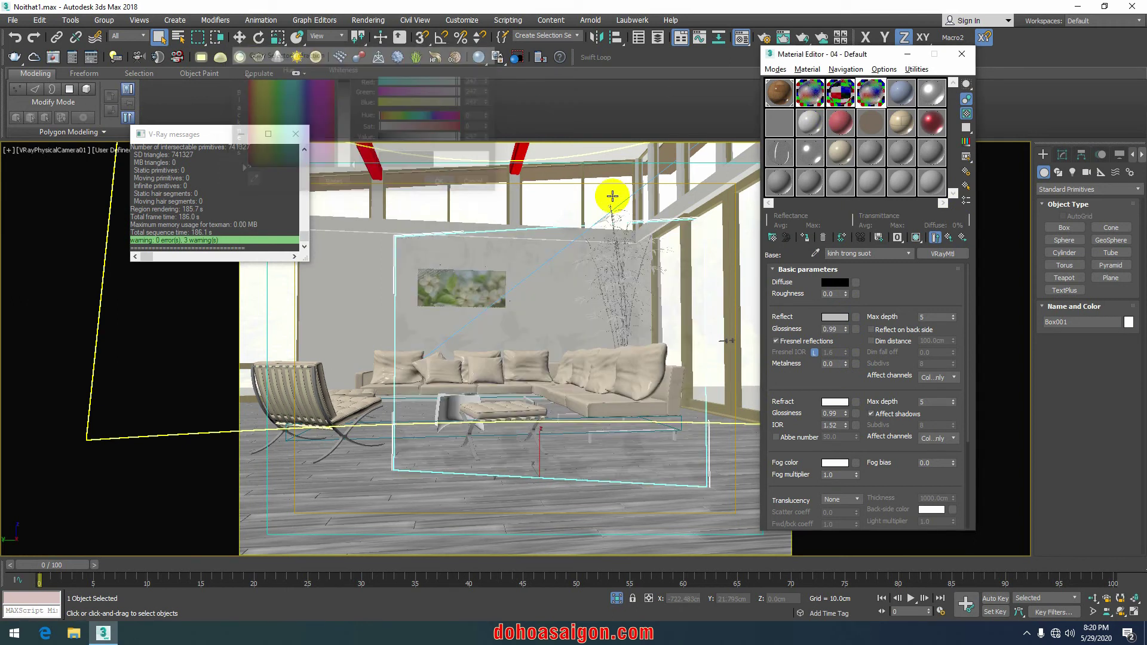
left_click(948, 237)
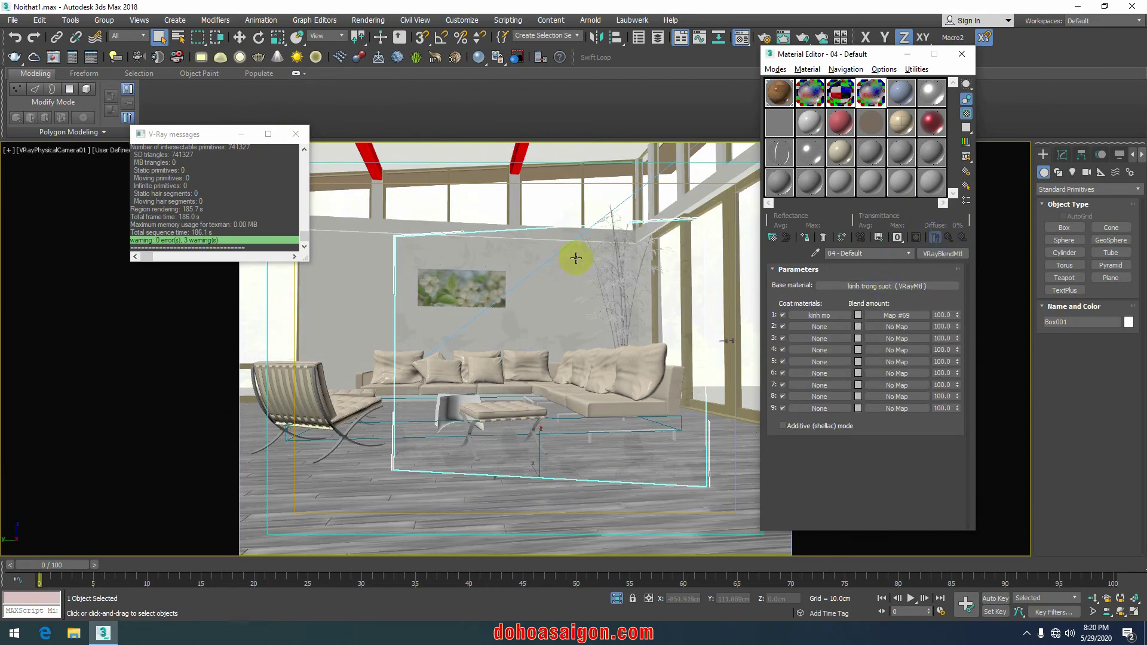
key("shift+q")
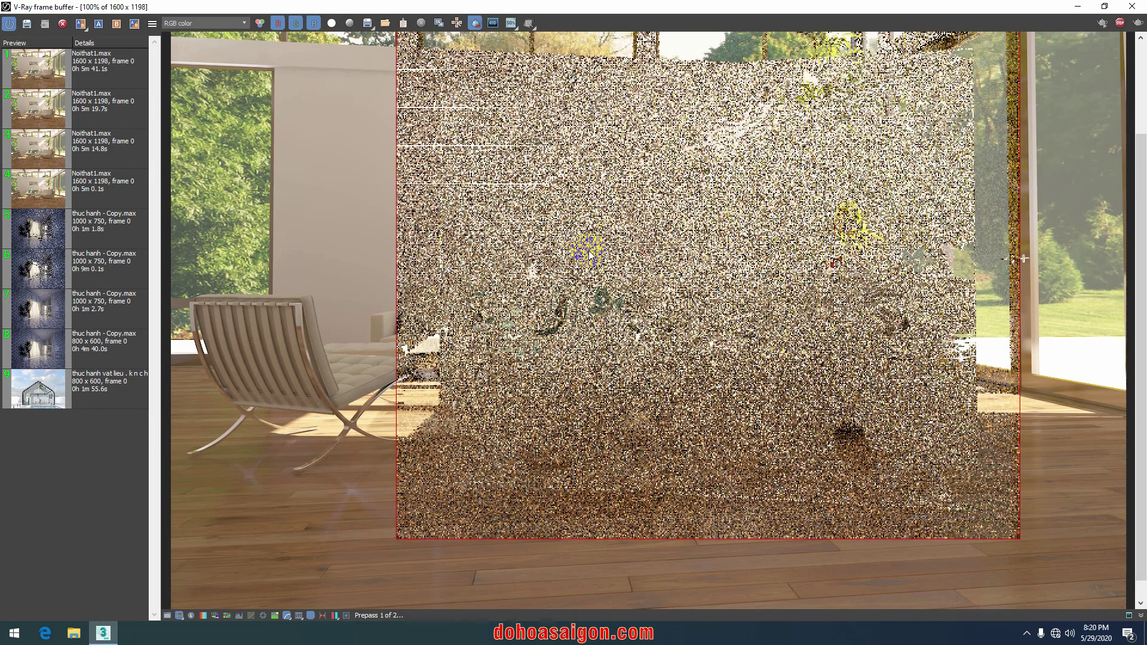
Step: Inspect the finished render at 100% in the maximized frame buffer, then shrink it to 50%
left_click(1104, 6)
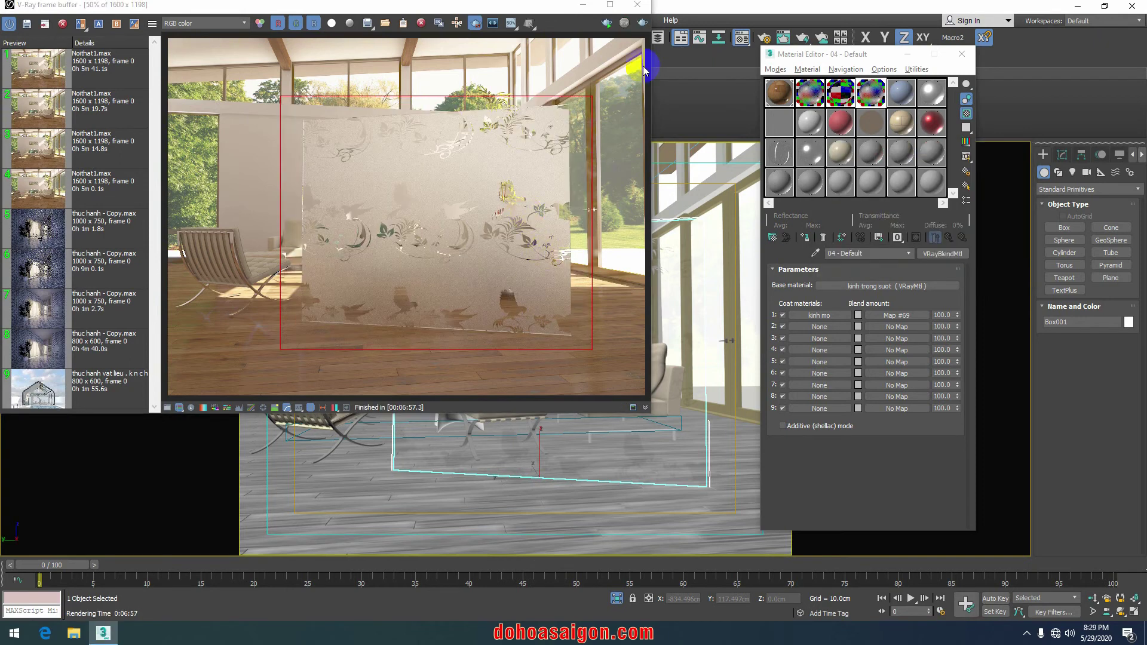
left_click(613, 5)
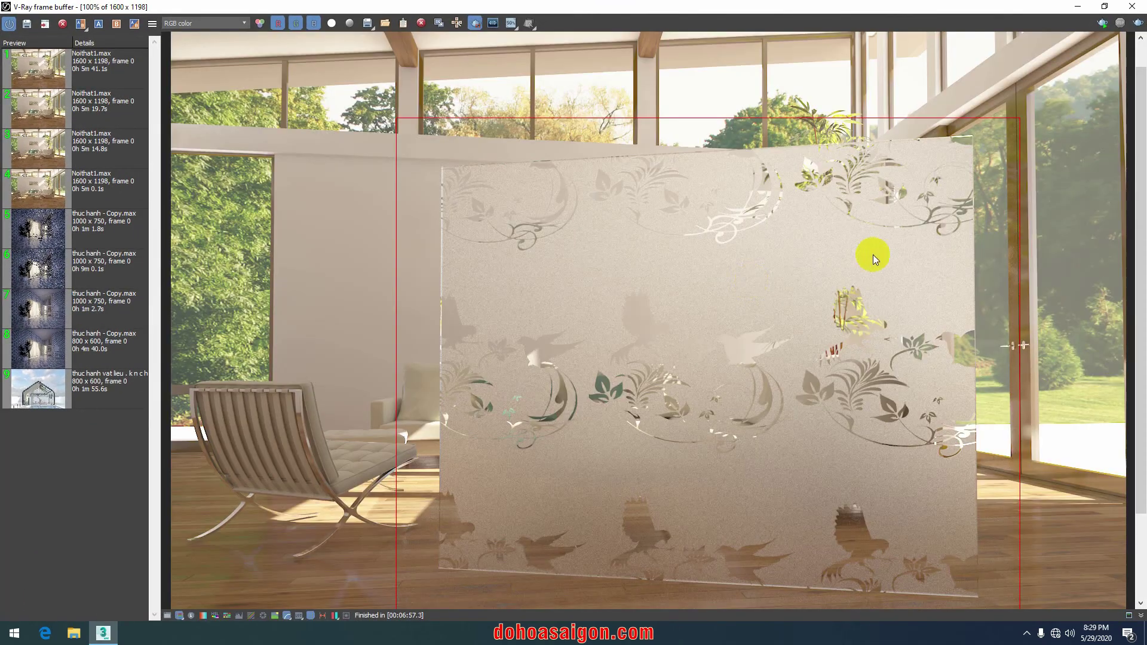
double_click(748, 281)
left_click_drag(1143, 206, 1143, 246)
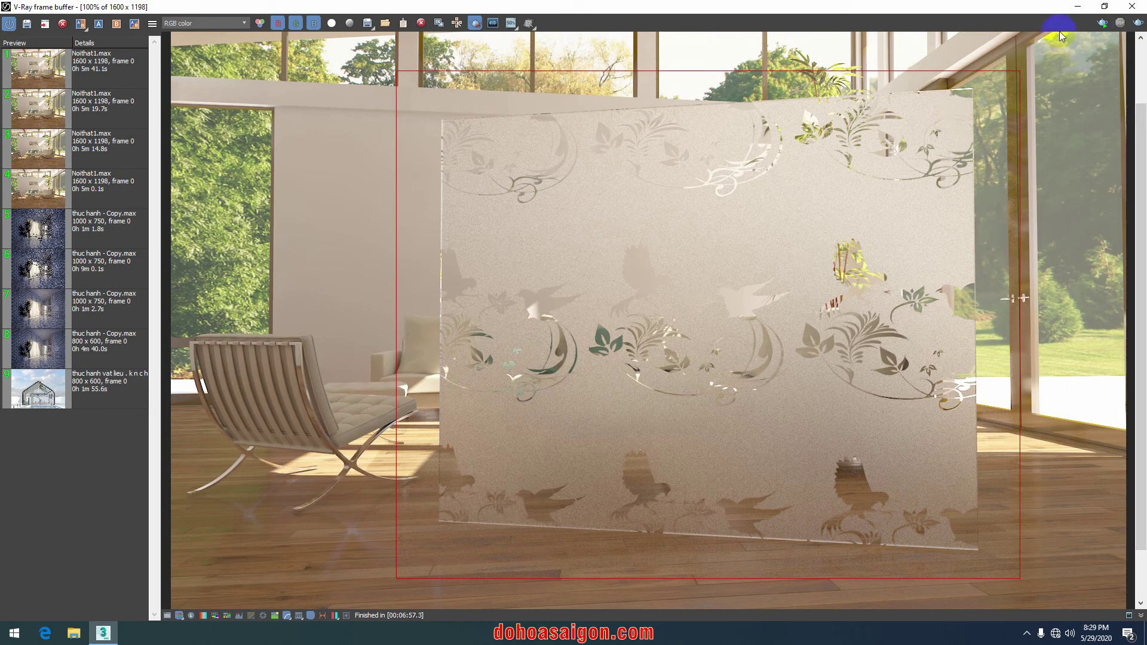
left_click(1078, 6)
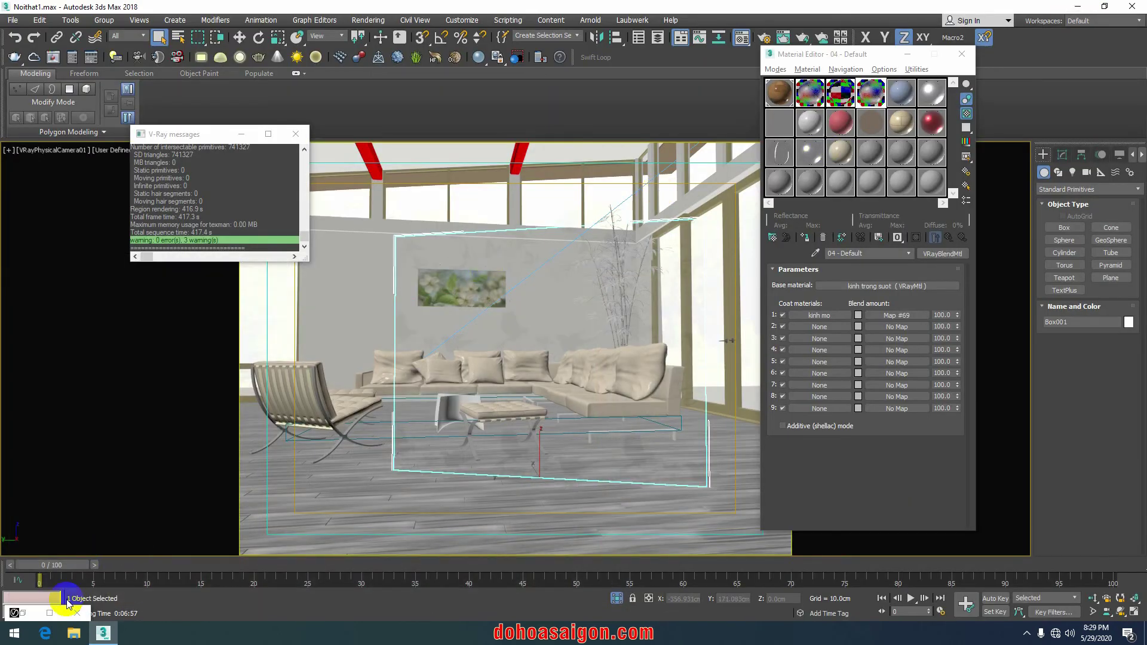
left_click(51, 614)
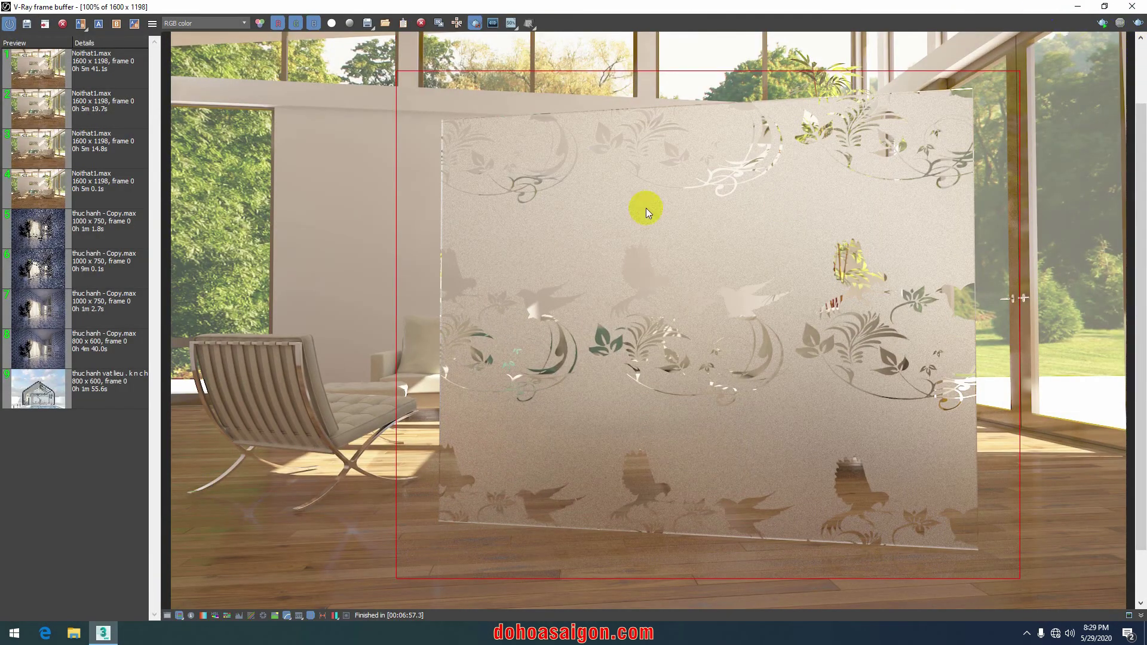
left_click(1105, 7)
scroll(485, 155, "down", 2)
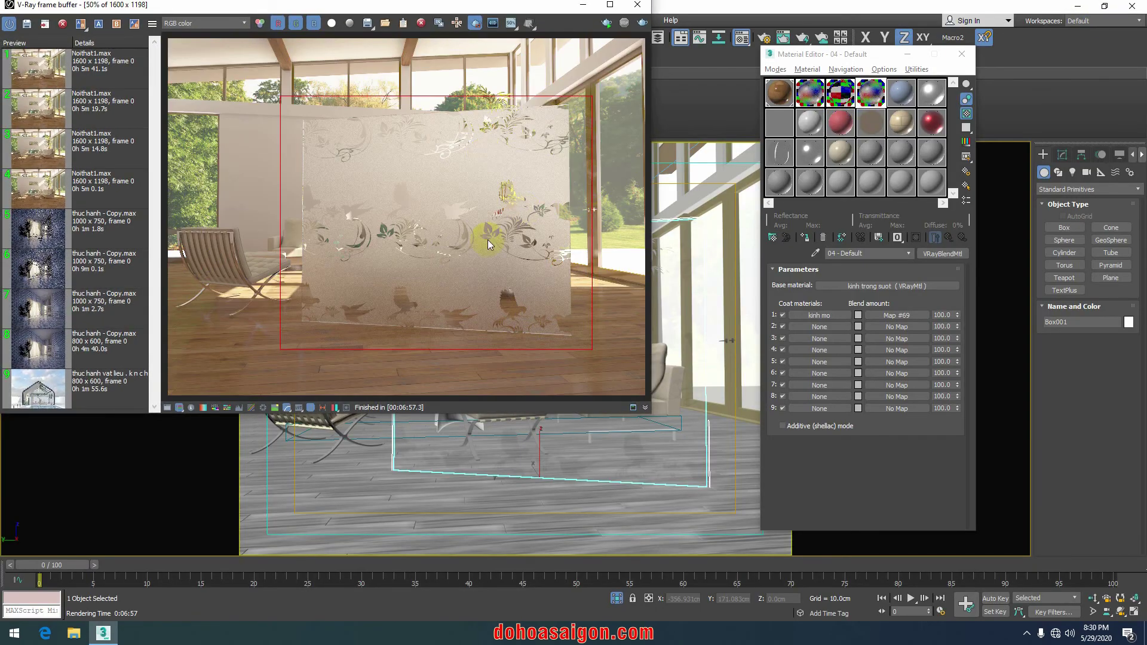
left_click(865, 475)
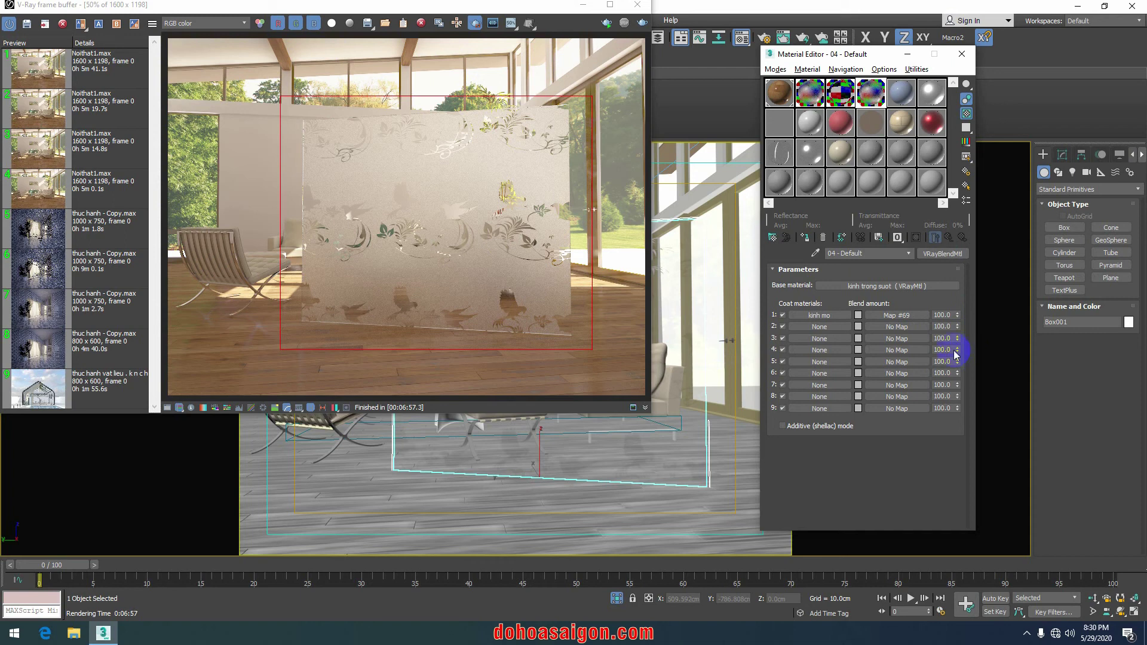
left_click_drag(920, 350, 905, 338)
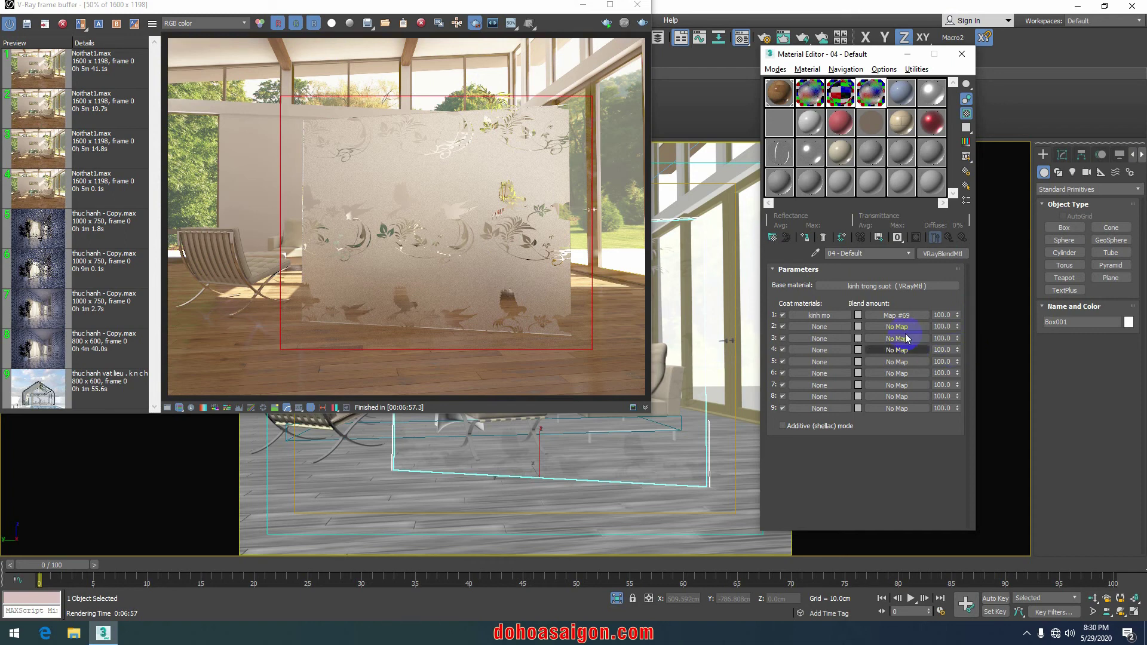
left_click(816, 95)
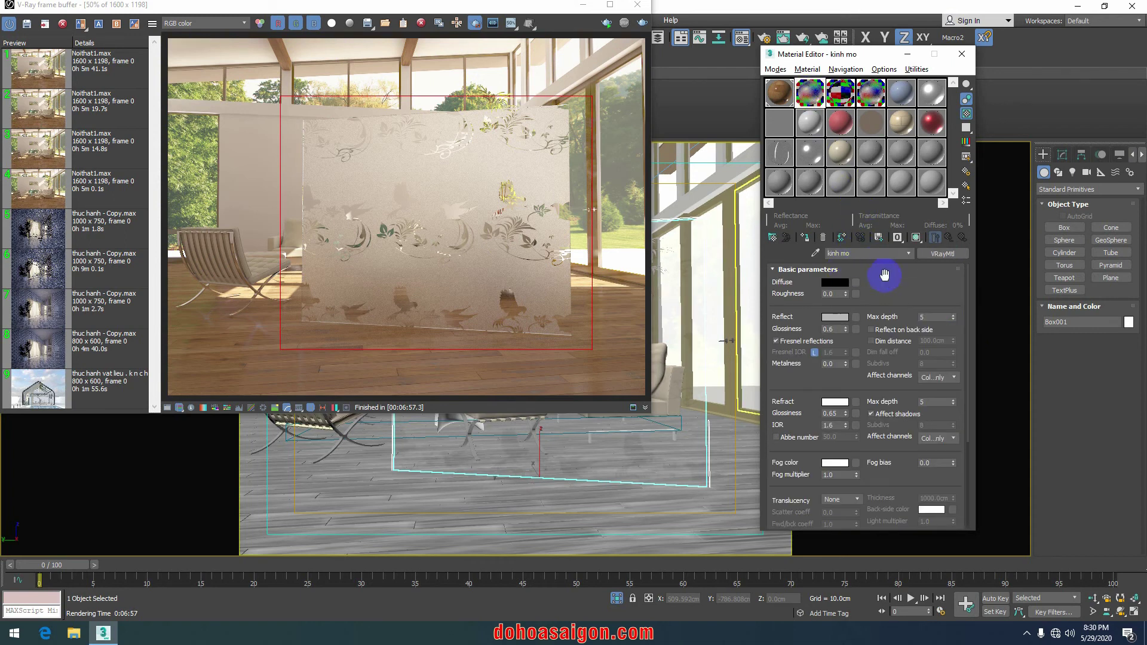
left_click_drag(837, 330, 810, 330)
double_click(839, 413)
left_click_drag(835, 328, 810, 327)
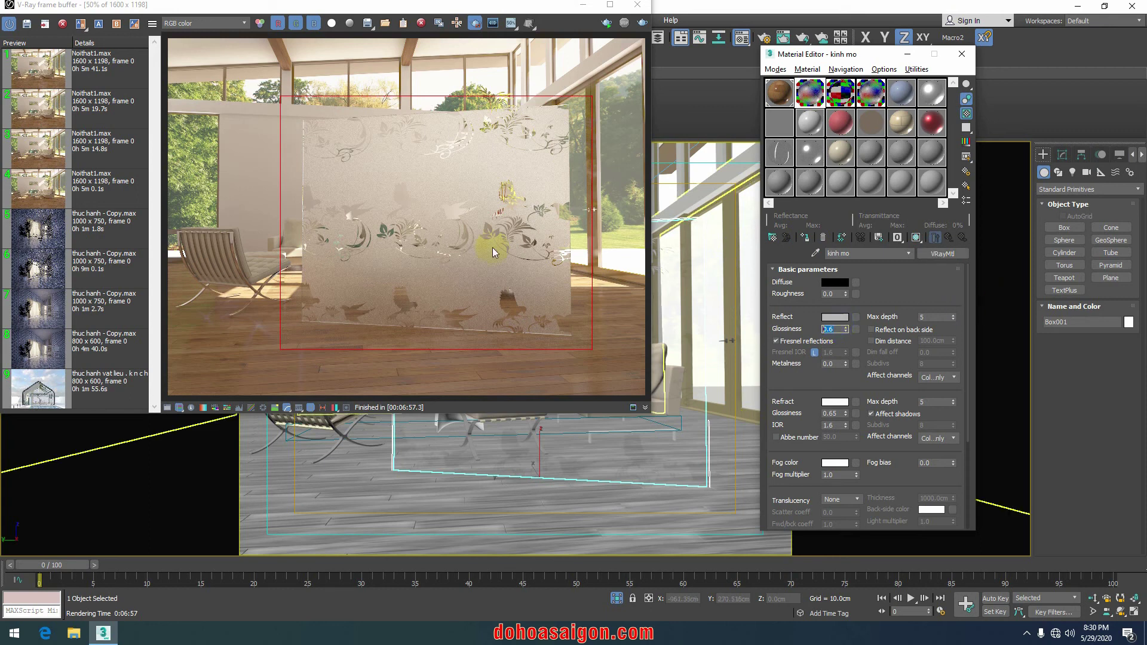
left_click(838, 330)
left_click(842, 415)
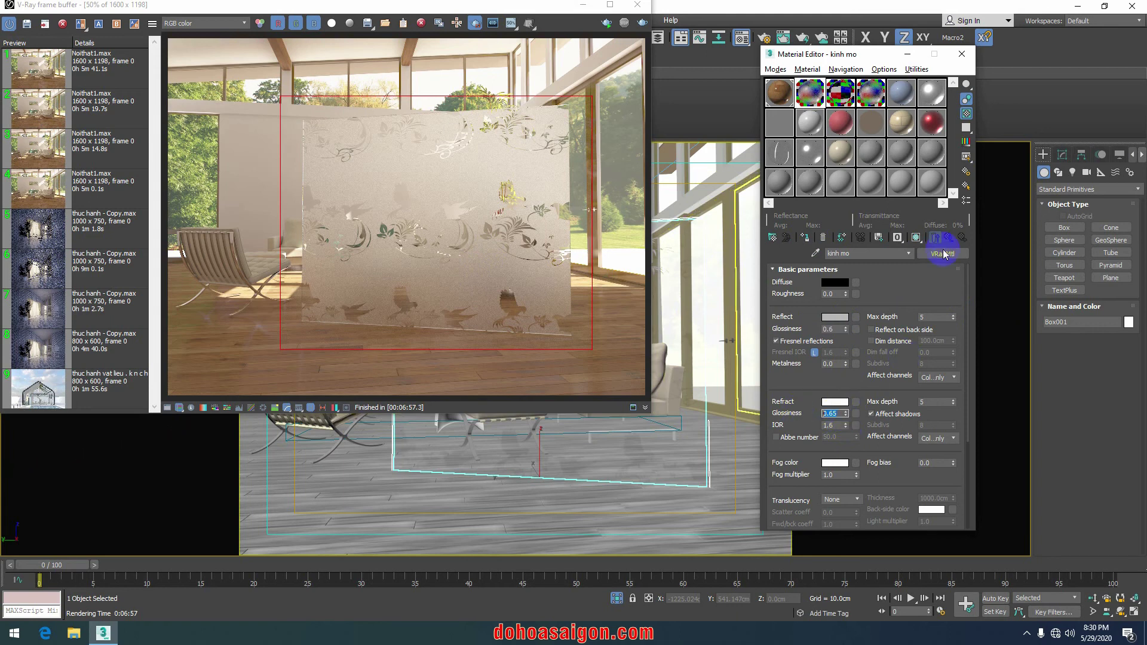
left_click(835, 90)
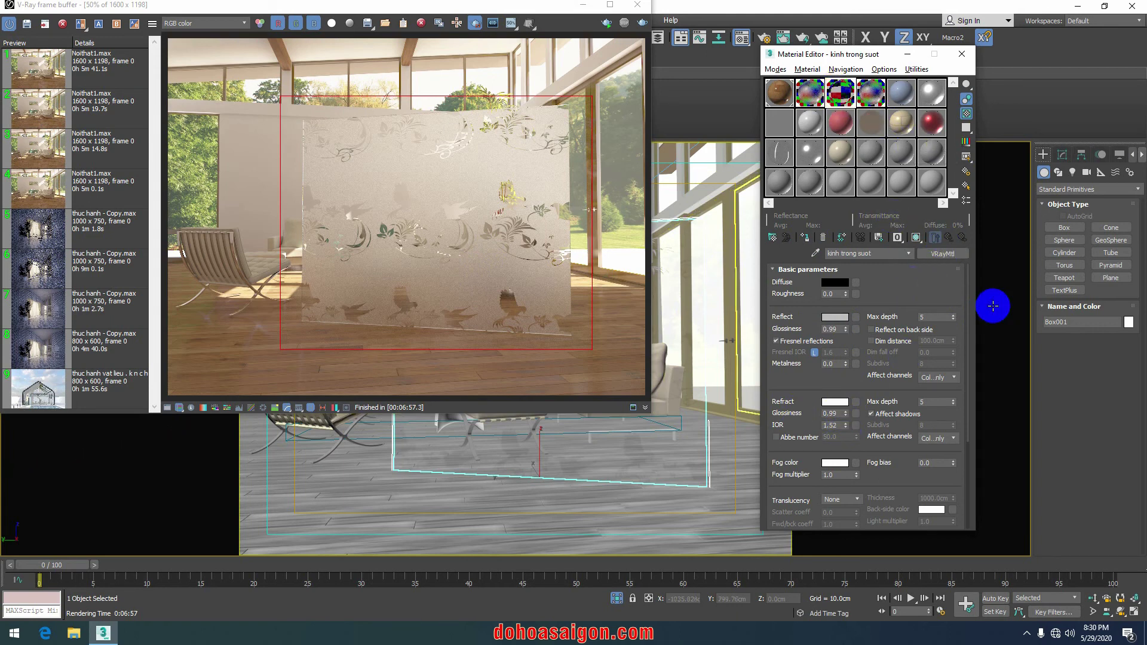
left_click_drag(967, 292, 968, 320)
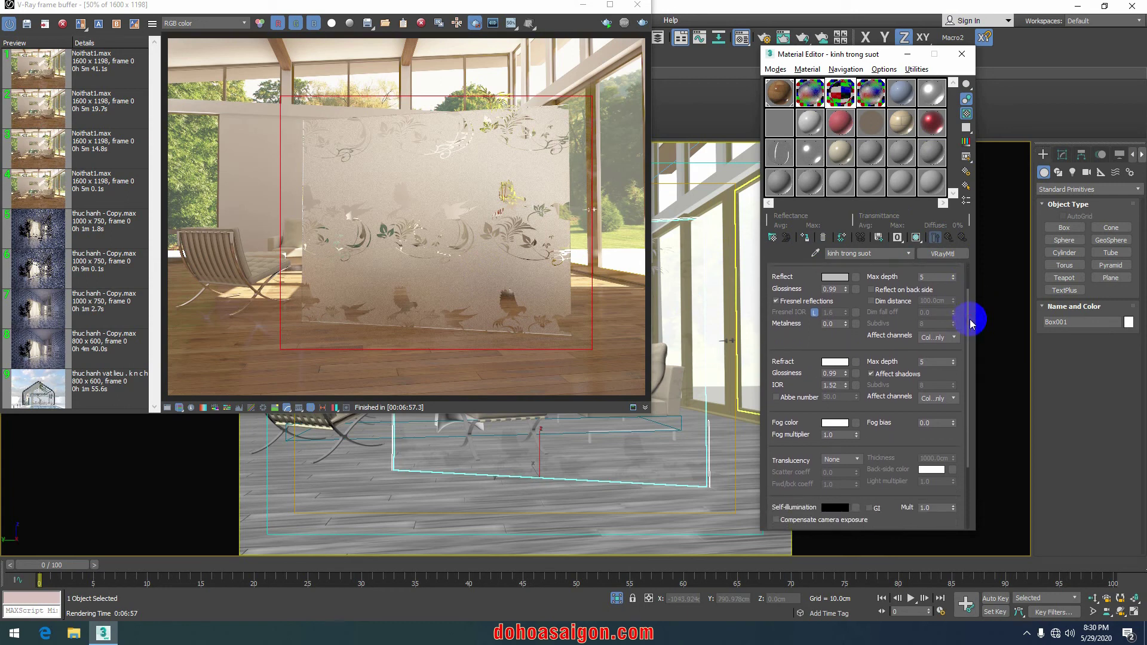
left_click(949, 237)
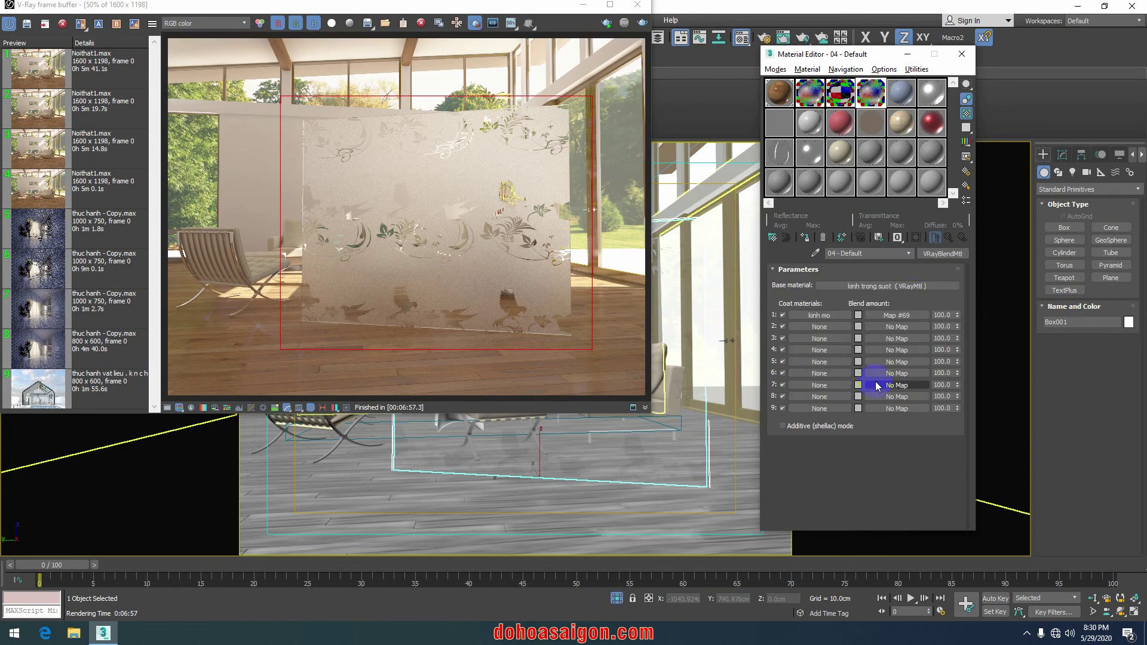
left_click(600, 178)
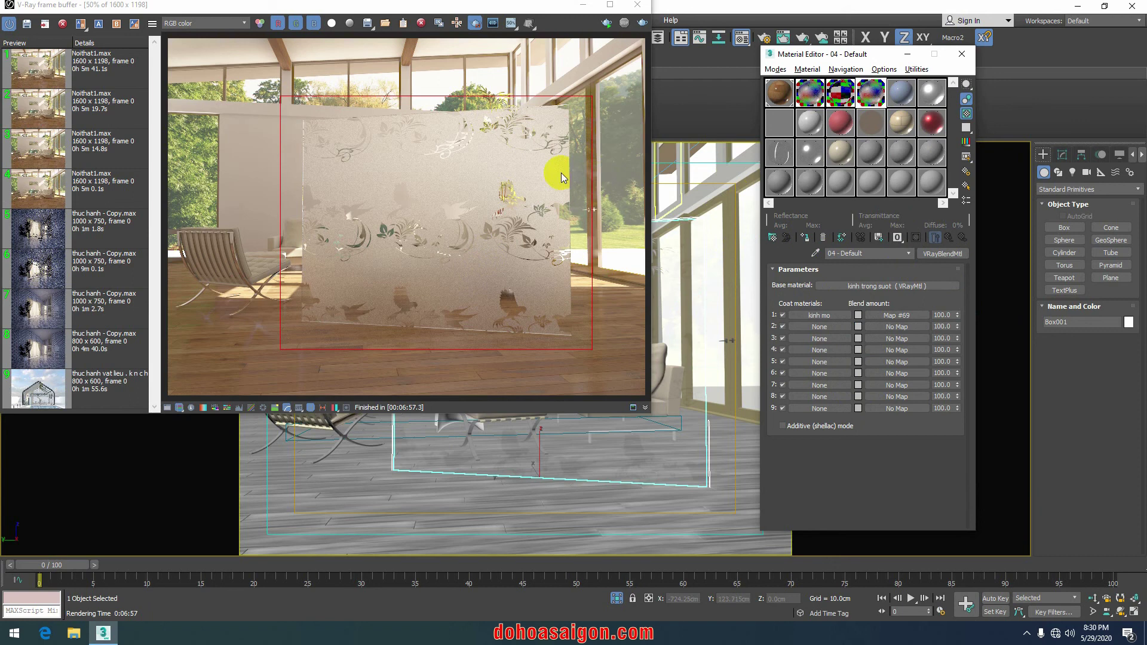